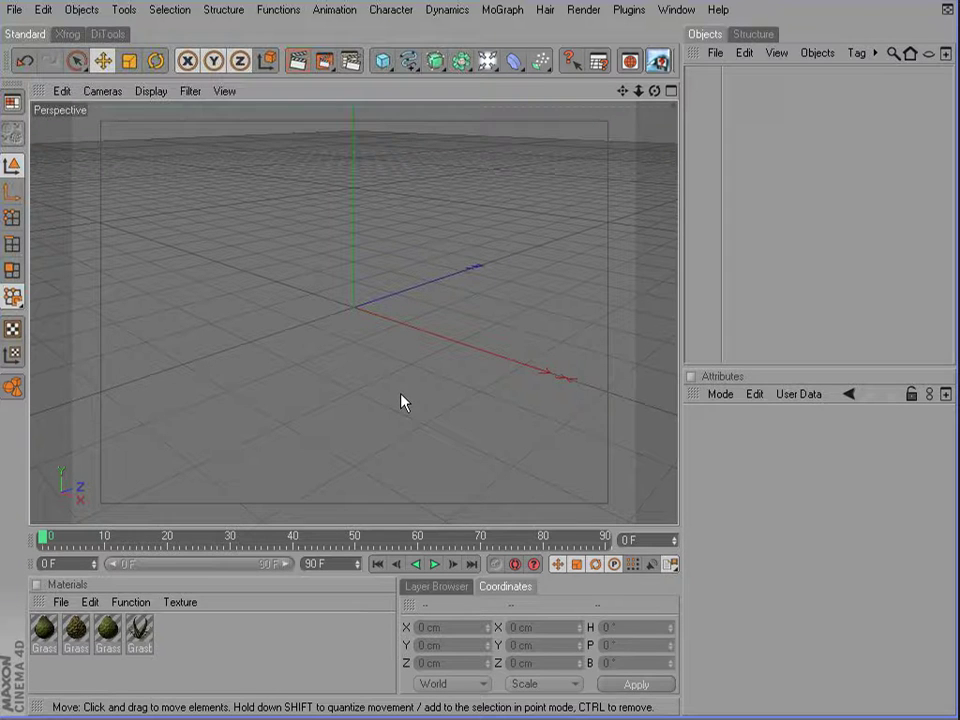
# - Add an Xfrog Branch object to the scene and rename it Blade1
pyautogui.click(70, 34)
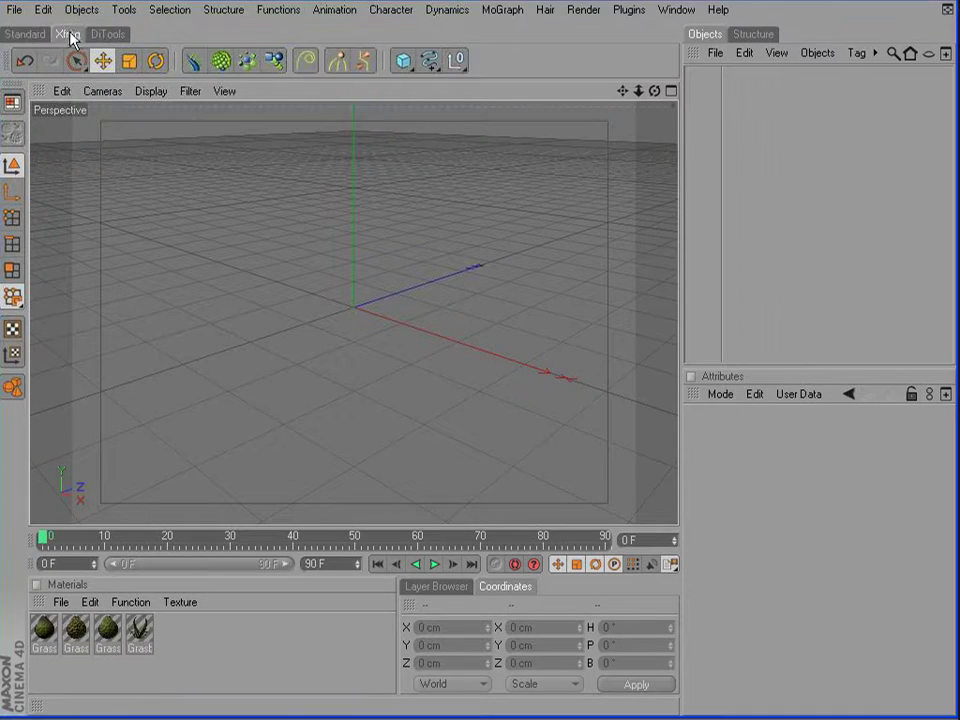
pyautogui.click(193, 63)
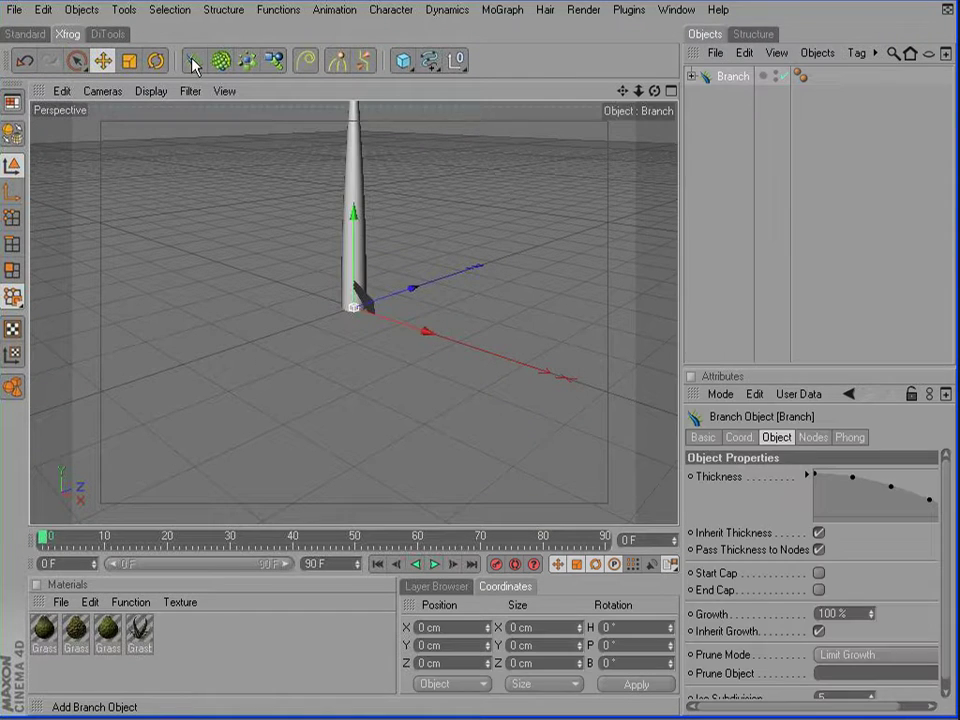
pyautogui.press('h')
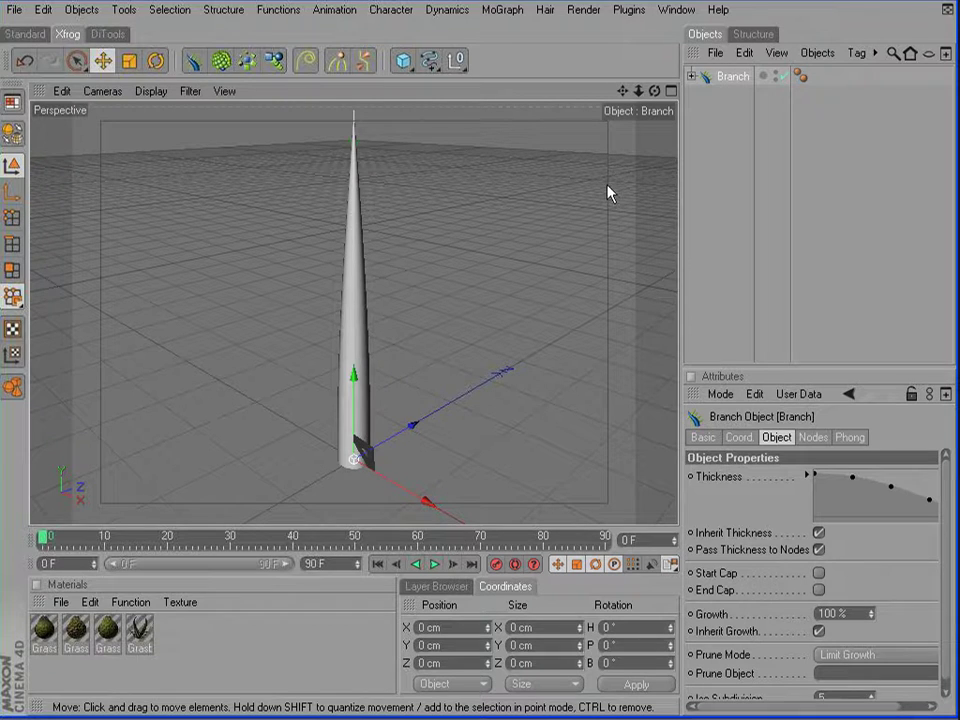
pyautogui.click(691, 77)
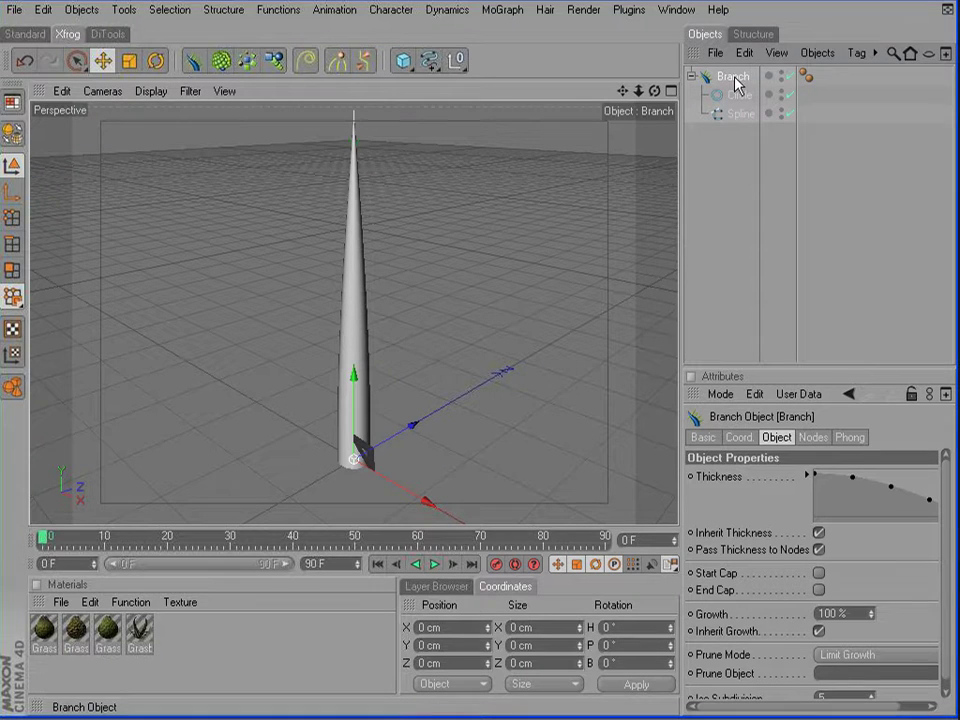
pyautogui.doubleClick(735, 77)
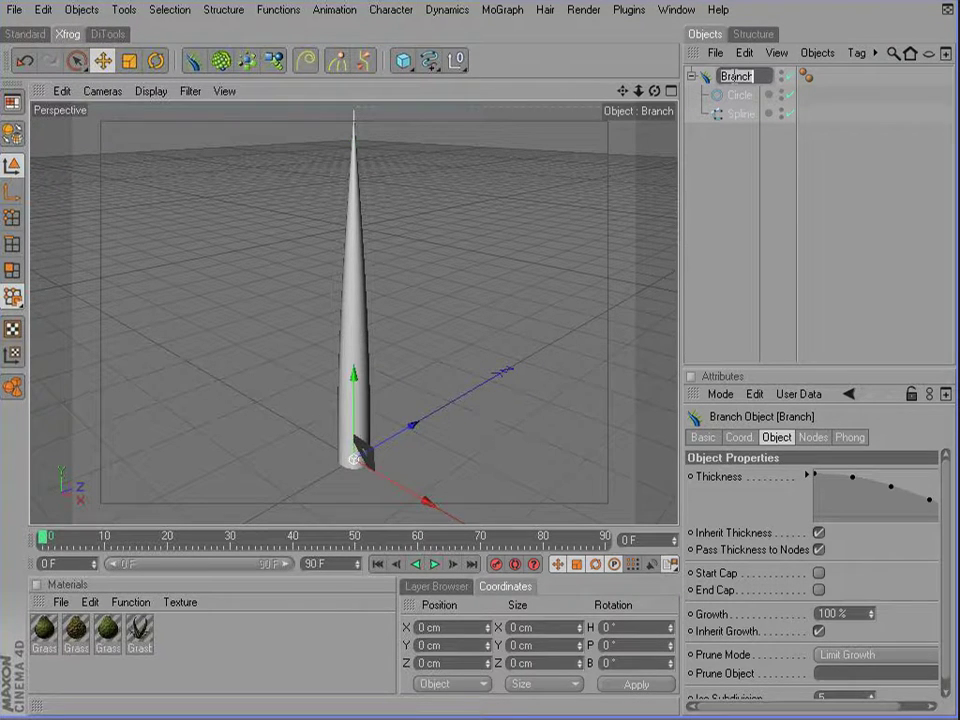
pyautogui.write('Blade1')
pyautogui.press('Return')
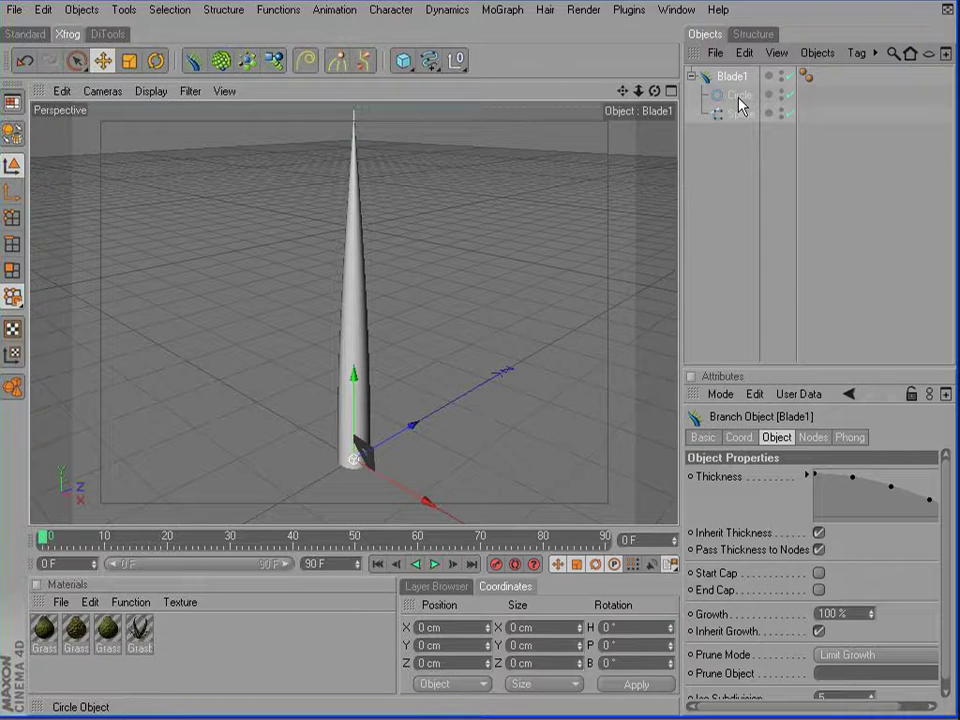
# - Draw an open V-shaped linear spline in the front view, about 42 cm wide and 11 cm high, with its vertex near the origin
pyautogui.click(739, 96)
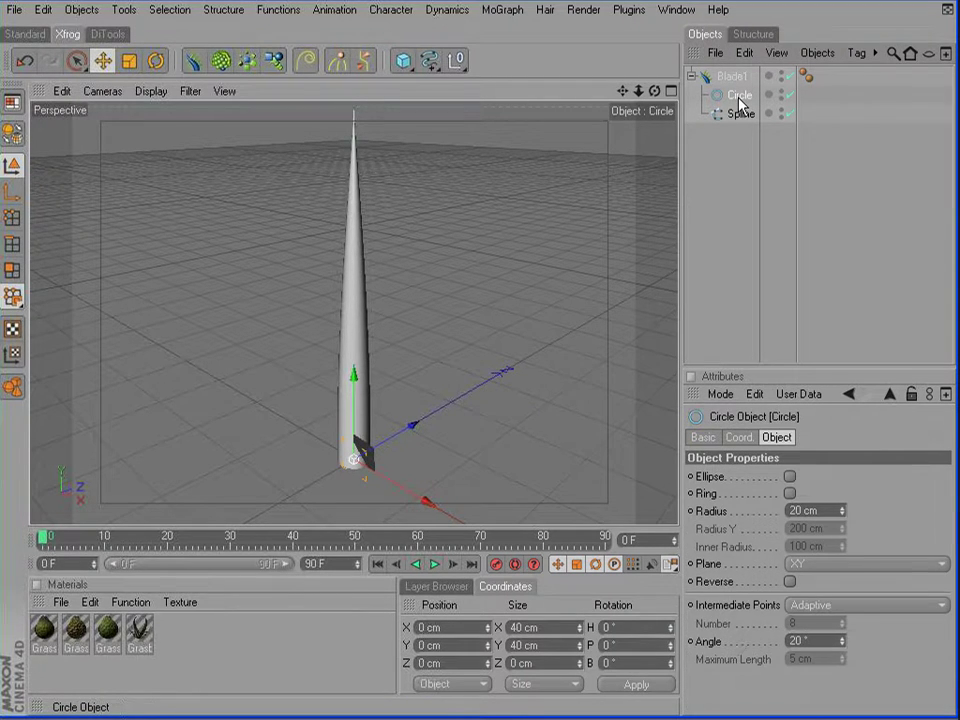
pyautogui.press('F4')
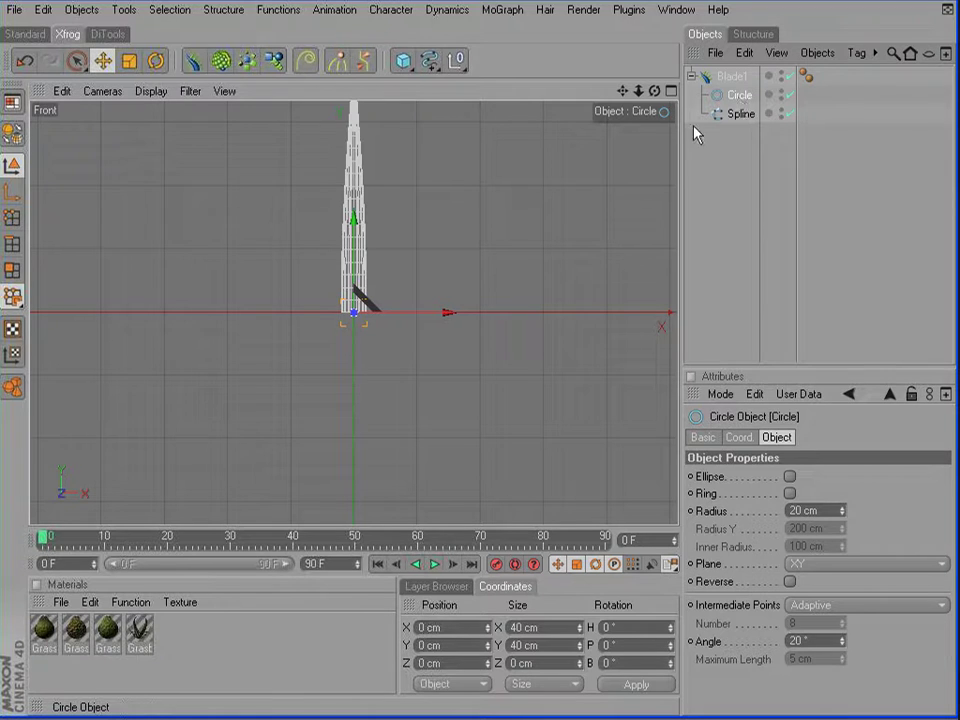
pyautogui.press('o')
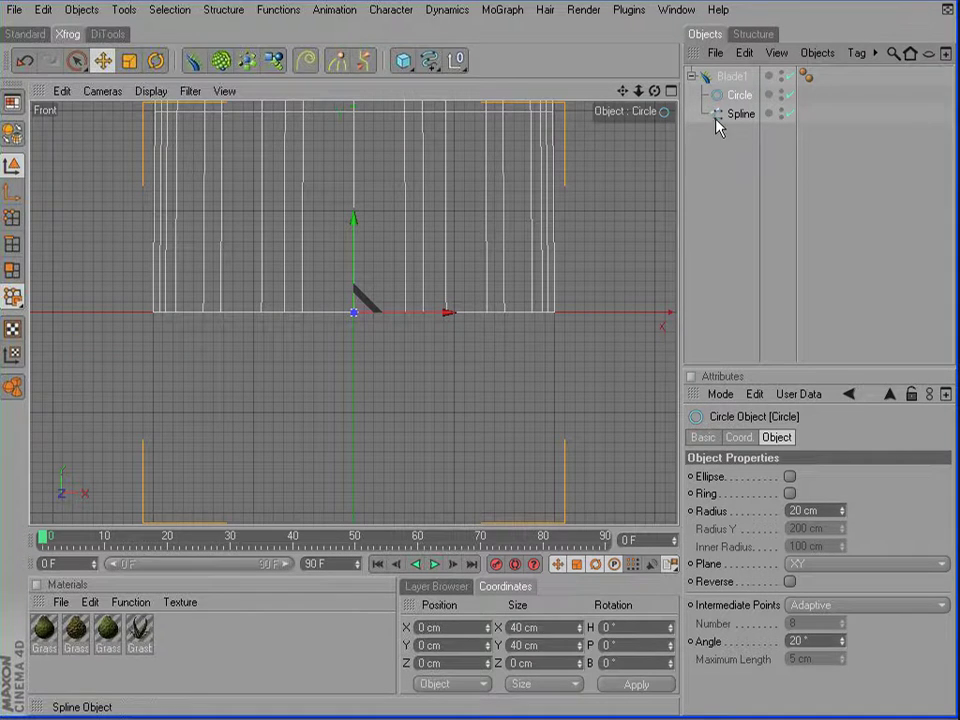
pyautogui.click(13, 220)
pyautogui.click(26, 32)
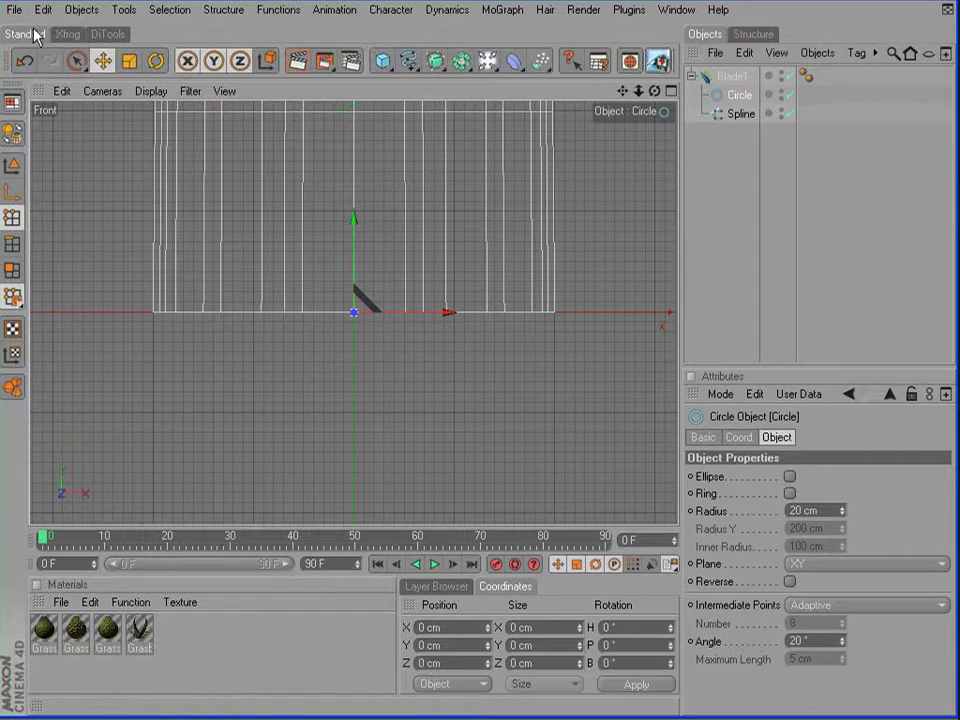
pyautogui.click(68, 34)
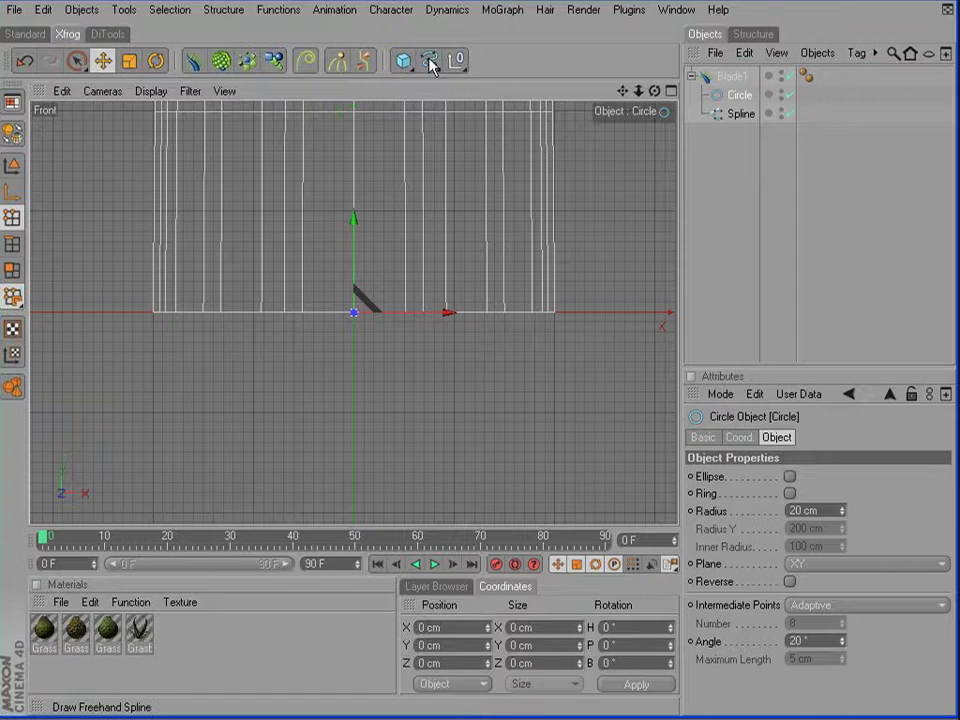
pyautogui.click(430, 62)
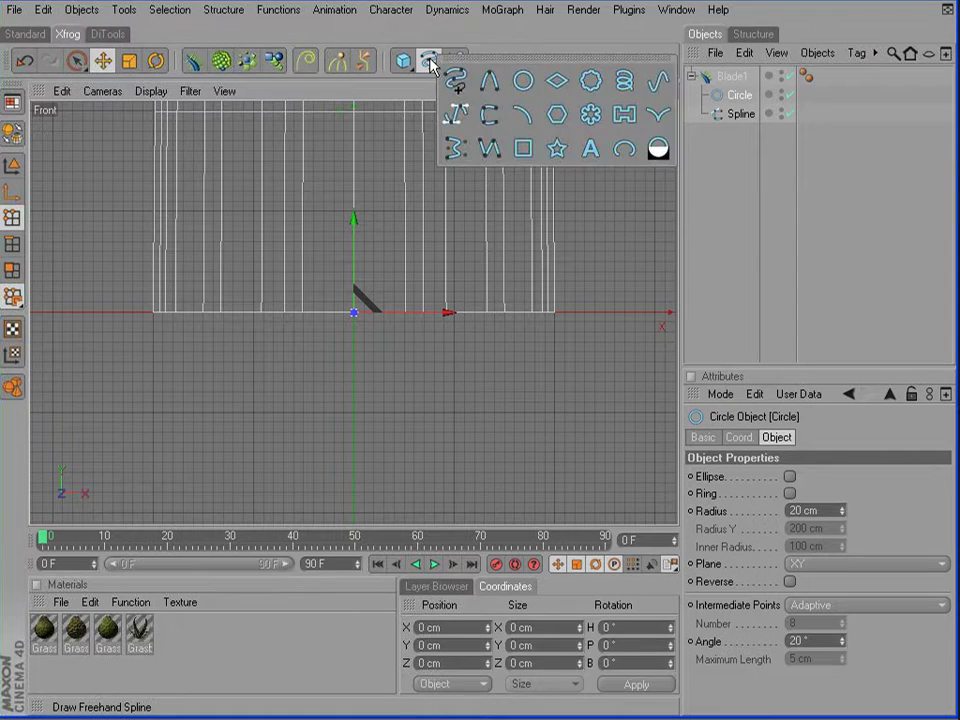
pyautogui.click(489, 148)
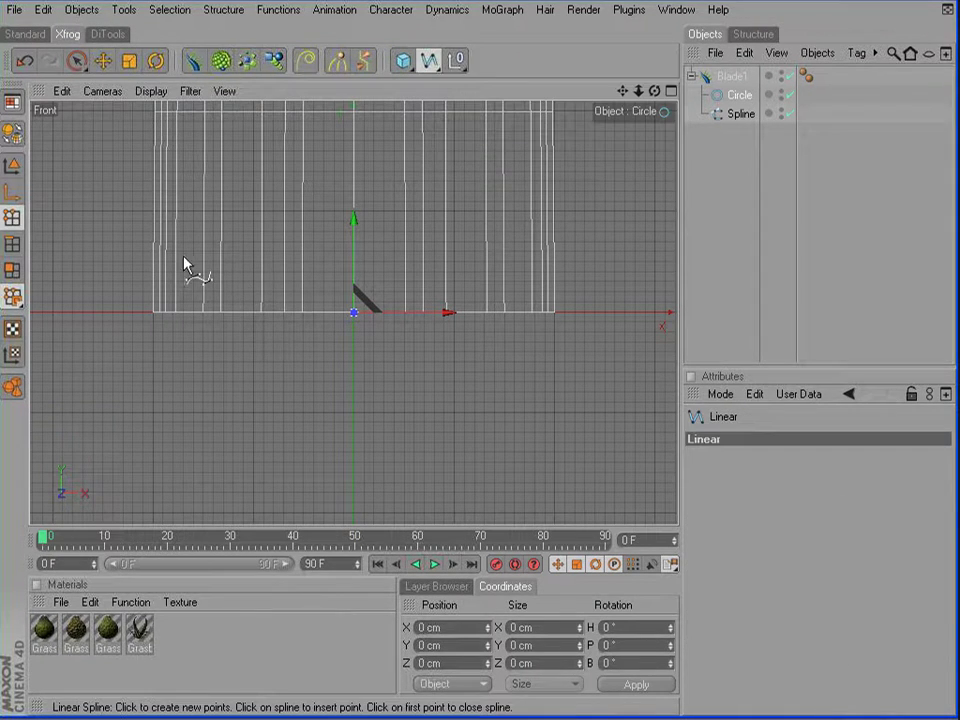
pyautogui.click(144, 206)
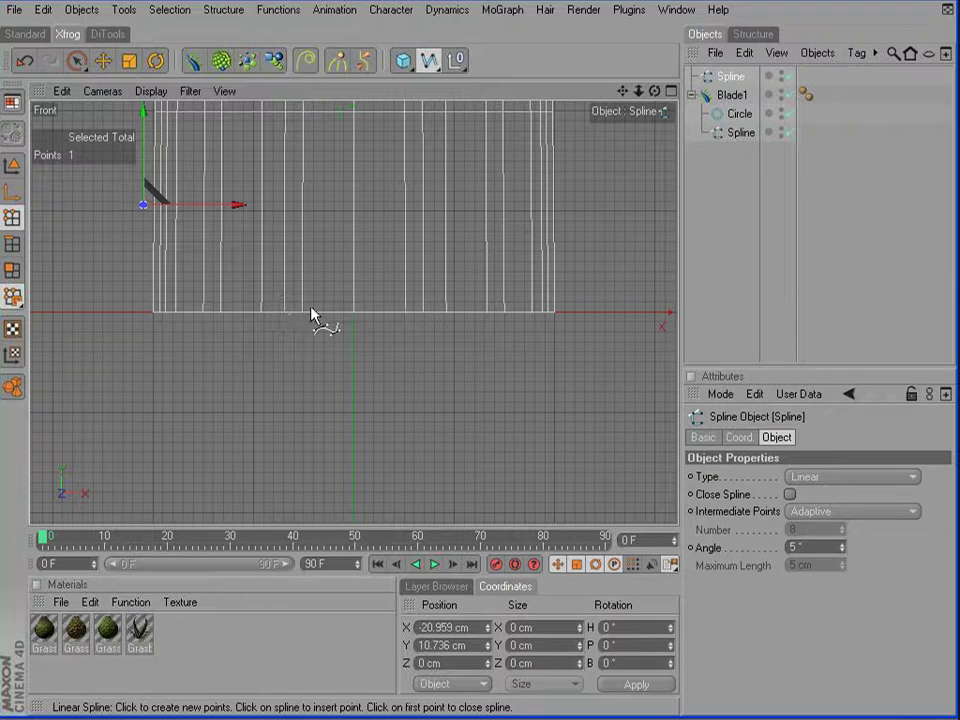
pyautogui.click(355, 314)
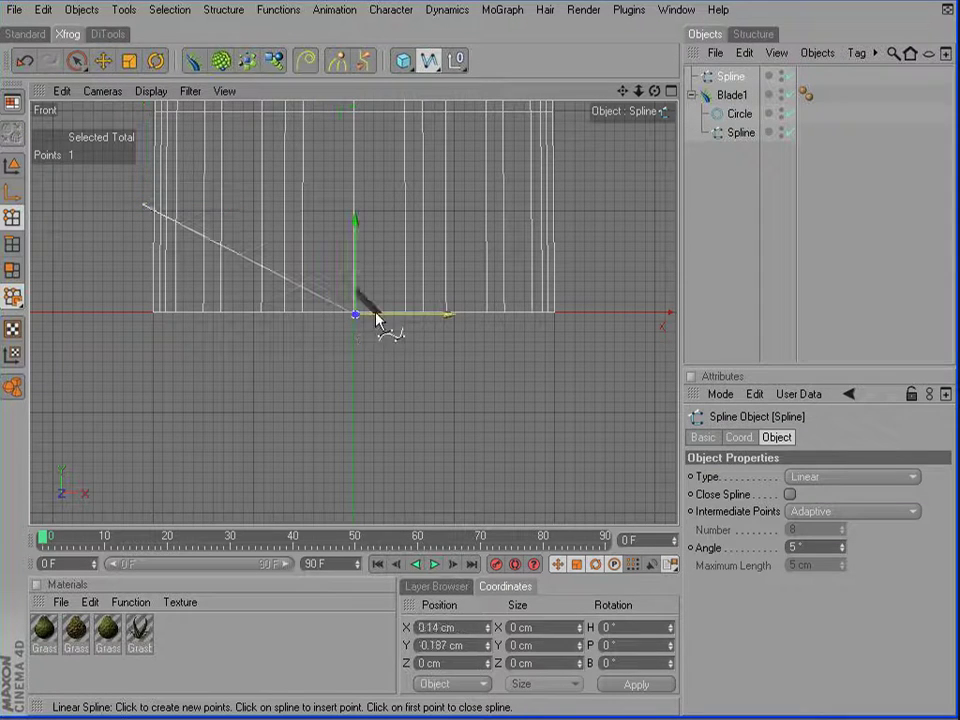
pyautogui.click(561, 206)
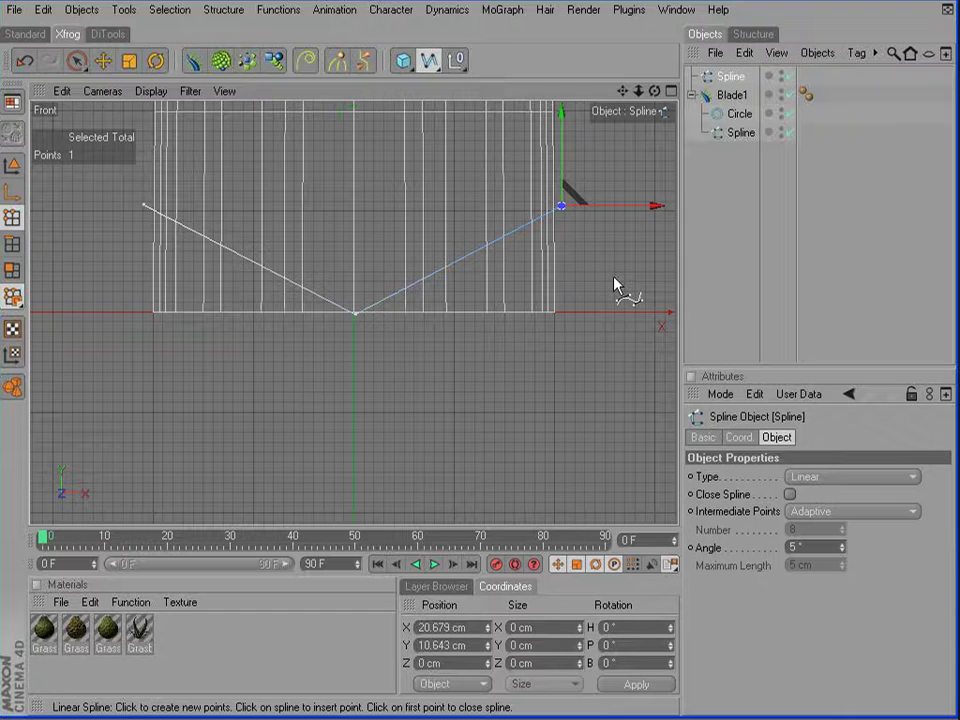
# - Rename the new V-shaped spline as Blade1_profile
pyautogui.click(728, 77)
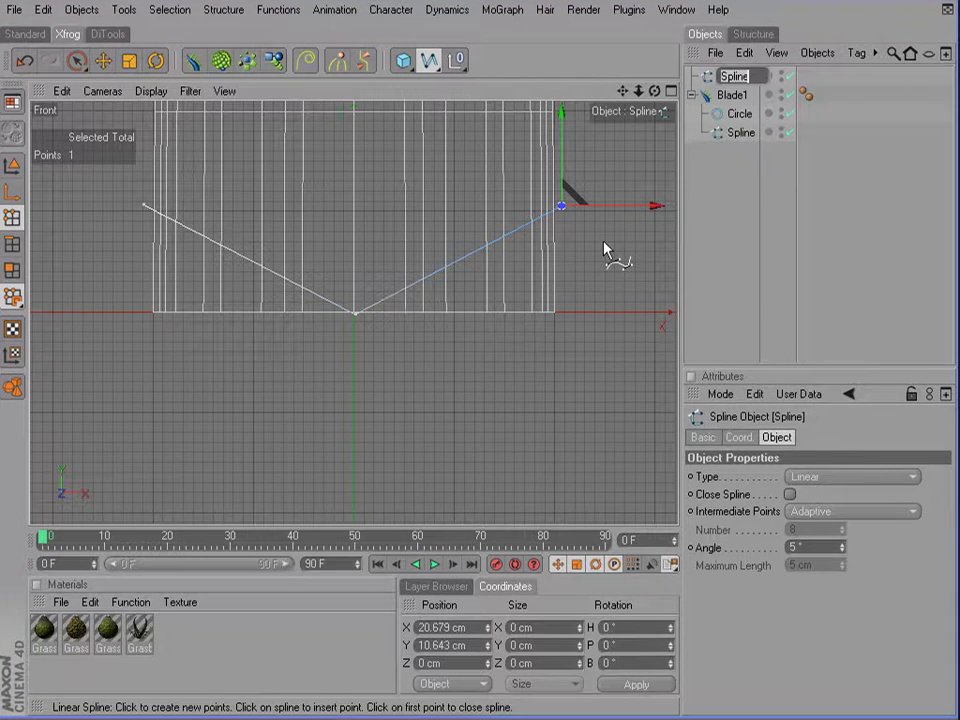
pyautogui.write('Blade1_')
pyautogui.write('profile')
pyautogui.press('Return')
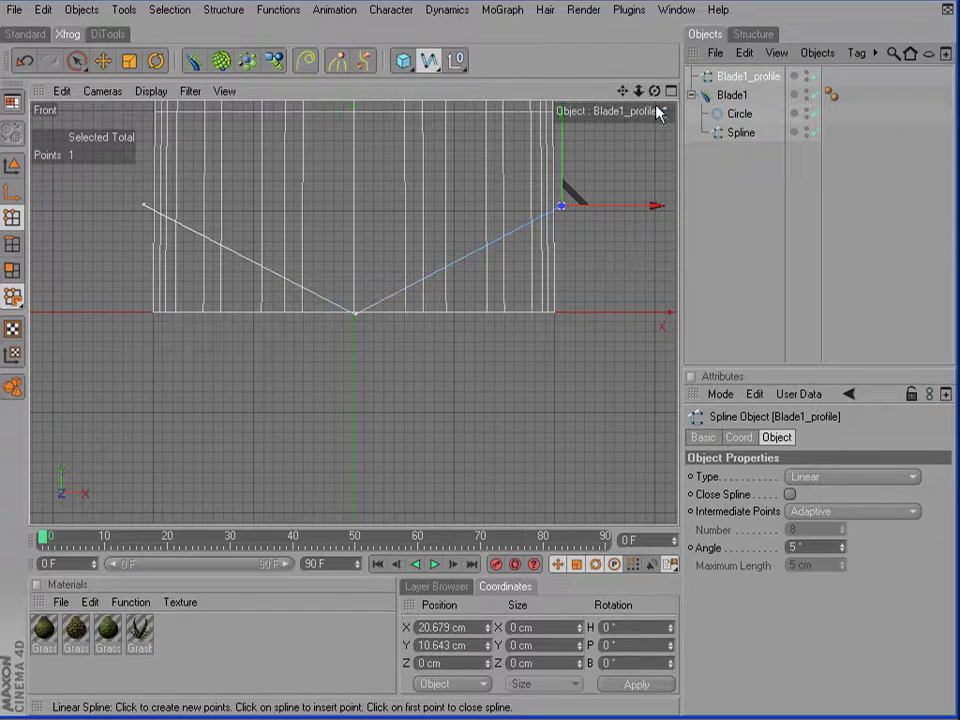
# - Make Blade1_profile the first child of Blade1 and delete the Circle so the blade uses the new profile
pyautogui.moveTo(728, 80); pyautogui.dragTo(737, 105)
pyautogui.click(750, 119)
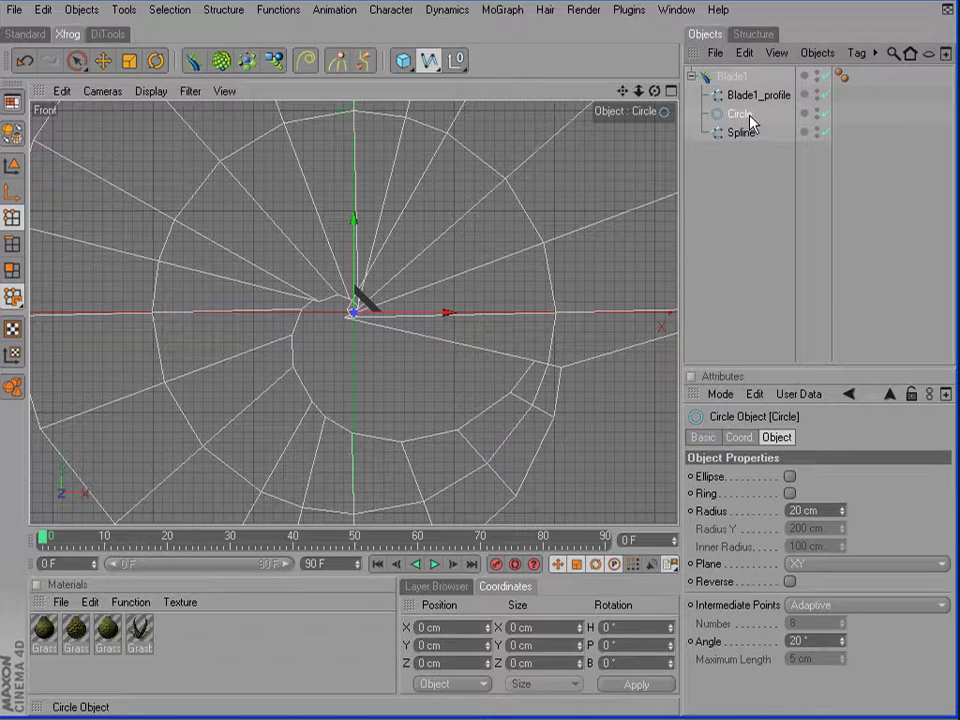
pyautogui.press('Delete')
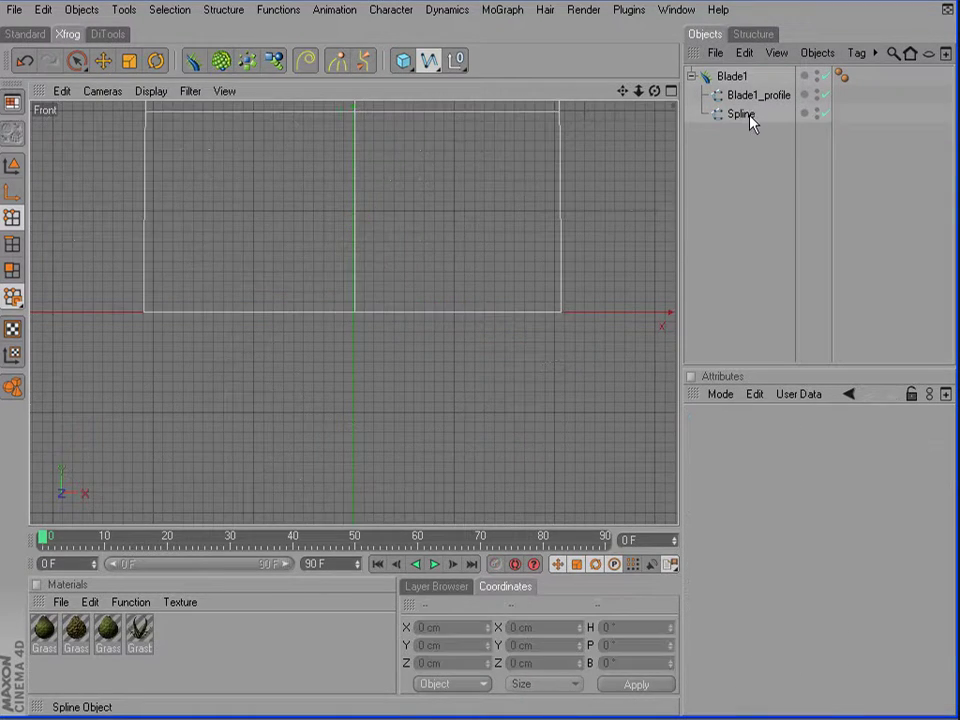
# - Search the object list for "profile" and clear the search
pyautogui.click(894, 56)
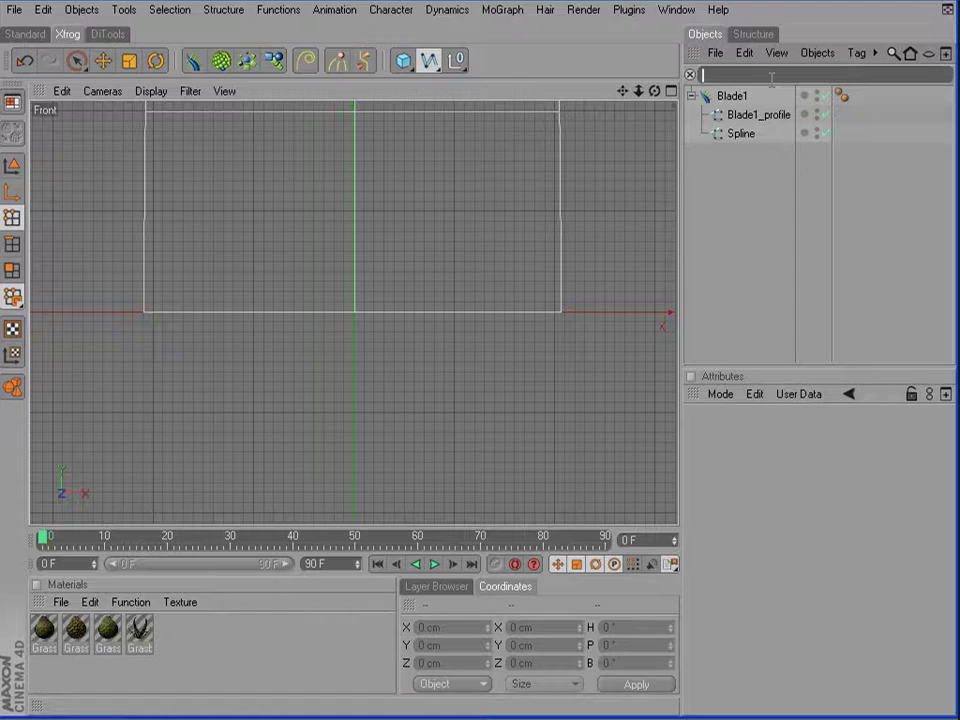
pyautogui.write('profile')
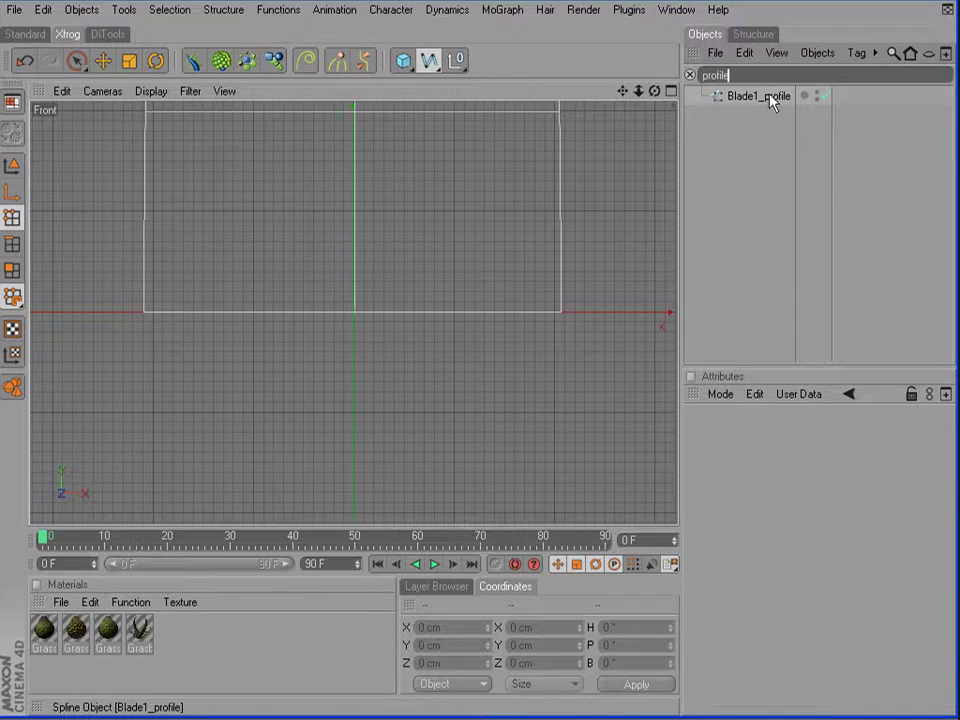
pyautogui.click(689, 78)
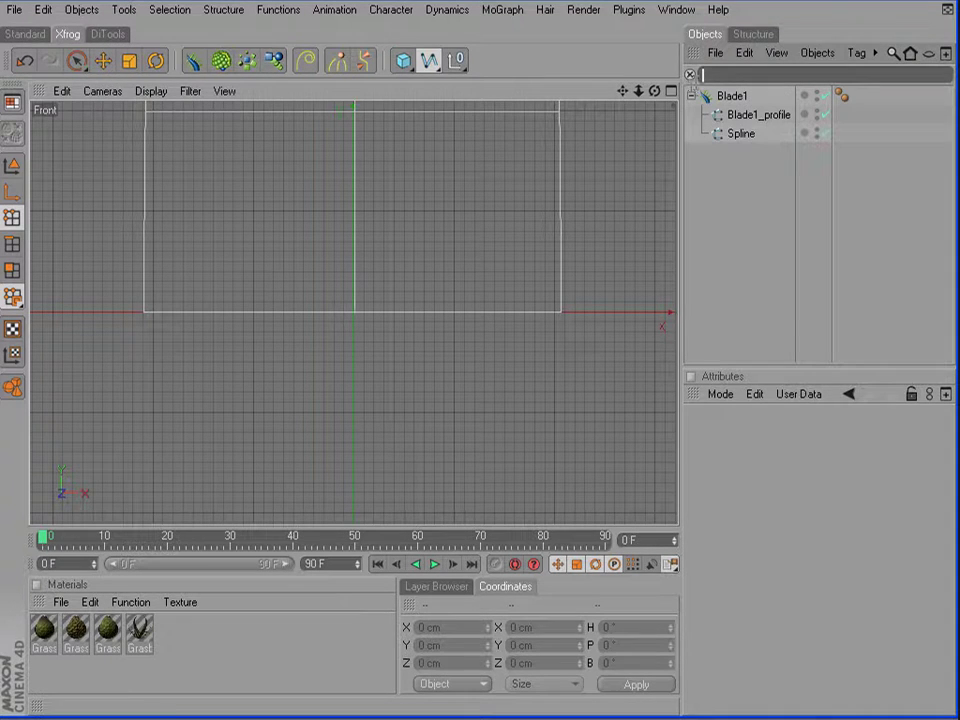
# - Rename the remaining spline under Blade1 as Blade1_path
pyautogui.doubleClick(741, 134)
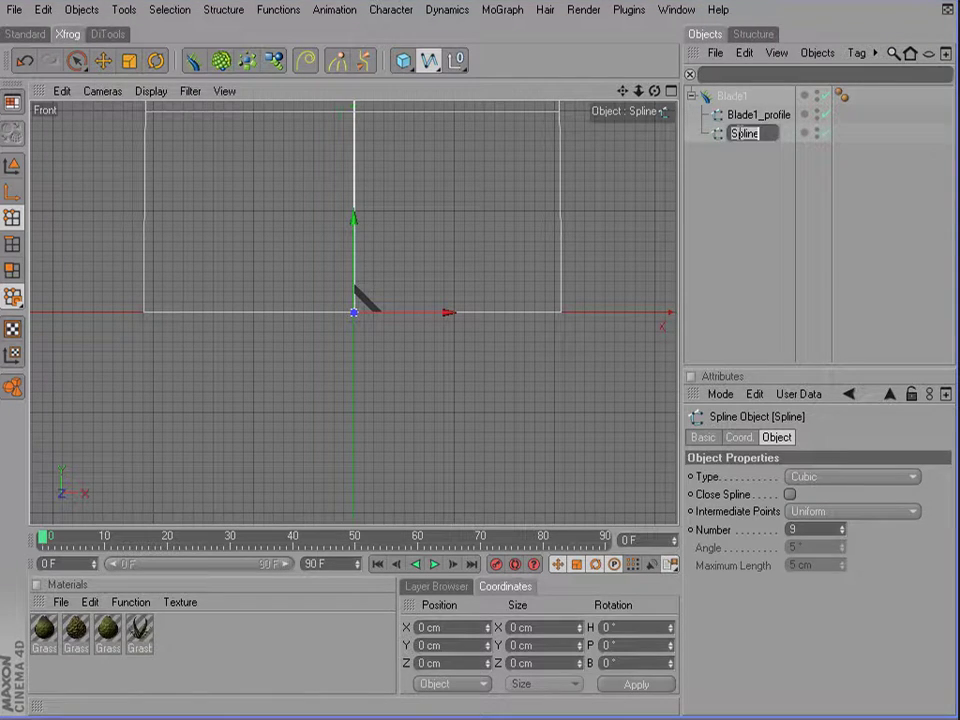
pyautogui.write('Blade1_')
pyautogui.write('path')
pyautogui.press('Return')
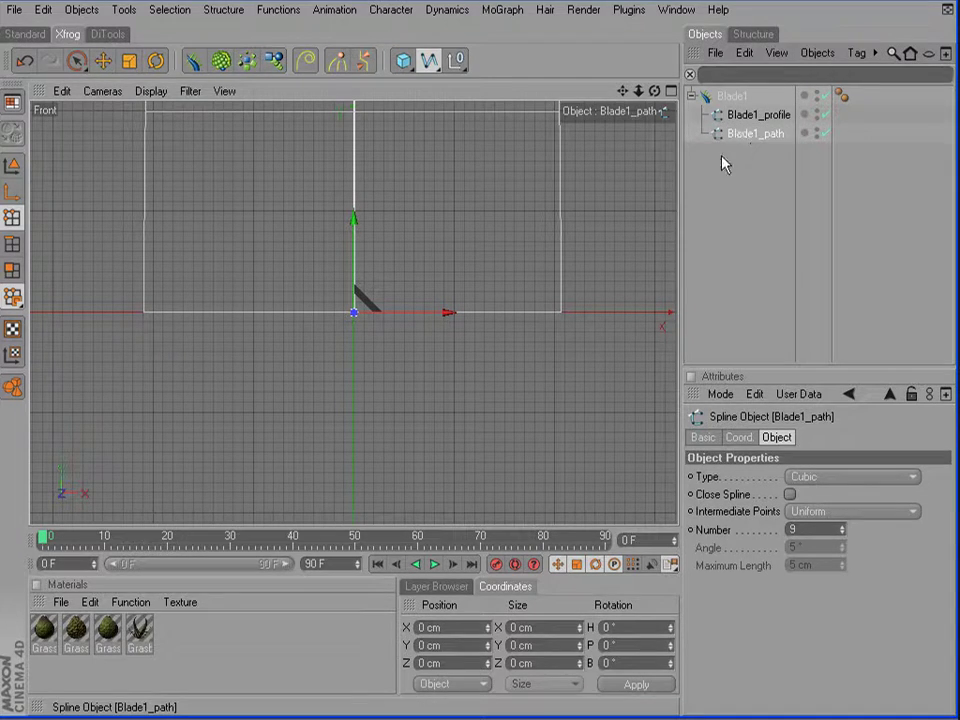
# - Show the blade in the perspective view in model mode with Gouraud Shading (Lines)
pyautogui.press('F1')
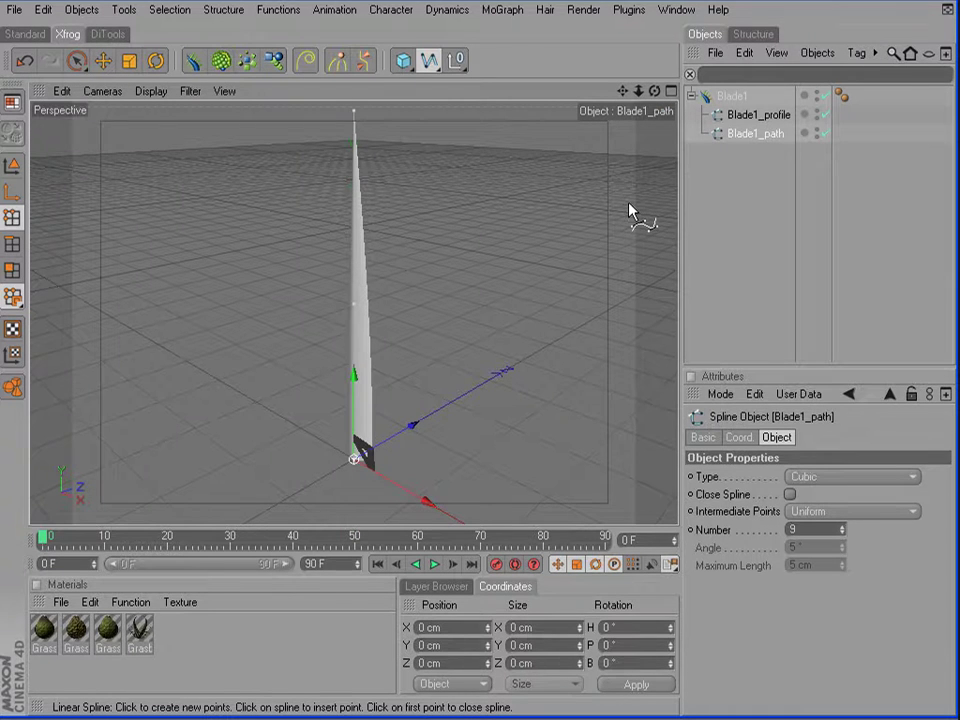
pyautogui.keyDown('alt'); pyautogui.moveTo(437, 339); pyautogui.dragTo(545, 355); pyautogui.keyUp('alt')
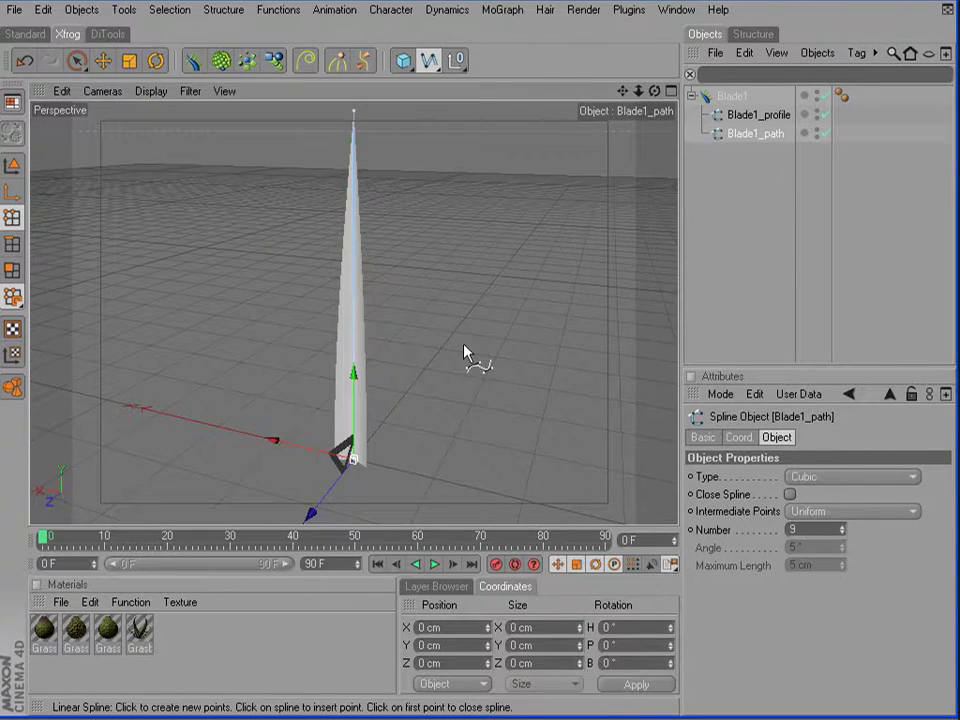
pyautogui.keyDown('alt'); pyautogui.moveTo(464, 341); pyautogui.dragTo(464, 370, button='middle'); pyautogui.keyUp('alt')
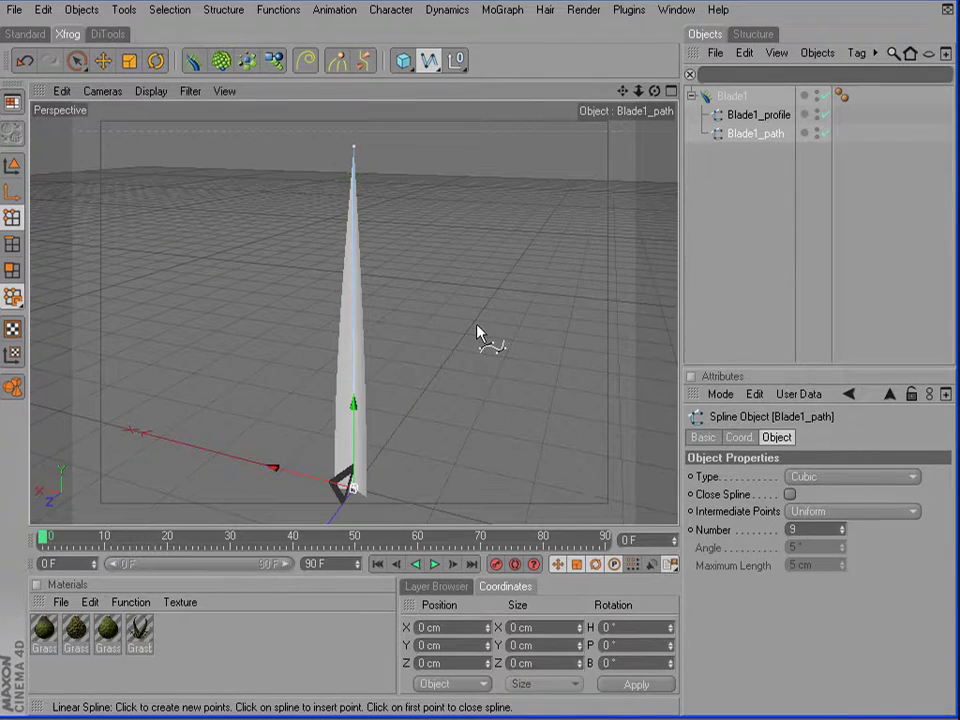
pyautogui.click(12, 165)
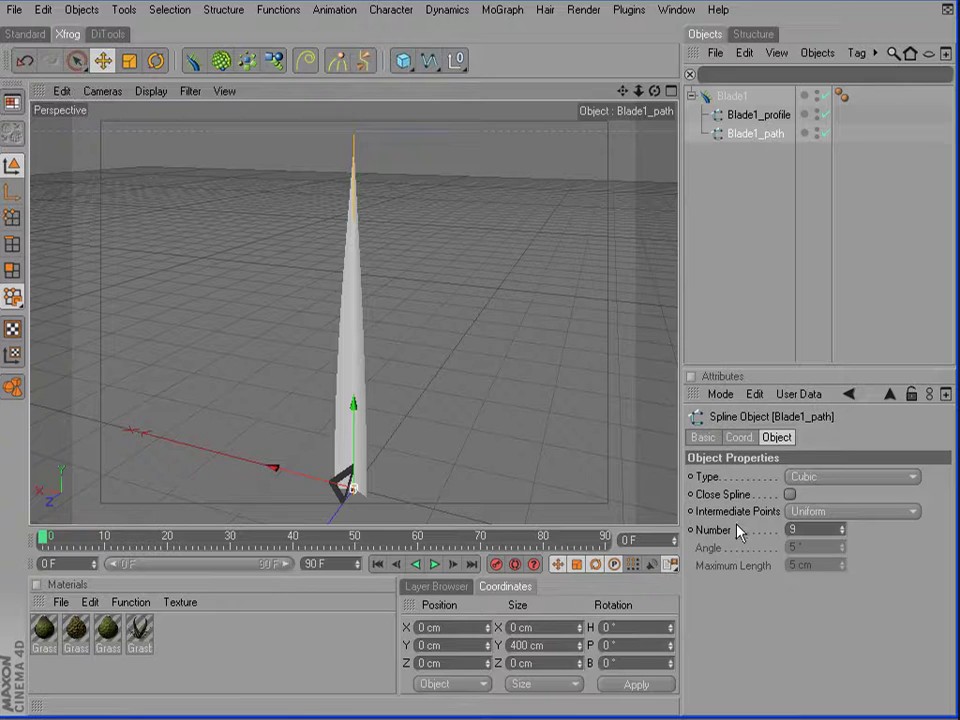
pyautogui.click(104, 92)
pyautogui.moveTo(147, 100)
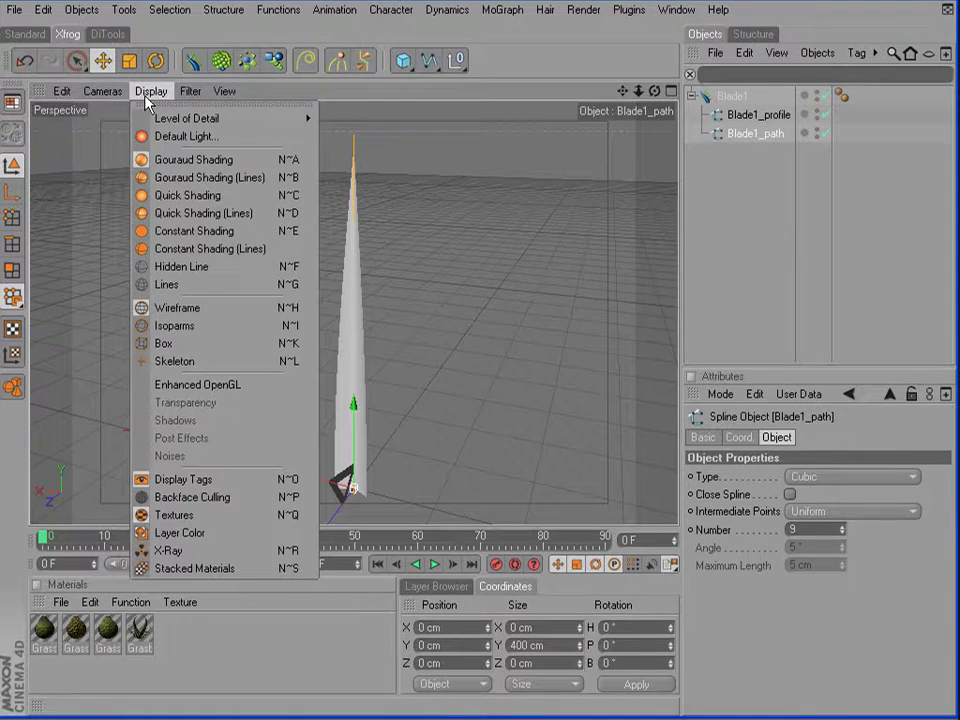
pyautogui.click(166, 178)
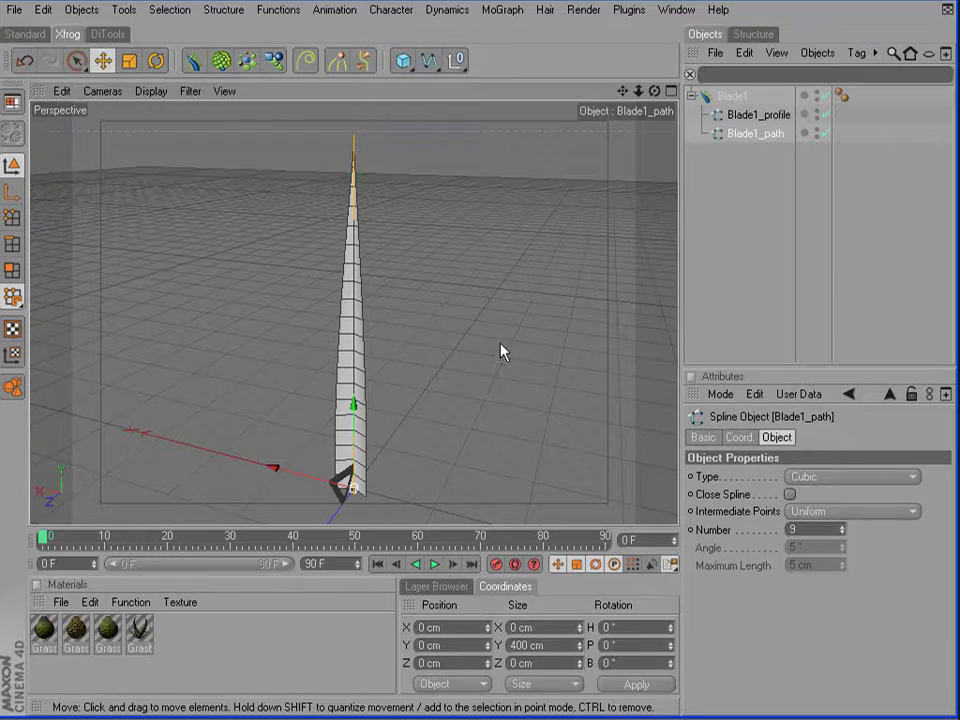
# - Reduce the number of intermediate points on the Blade1_path spline to 2
pyautogui.keyDown('alt'); pyautogui.moveTo(458, 353); pyautogui.dragTo(488, 353, button='right'); pyautogui.keyUp('alt')
pyautogui.keyDown('alt'); pyautogui.moveTo(458, 355); pyautogui.dragTo(461, 354); pyautogui.keyUp('alt')
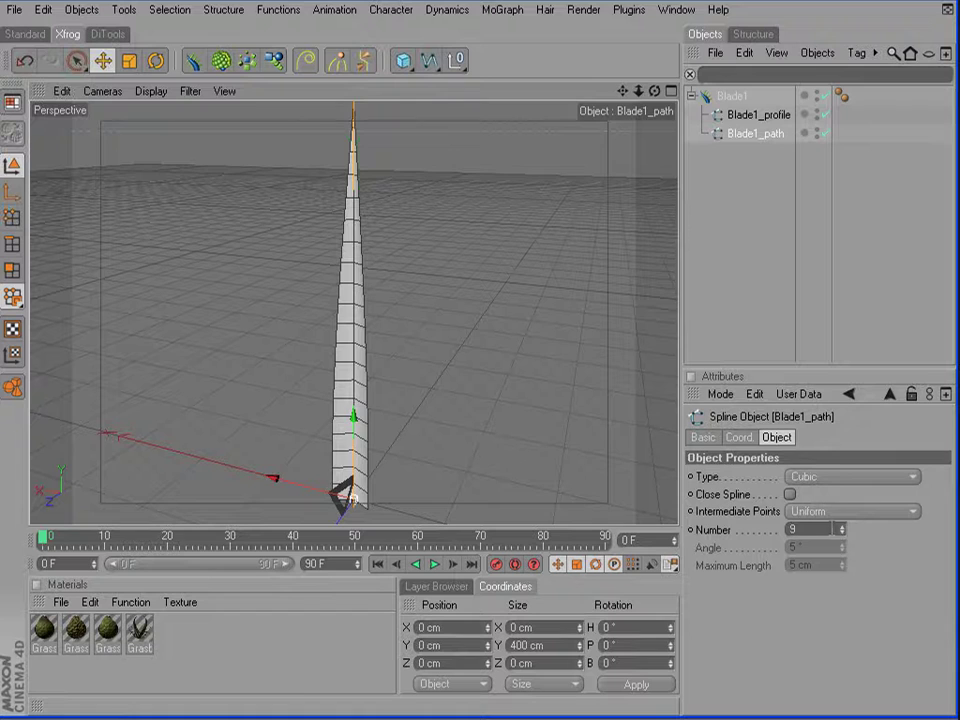
pyautogui.moveTo(842, 533); pyautogui.dragTo(842, 560)
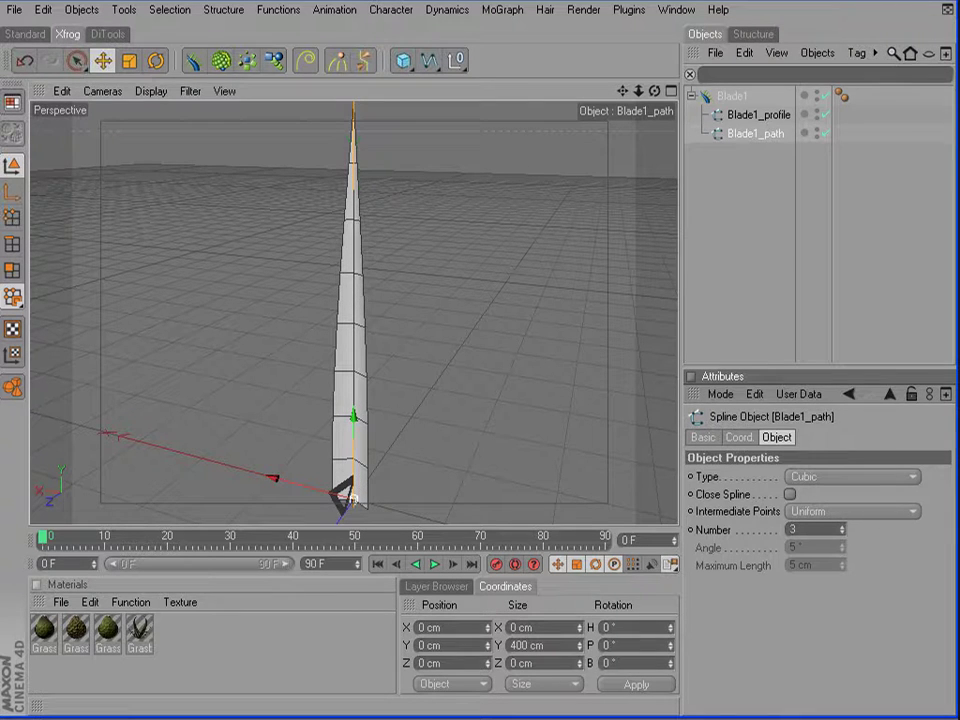
pyautogui.click(843, 530)
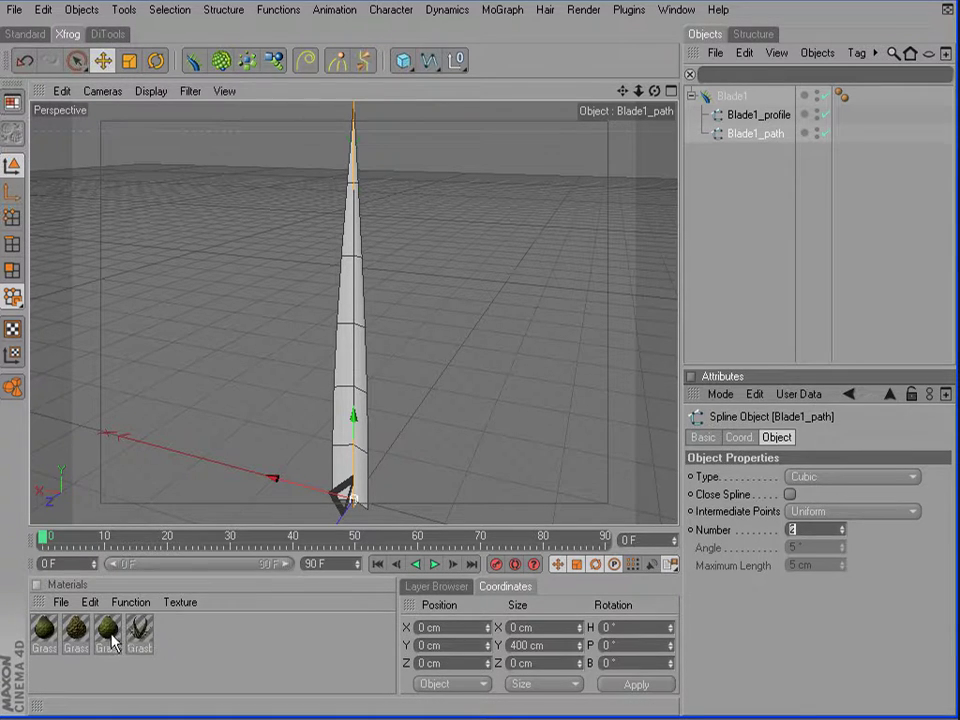
# - Apply the Grassblade material to the Blade1 object
pyautogui.moveTo(106, 628); pyautogui.dragTo(742, 100)
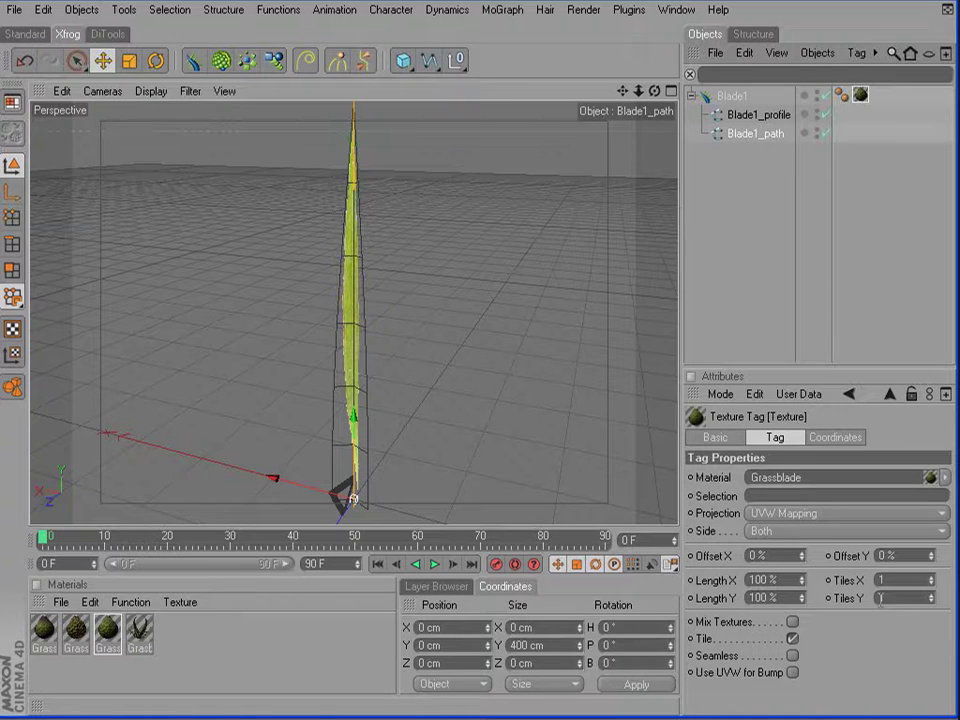
# - Set the Grassblade texture tag's Tiles Y to -1 on Blade1 to flip the texture vertically
pyautogui.click(880, 598)
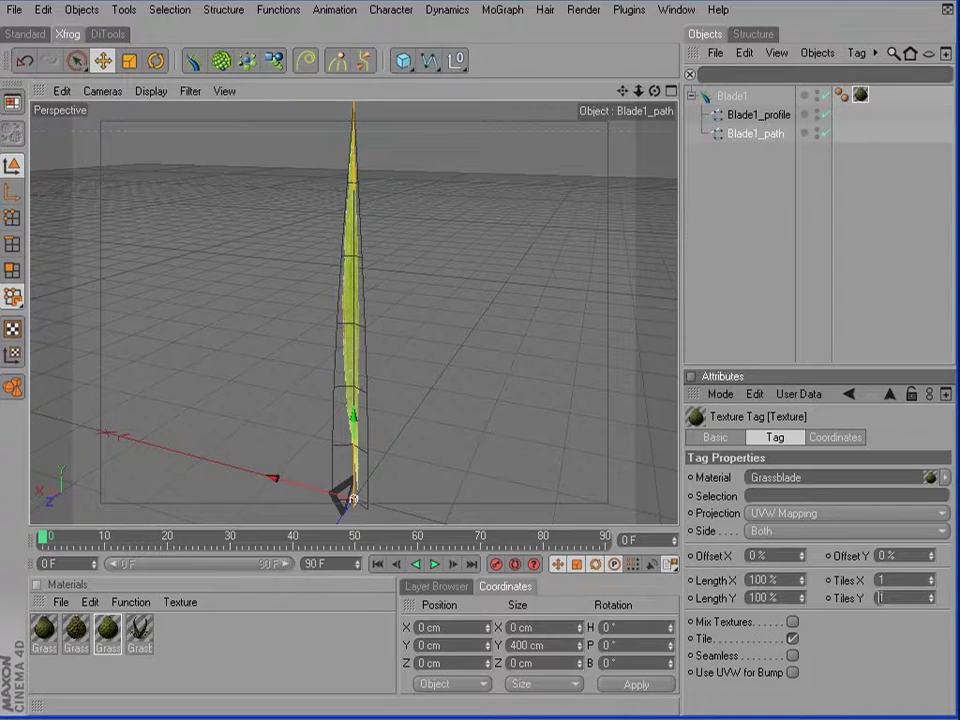
pyautogui.write('--')
pyautogui.press('Return')
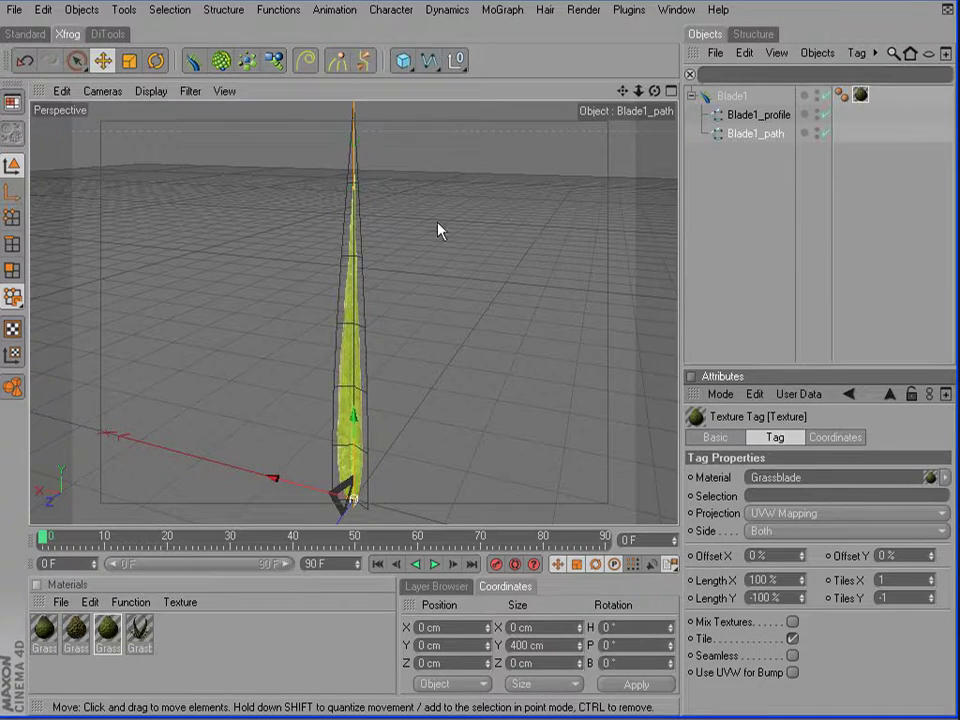
pyautogui.keyDown('alt'); pyautogui.moveTo(596, 349); pyautogui.dragTo(672, 349); pyautogui.keyUp('alt')
pyautogui.keyDown('alt'); pyautogui.moveTo(525, 362); pyautogui.dragTo(563, 340); pyautogui.keyUp('alt')
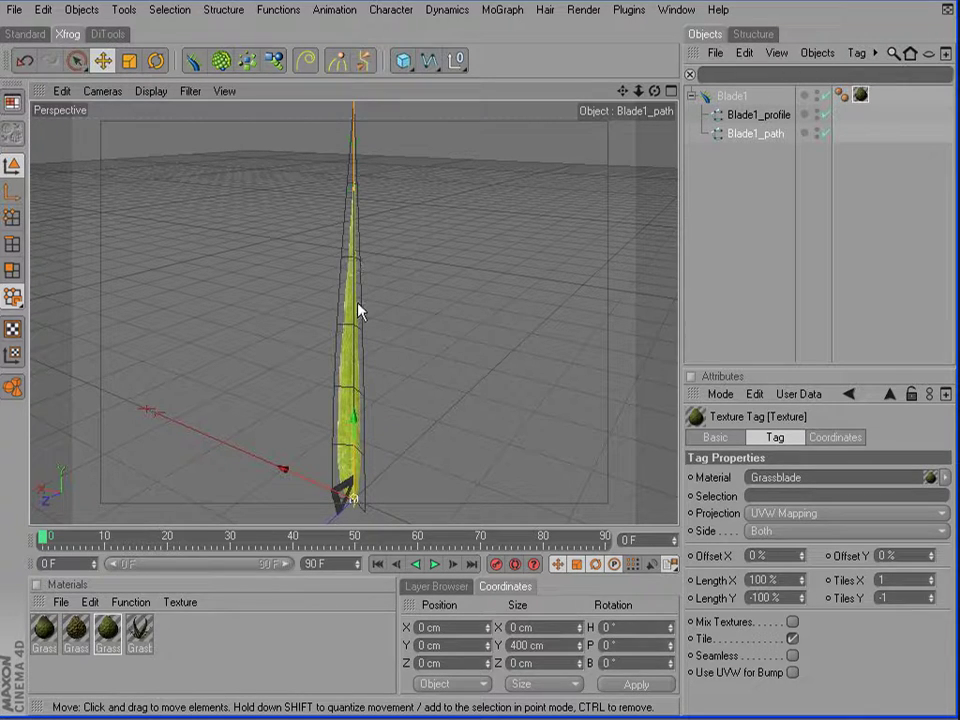
pyautogui.keyDown('alt'); pyautogui.moveTo(354, 330); pyautogui.dragTo(430, 295); pyautogui.keyUp('alt')
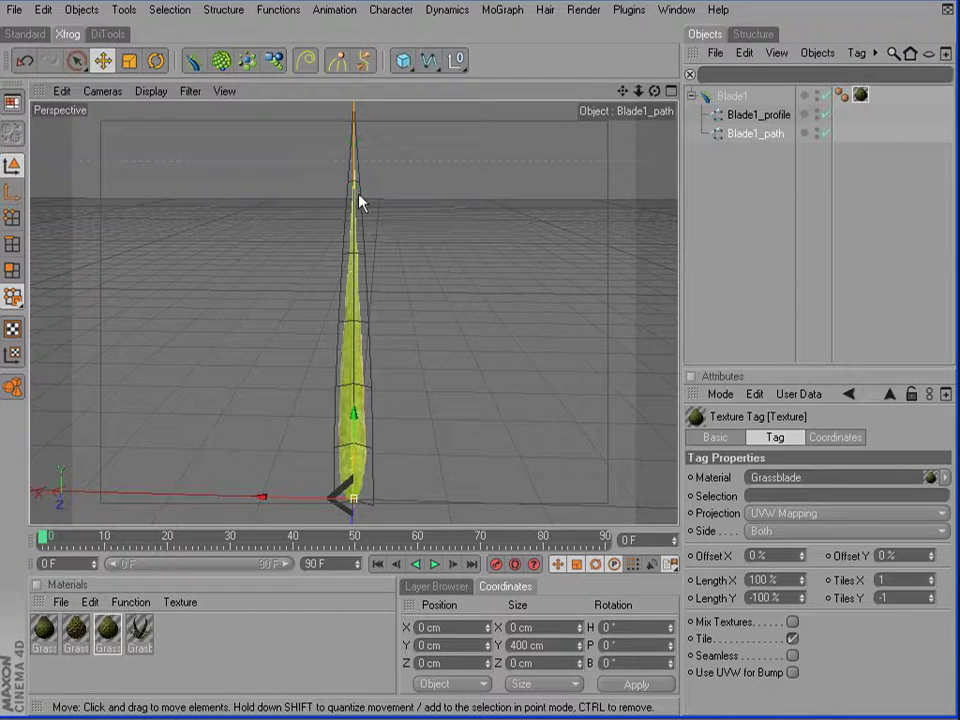
# - Flatten Blade1's thickness curve to a constant maximum by deleting its intermediate knots and raising the end knot to full height
pyautogui.click(737, 97)
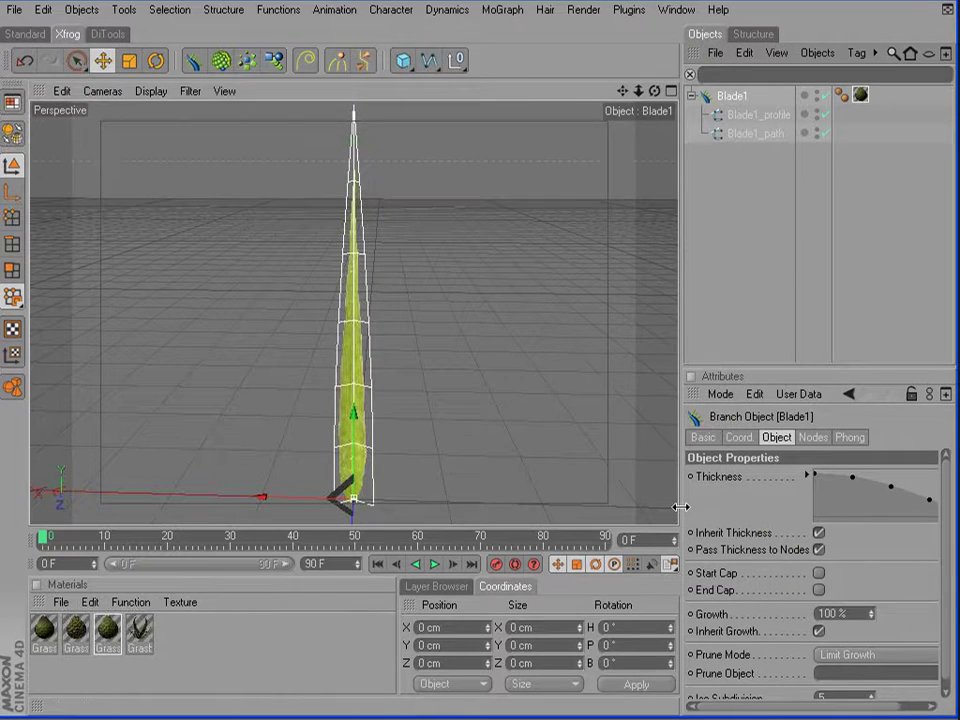
pyautogui.moveTo(682, 513); pyautogui.dragTo(605, 512)
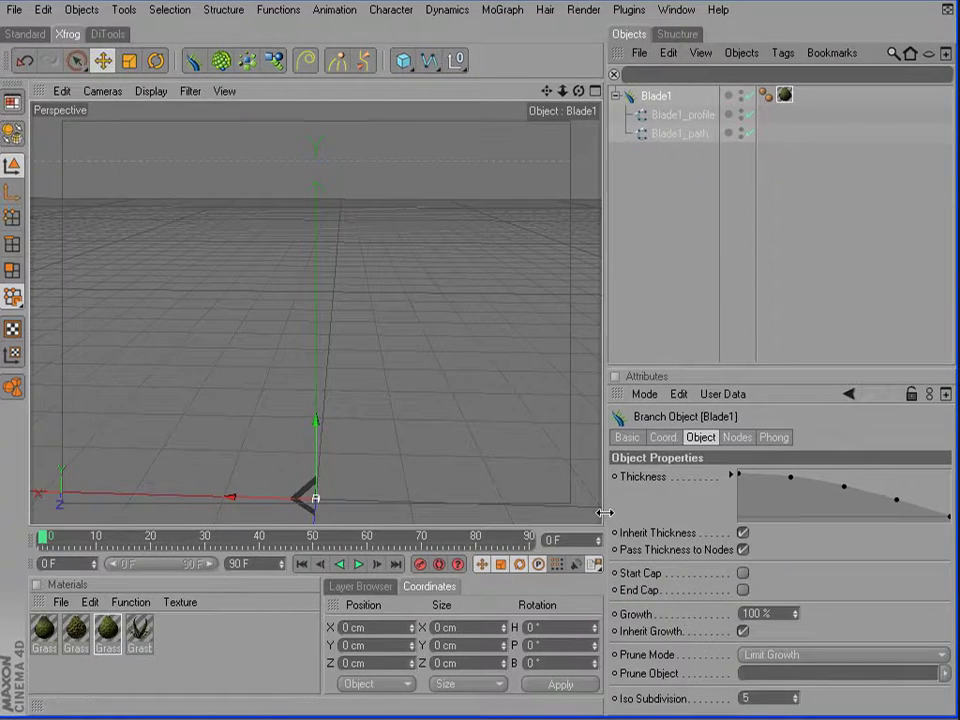
pyautogui.click(790, 476)
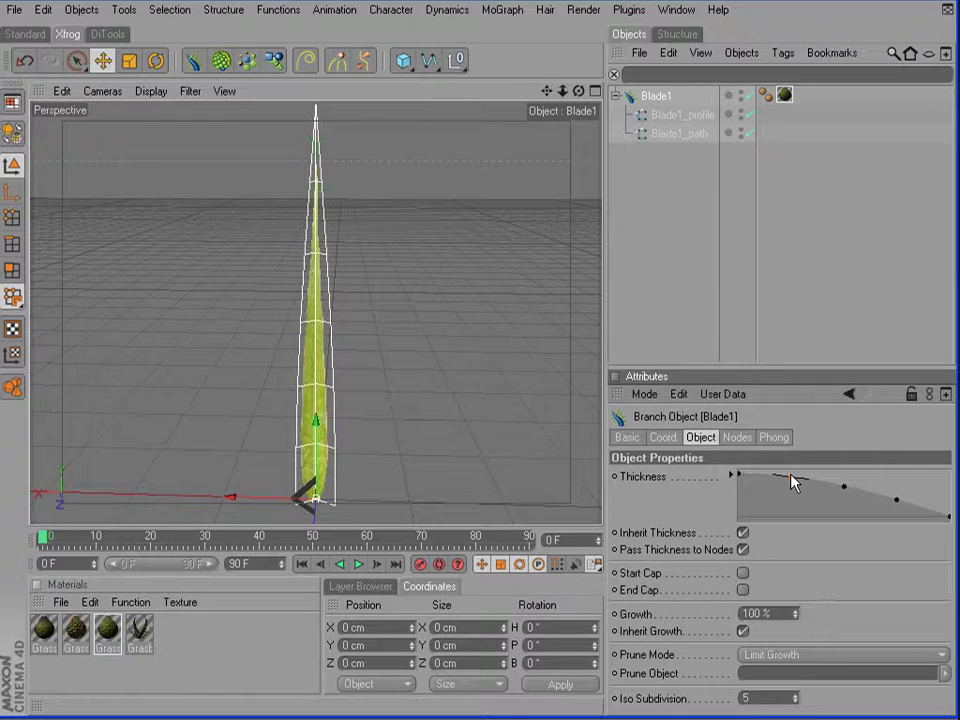
pyautogui.click(845, 488)
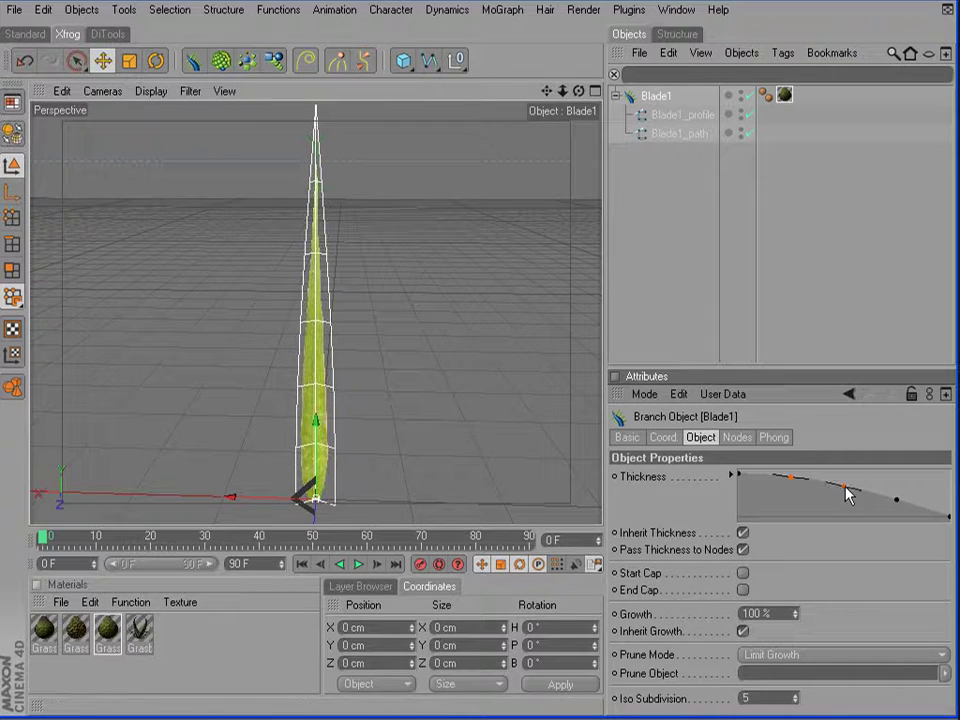
pyautogui.rightClick(899, 506)
pyautogui.click(910, 511)
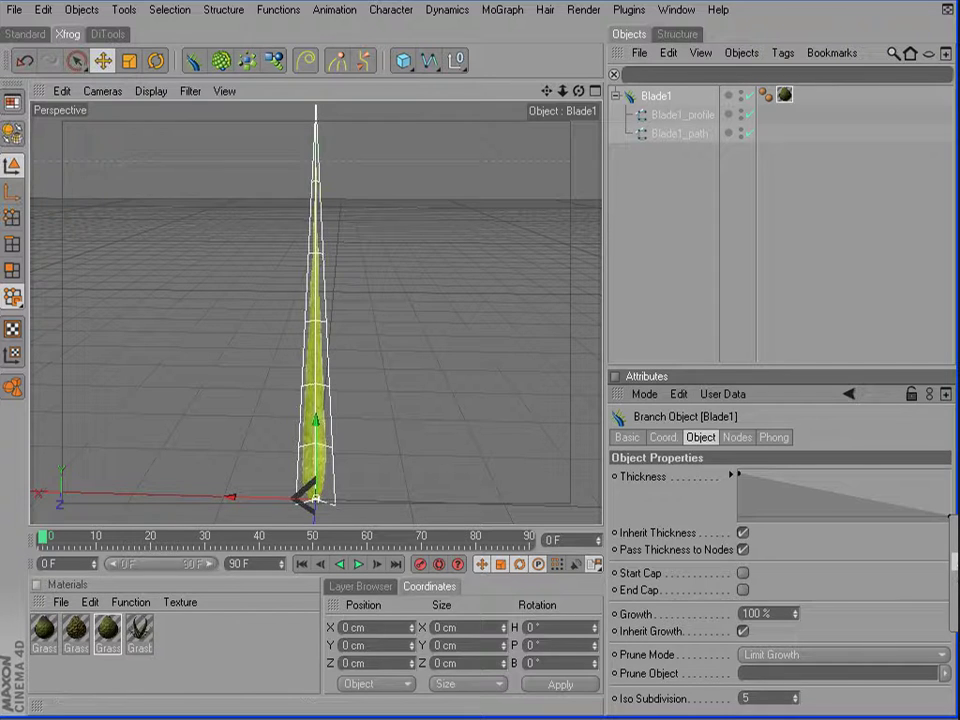
pyautogui.moveTo(950, 517); pyautogui.dragTo(950, 474)
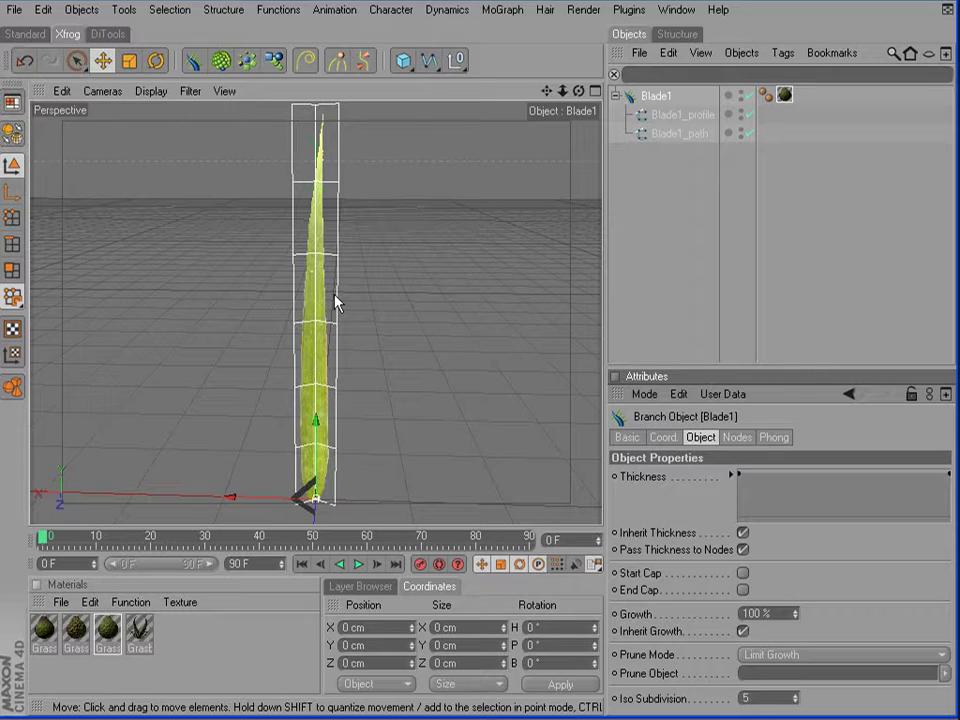
# - Add a Phyllotaxis object and make Blade1 its child below the Arc
pyautogui.click(222, 65)
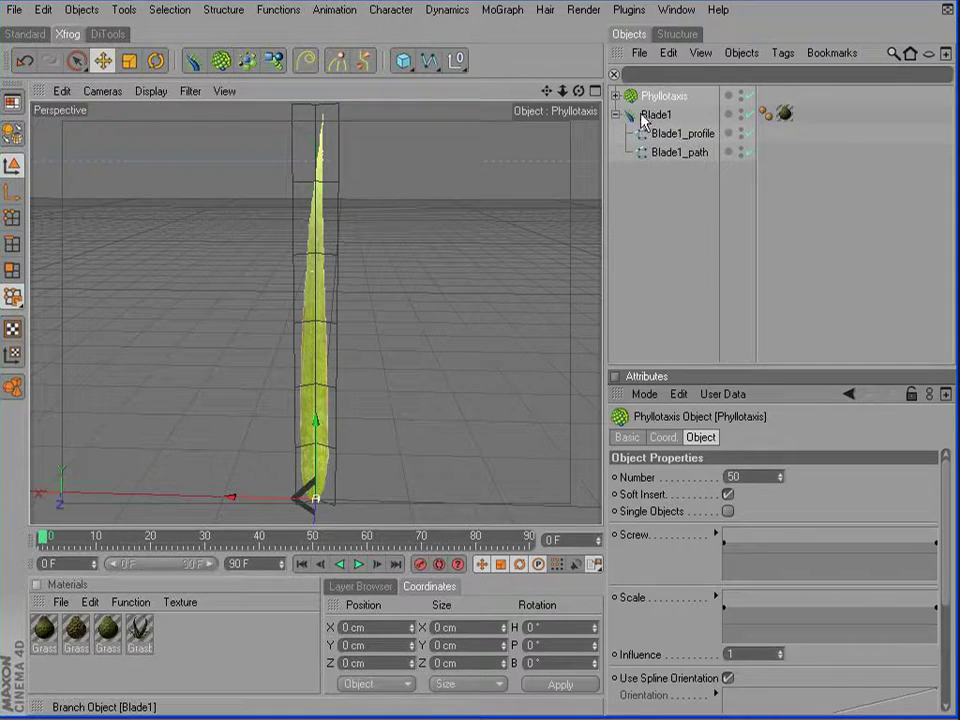
pyautogui.click(617, 95)
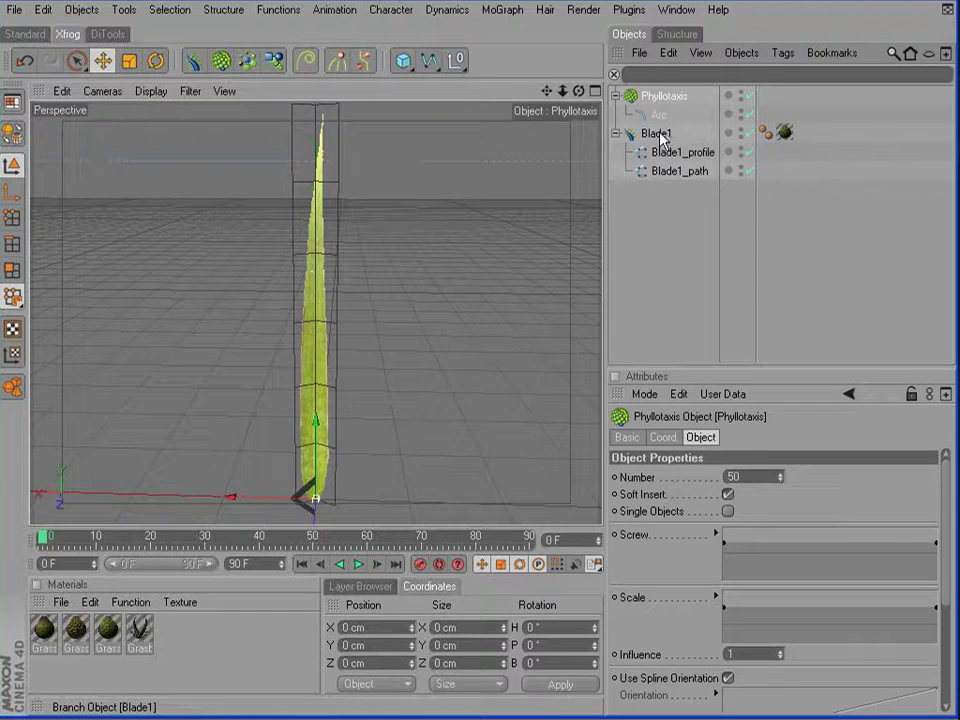
pyautogui.moveTo(660, 140); pyautogui.dragTo(656, 127)
pyautogui.click(626, 134)
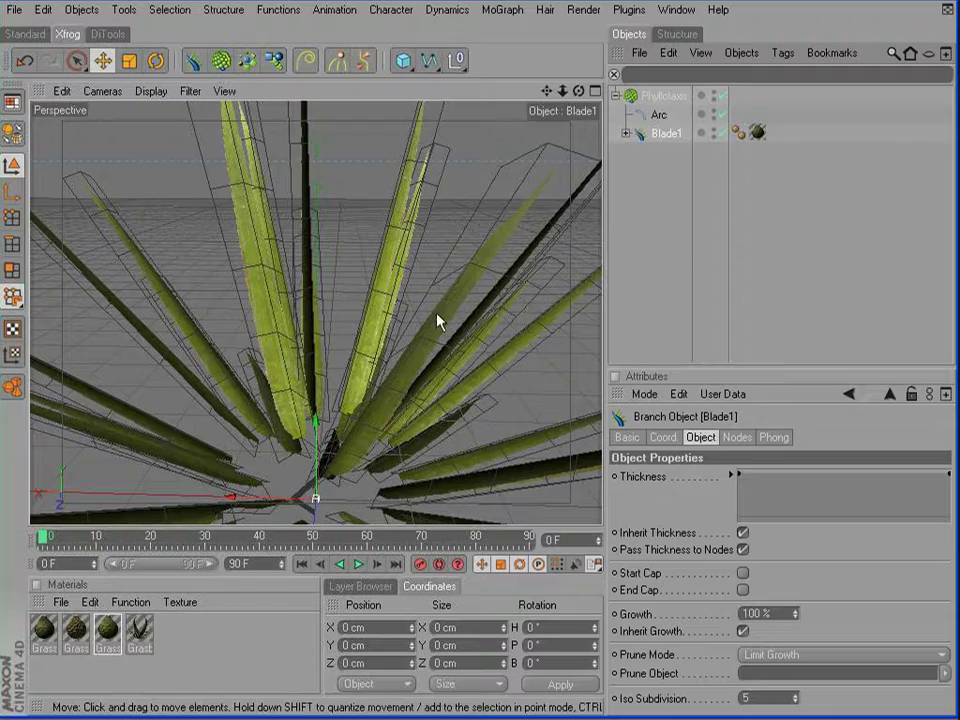
pyautogui.scroll(-10, 449, 405)
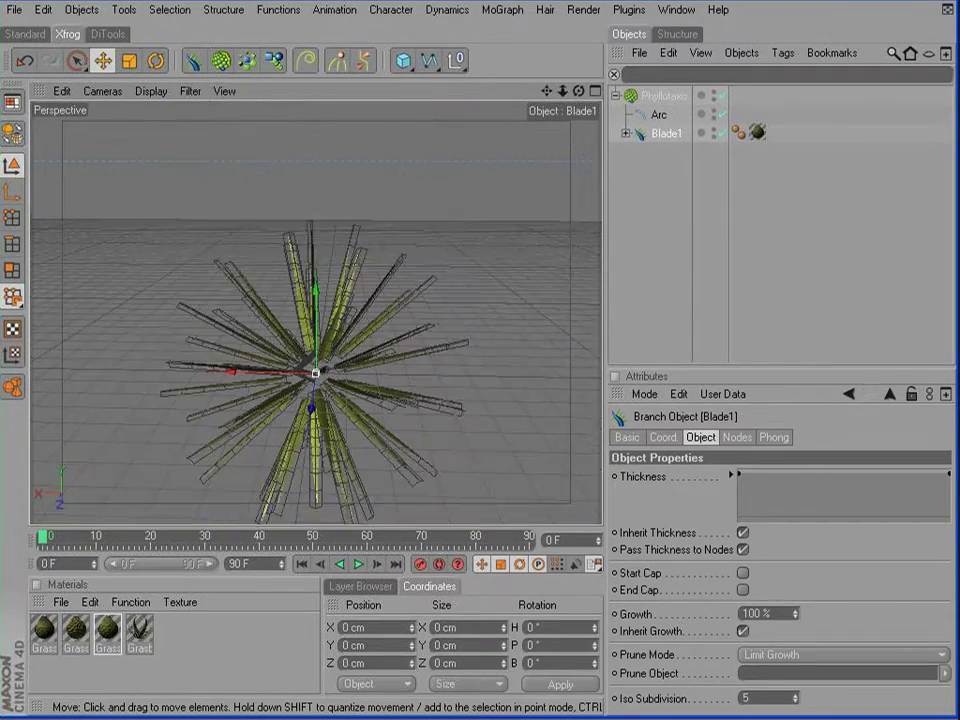
pyautogui.moveTo(449, 405)
pyautogui.keyDown('alt'); pyautogui.mouseDown()
pyautogui.moveTo(330, 405)
pyautogui.moveTo(550, 405)
pyautogui.moveTo(430, 405)
pyautogui.mouseUp(); pyautogui.keyUp('alt')
pyautogui.keyDown('alt'); pyautogui.moveTo(400, 481); pyautogui.dragTo(450, 369); pyautogui.keyUp('alt')
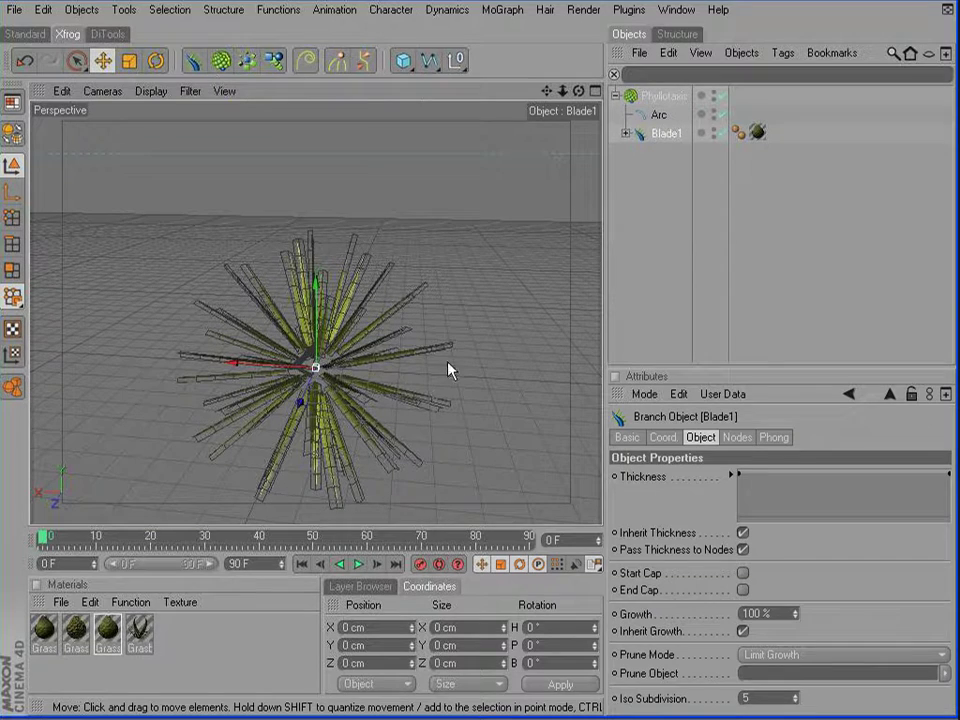
# - Set the Phyllotaxis Arc spline's start angle to 37° and its radius to 3 cm
pyautogui.click(660, 115)
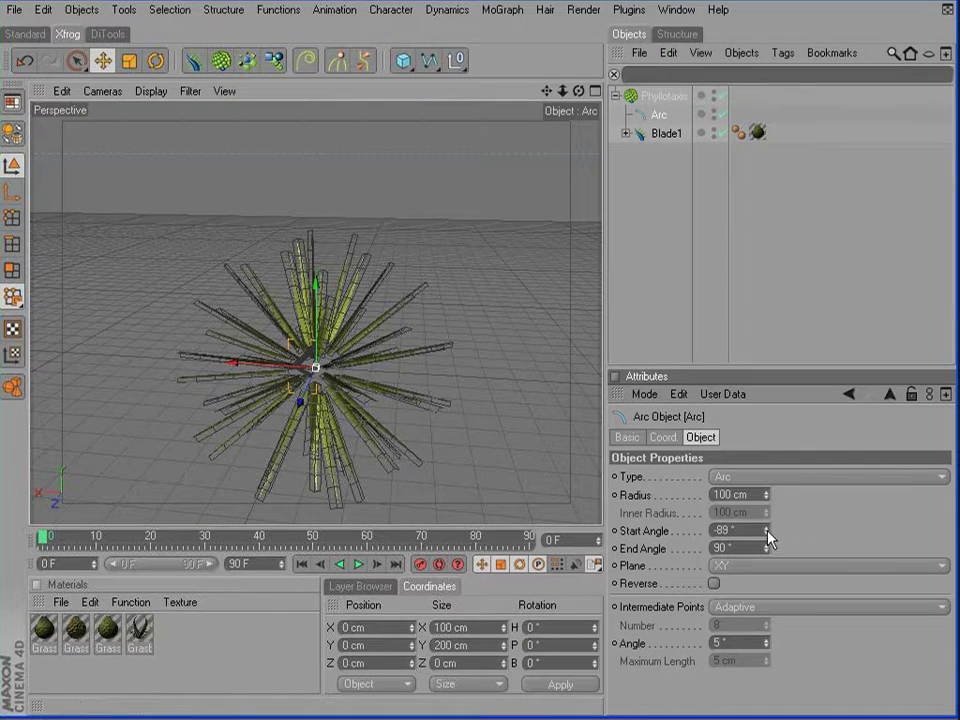
pyautogui.moveTo(766, 531)
pyautogui.mouseDown()
pyautogui.moveTo(766, 460)
pyautogui.moveTo(770, 540)
pyautogui.mouseUp()
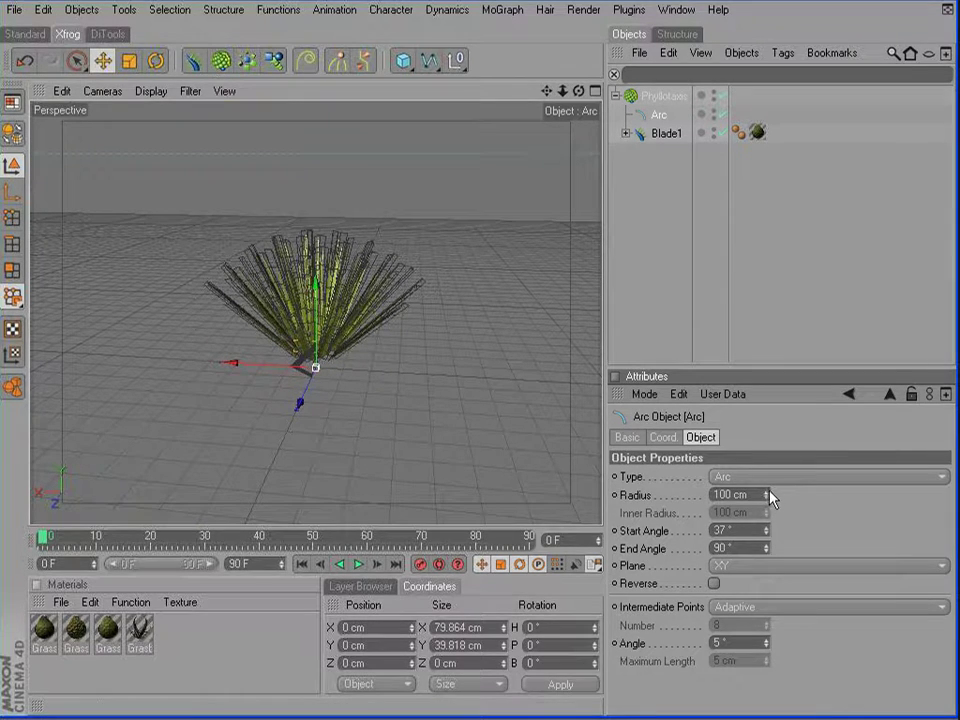
pyautogui.moveTo(767, 494); pyautogui.dragTo(767, 523)
pyautogui.keyDown('alt'); pyautogui.moveTo(238, 283); pyautogui.dragTo(253, 422, button='right'); pyautogui.keyUp('alt')
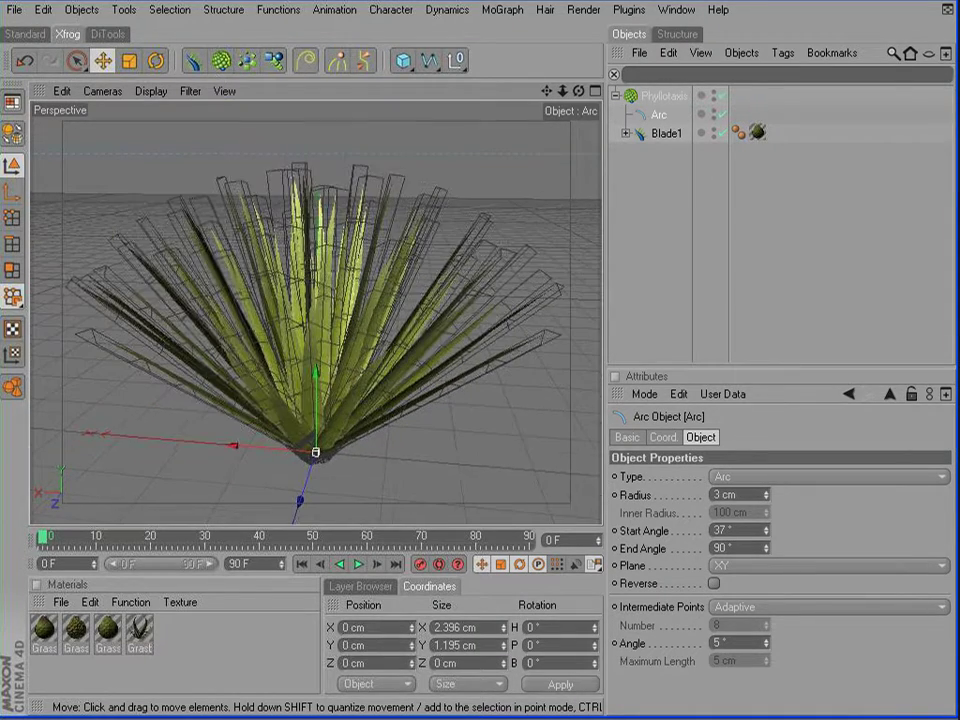
# - Switch the perspective view to shaded display without wireframe lines and inspect the grass clump from another side
pyautogui.click(151, 94)
pyautogui.click(190, 160)
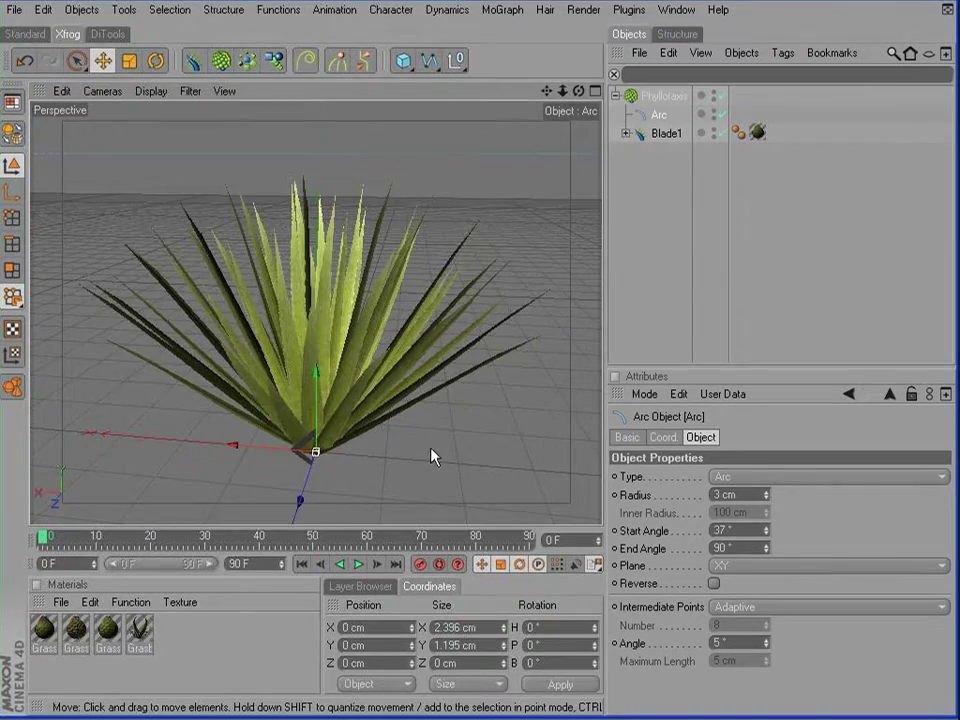
pyautogui.moveTo(431, 454)
pyautogui.keyDown('alt'); pyautogui.mouseDown()
pyautogui.moveTo(315, 453)
pyautogui.moveTo(318, 475)
pyautogui.moveTo(350, 455)
pyautogui.moveTo(240, 420)
pyautogui.moveTo(135, 445)
pyautogui.moveTo(155, 475)
pyautogui.moveTo(115, 435)
pyautogui.moveTo(100, 380)
pyautogui.moveTo(200, 460)
pyautogui.moveTo(215, 500)
pyautogui.moveTo(205, 515)
pyautogui.moveTo(235, 395)
pyautogui.moveTo(190, 420)
pyautogui.mouseUp(); pyautogui.keyUp('alt')
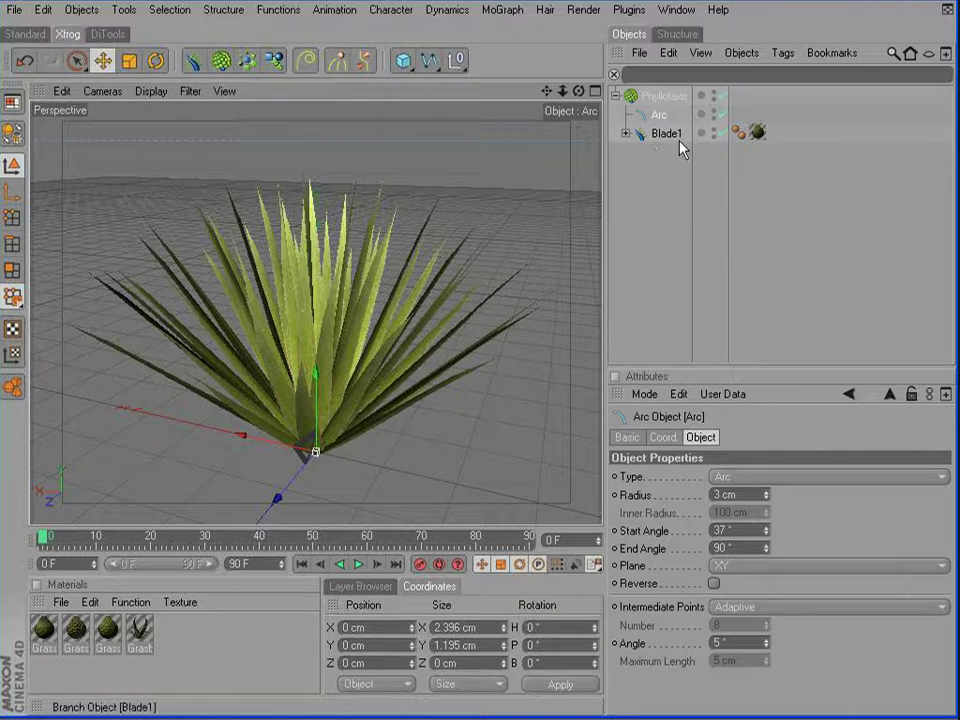
# - Add a Tropism object, rename it Blade1_Tropism and make it a child of the Blade1_path spline
pyautogui.click(625, 135)
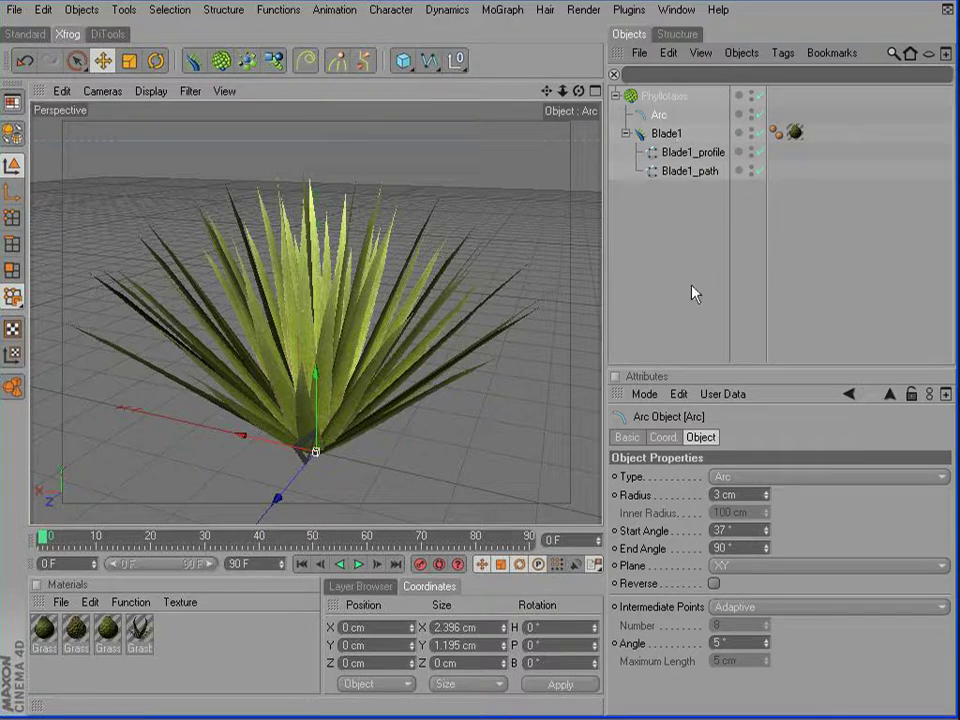
pyautogui.click(340, 64)
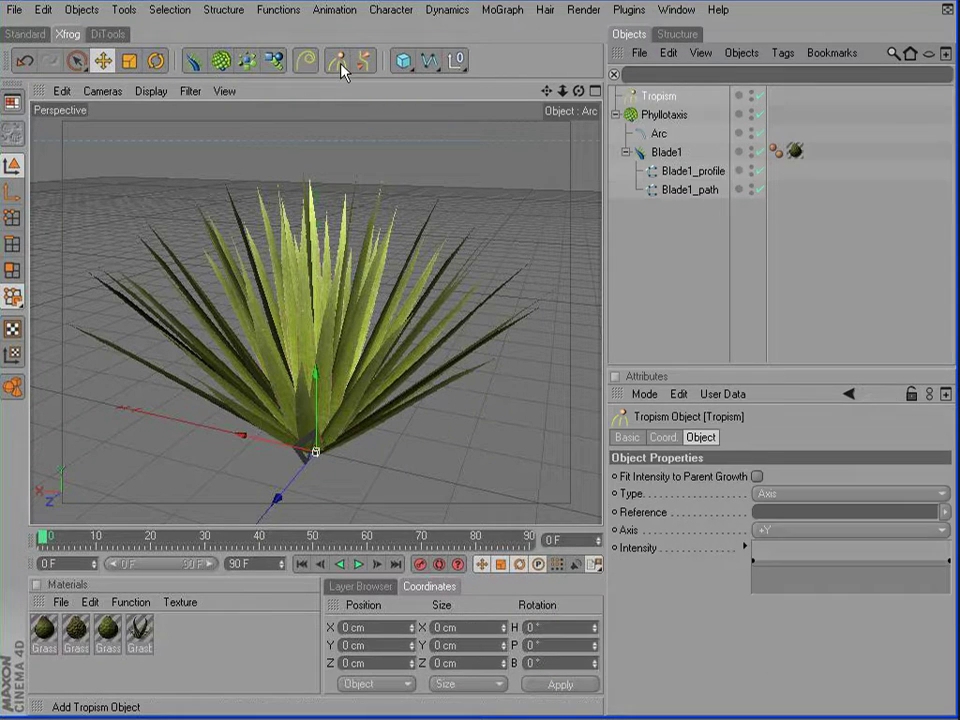
pyautogui.doubleClick(658, 97)
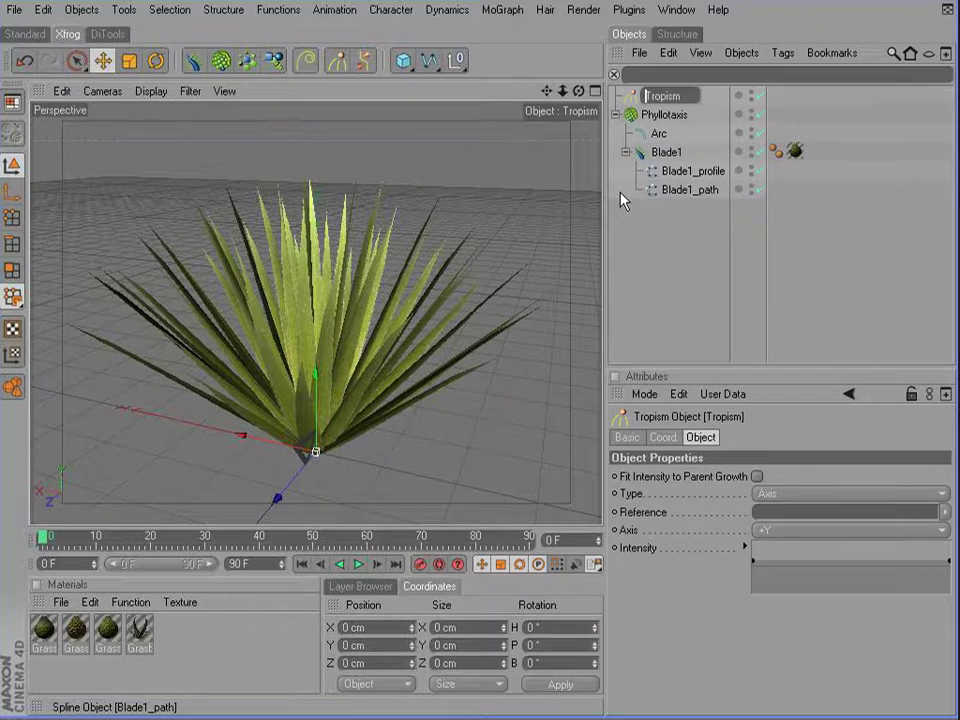
pyautogui.write('Blade')
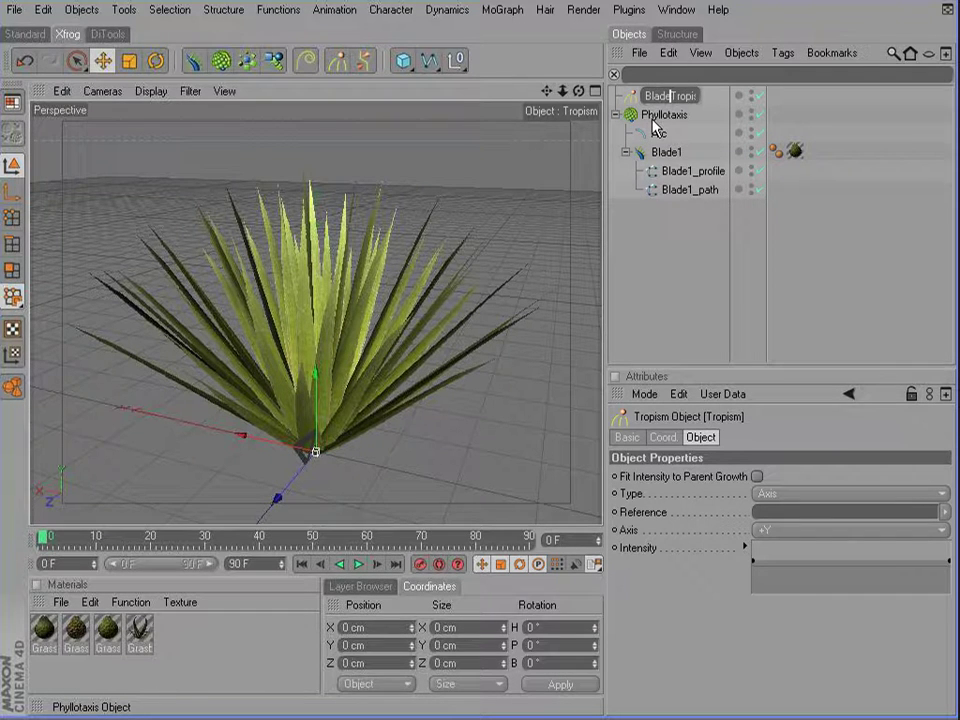
pyautogui.write('1_')
pyautogui.press('Return')
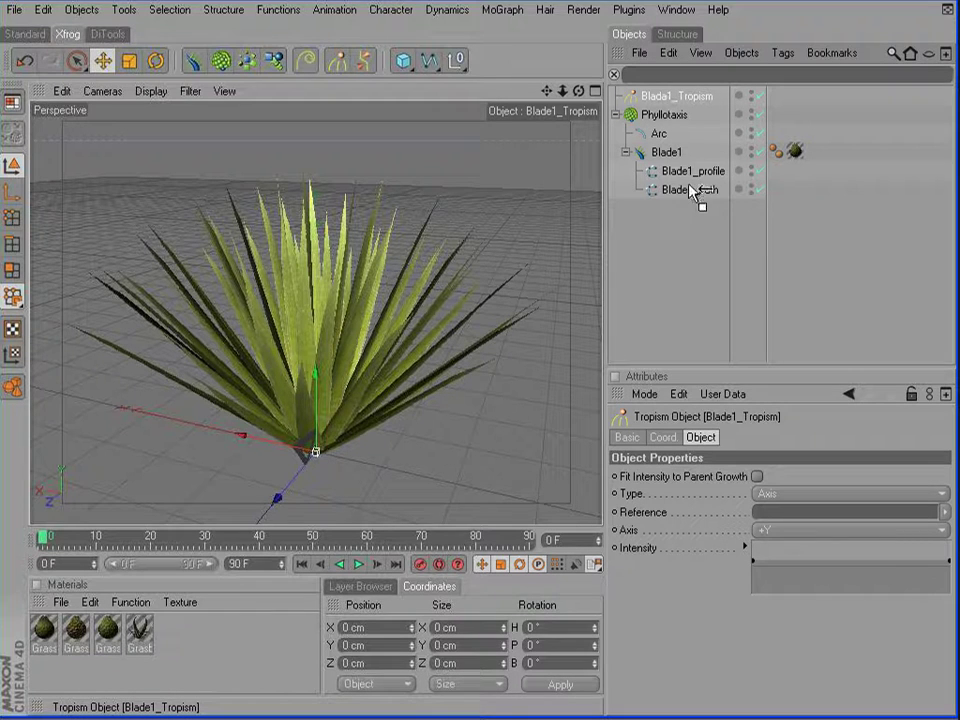
pyautogui.moveTo(690, 192); pyautogui.dragTo(688, 194)
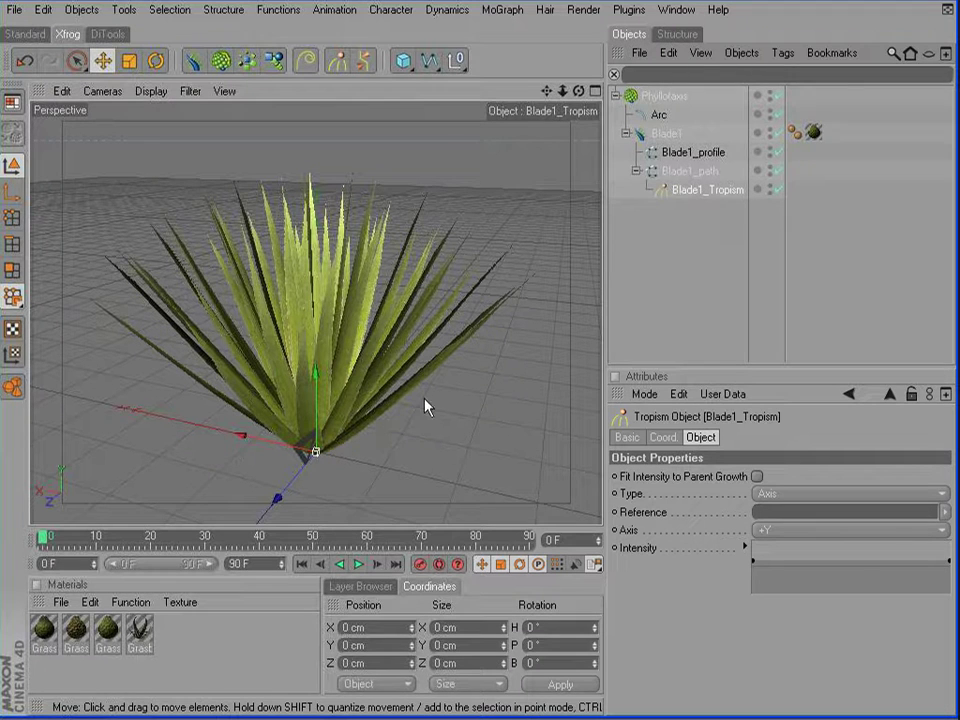
# - Set Blade1_Tropism's axis to -Y and raise both ends of its intensity curve slightly, the far end more, to bend the blades downward
pyautogui.click(790, 538)
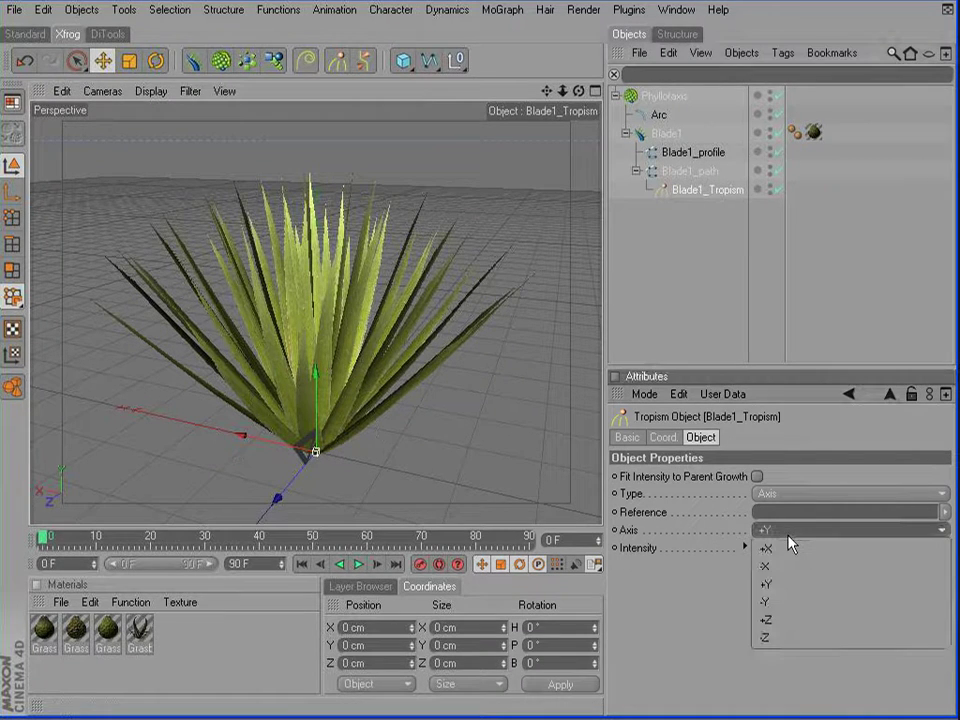
pyautogui.click(787, 601)
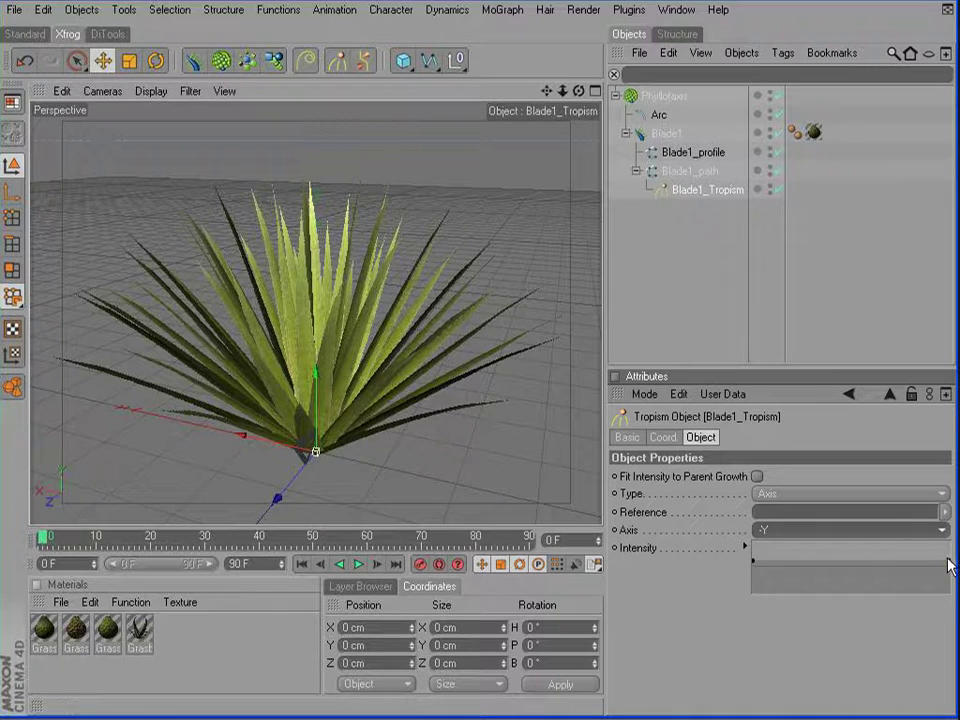
pyautogui.moveTo(949, 562); pyautogui.dragTo(948, 550)
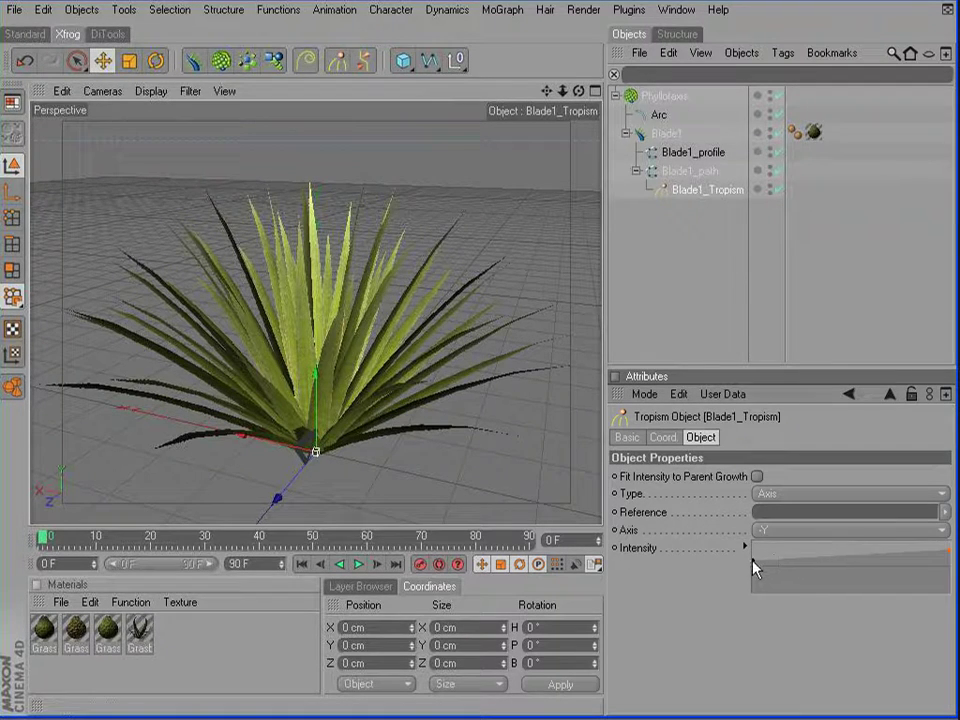
pyautogui.moveTo(753, 561); pyautogui.dragTo(752, 555)
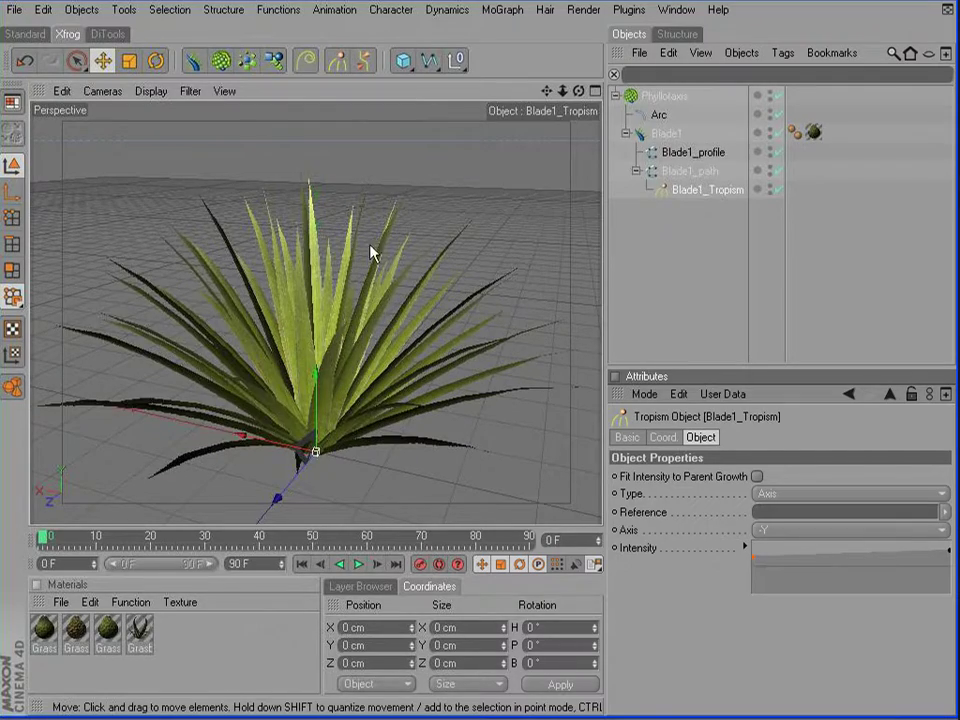
pyautogui.keyDown('alt'); pyautogui.moveTo(334, 208); pyautogui.dragTo(305, 228); pyautogui.keyUp('alt')
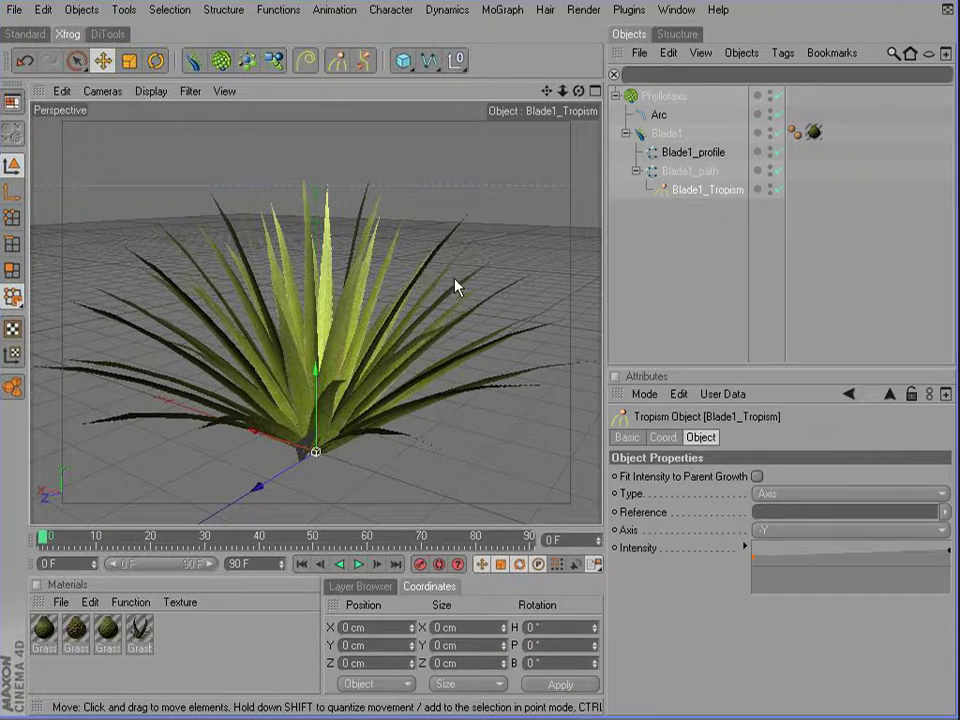
# - Add a Variation object under Phyllotaxis, make Blade1 its child, and refresh the Phyllotaxis object by toggling its enabled state
pyautogui.click(277, 62)
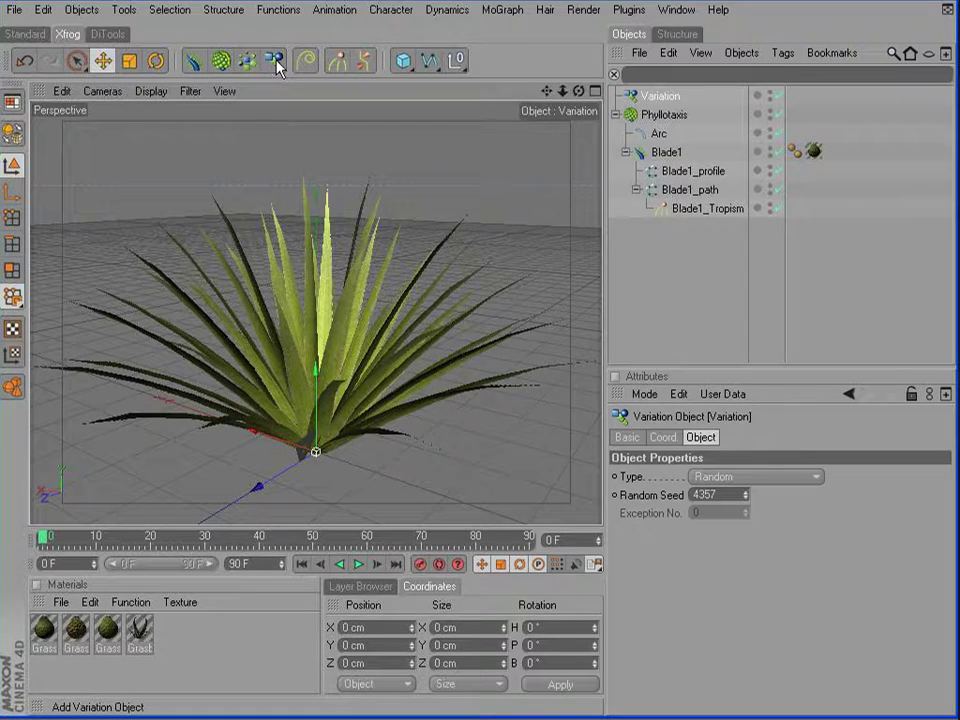
pyautogui.moveTo(660, 104); pyautogui.dragTo(669, 143)
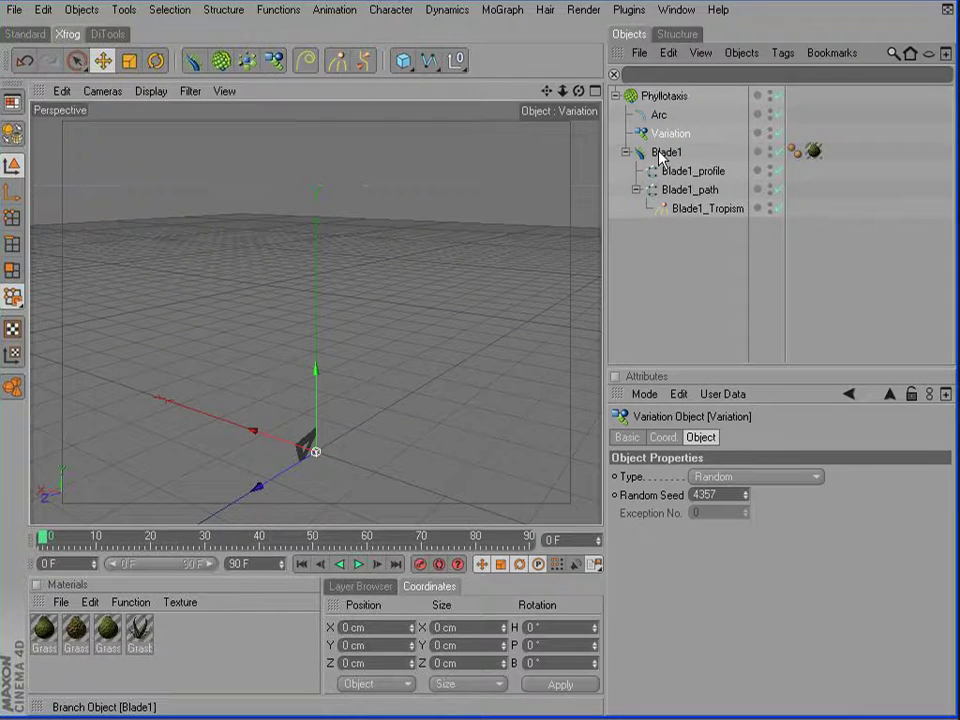
pyautogui.moveTo(661, 155); pyautogui.dragTo(660, 138)
pyautogui.click(637, 152)
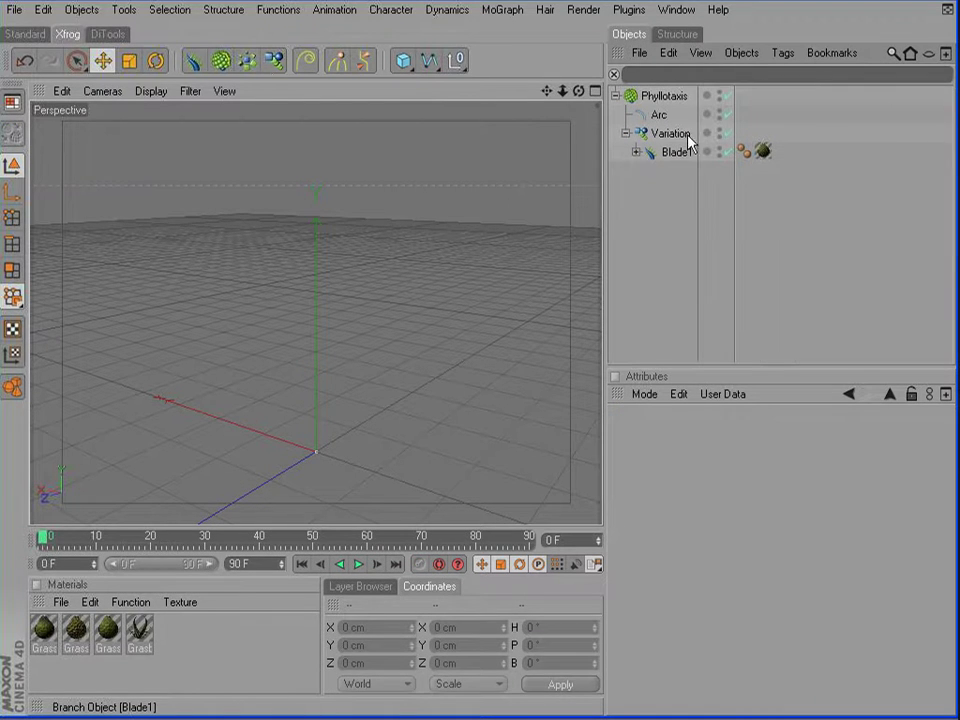
pyautogui.click(728, 96)
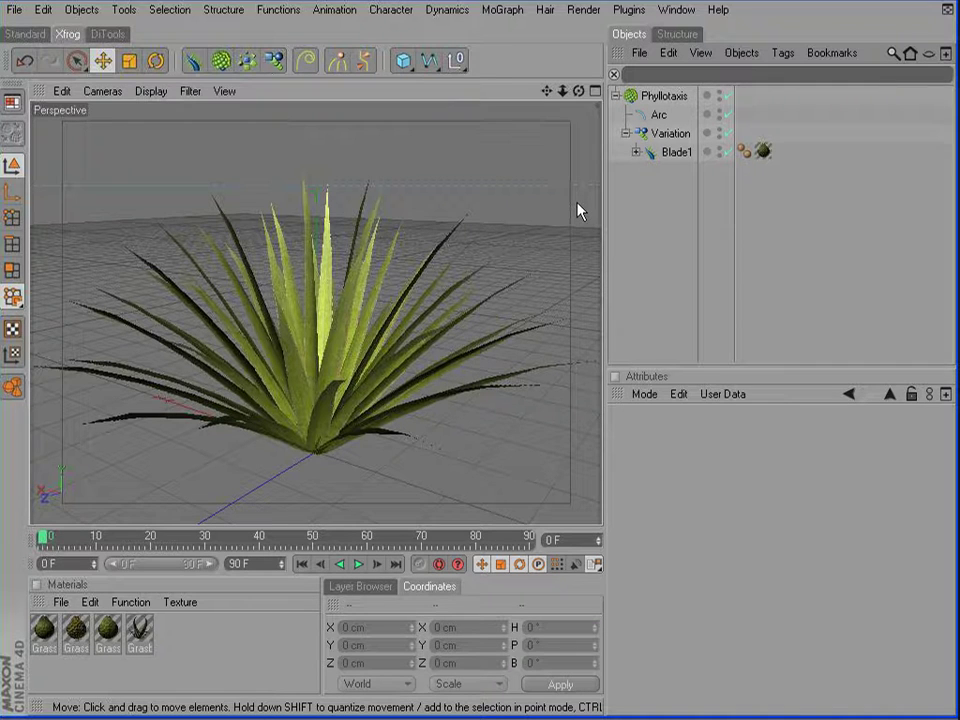
# - Duplicate the Blade1 Branch object inside the Variation object and rename the copy Blade2
pyautogui.click(675, 155)
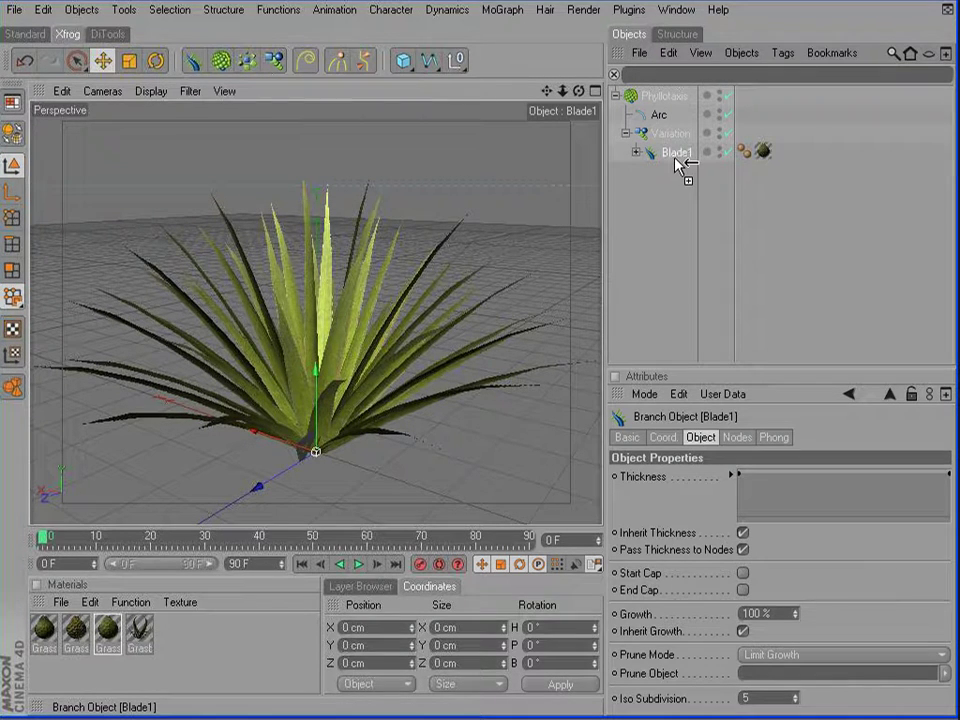
pyautogui.keyDown('ctrl'); pyautogui.moveTo(676, 163); pyautogui.dragTo(676, 166); pyautogui.keyUp('ctrl')
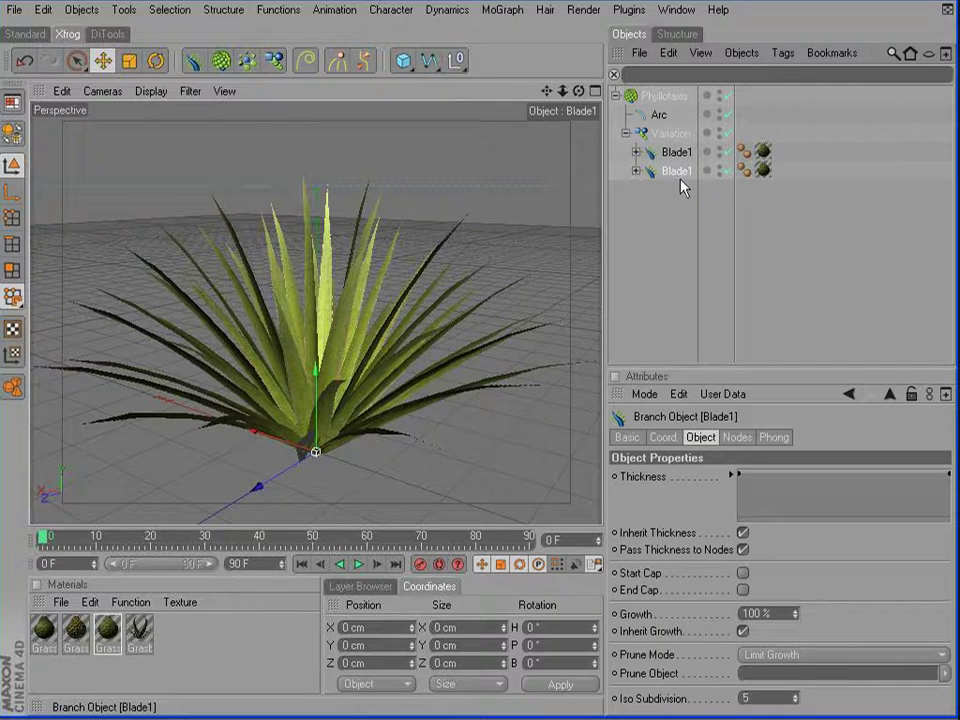
pyautogui.doubleClick(690, 171)
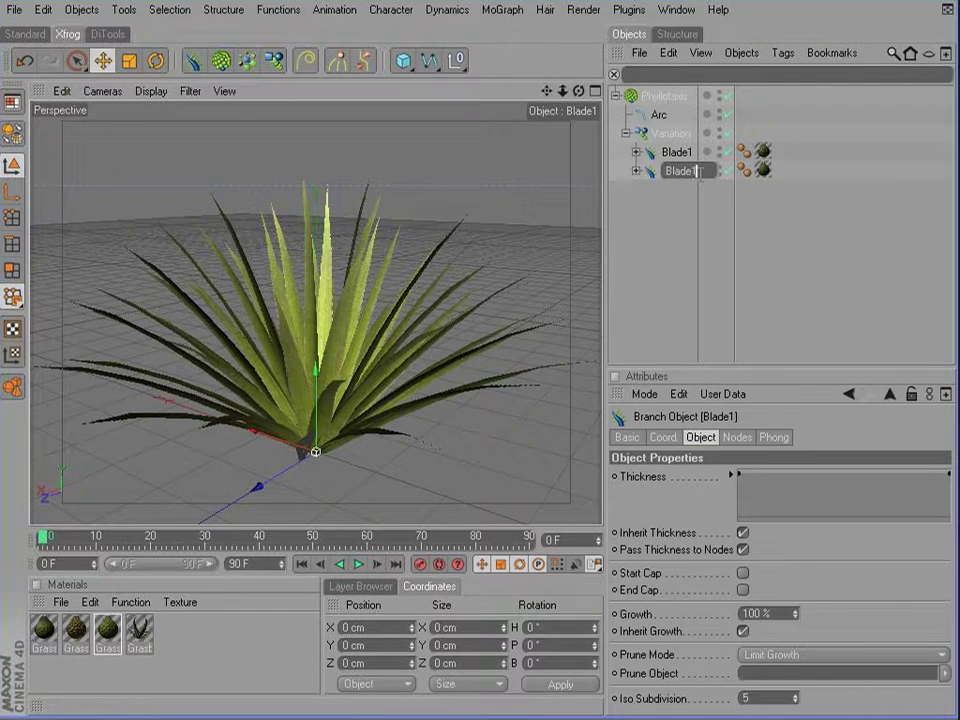
pyautogui.write('2')
pyautogui.press('Return')
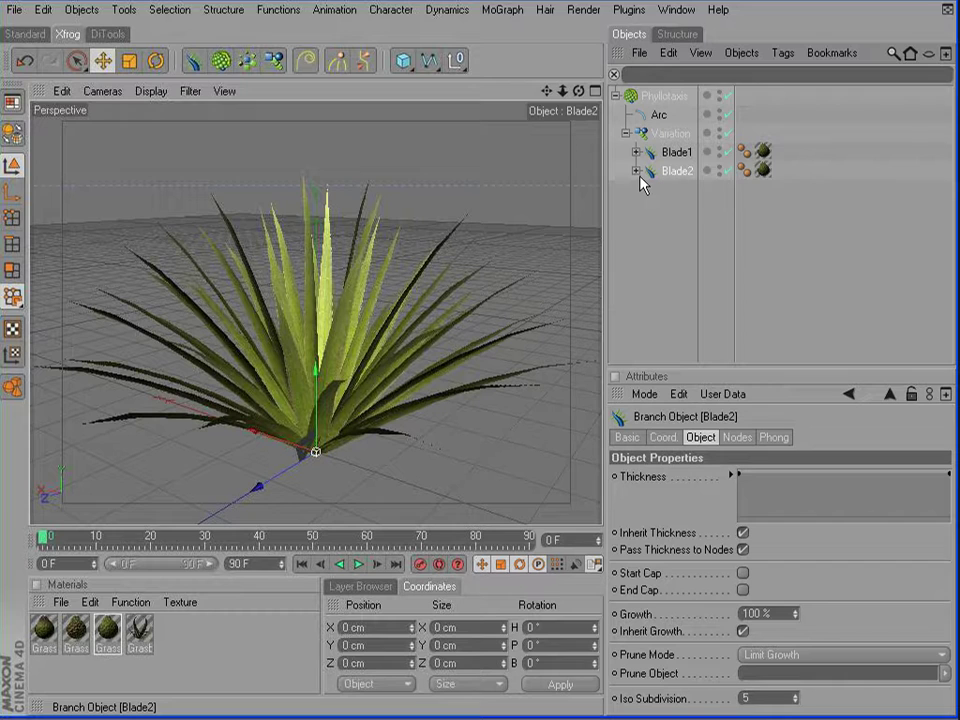
# - Rename Blade2's children Blade2_profile, Blade2_path and Blade2_Tropism, and raise both ends of the tropism's intensity curve to bend these blades more
pyautogui.click(636, 171)
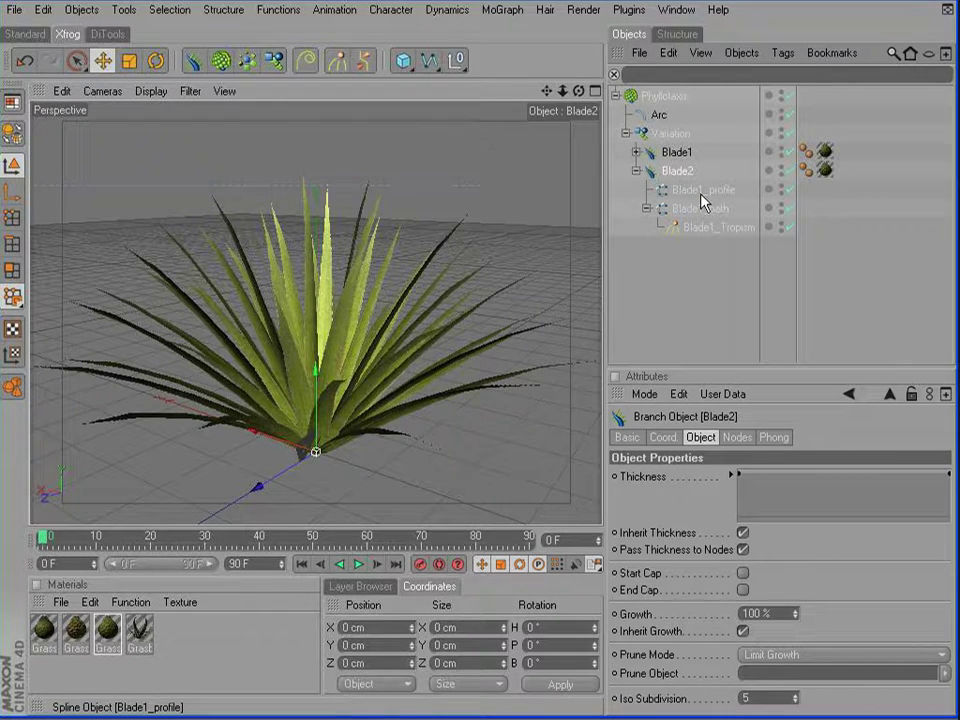
pyautogui.click(712, 227)
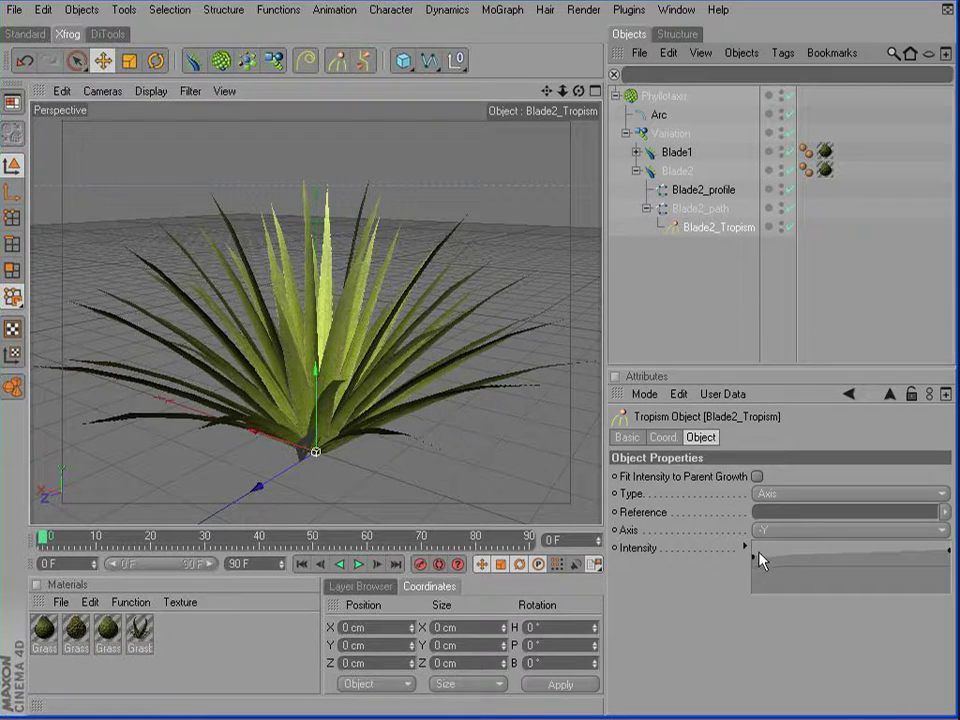
pyautogui.moveTo(755, 557); pyautogui.dragTo(943, 553)
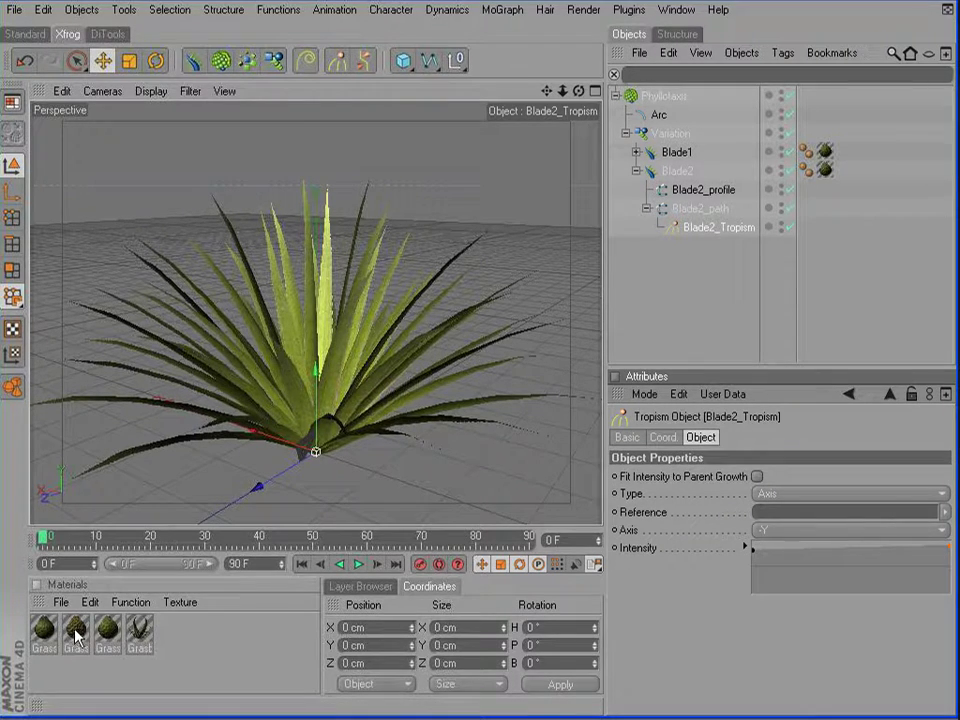
# - Replace Blade2's texture with the Grassblade2 material and refresh the Phyllotaxis object by toggling its enabled state
pyautogui.moveTo(78, 636); pyautogui.dragTo(826, 172)
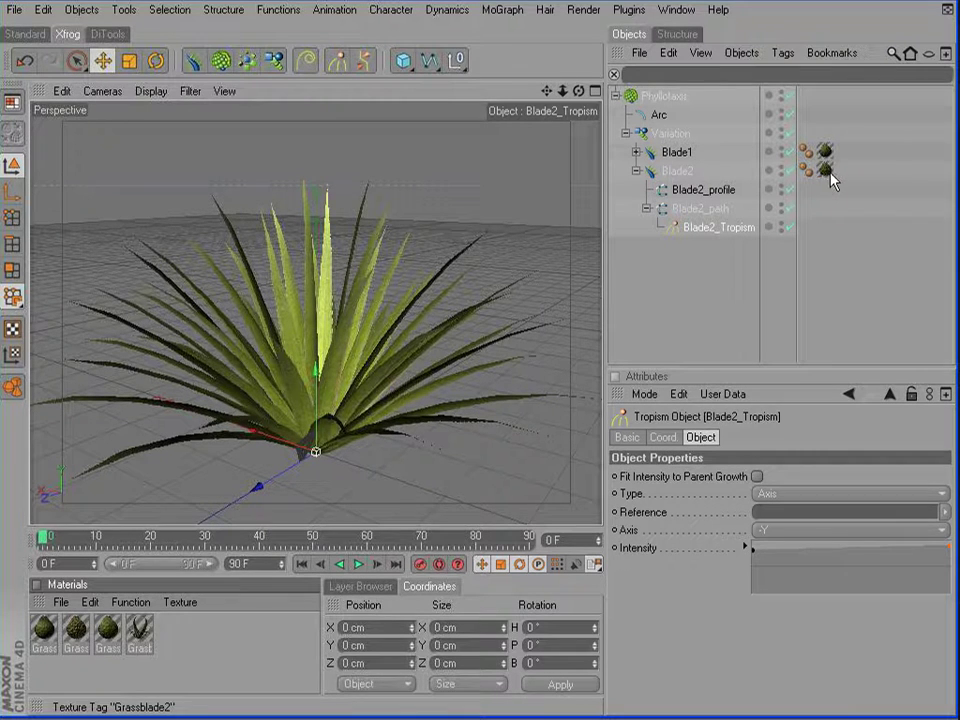
pyautogui.click(792, 97)
pyautogui.click(792, 97)
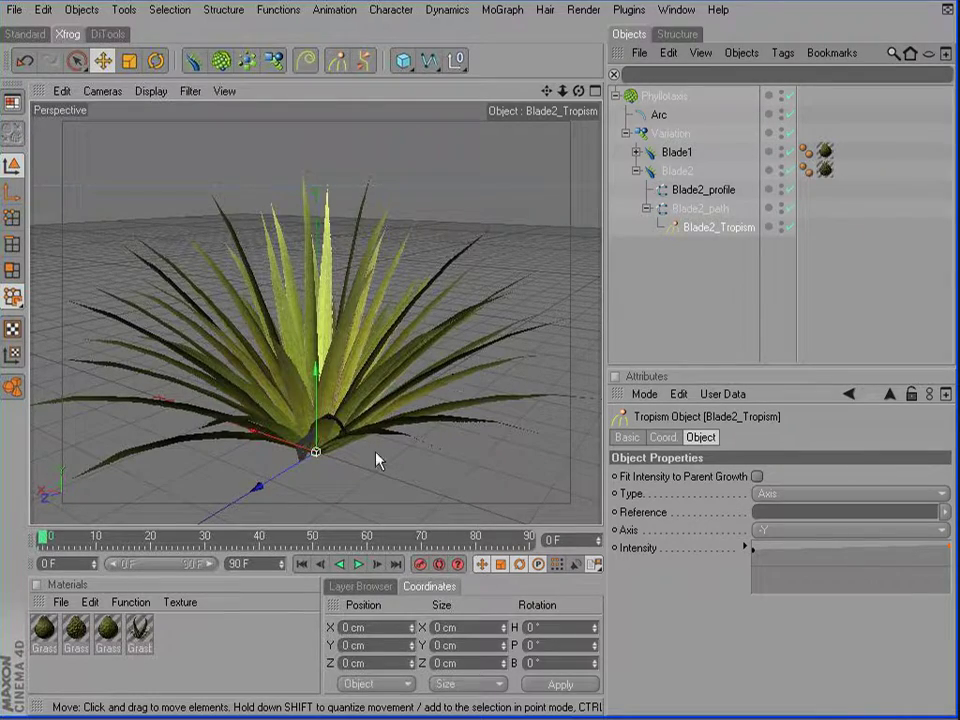
# - Set the Y size of the Blade2_profile spline to 20 cm to fold the blade more deeply
pyautogui.keyDown('alt'); pyautogui.moveTo(378, 460); pyautogui.dragTo(272, 304); pyautogui.keyUp('alt')
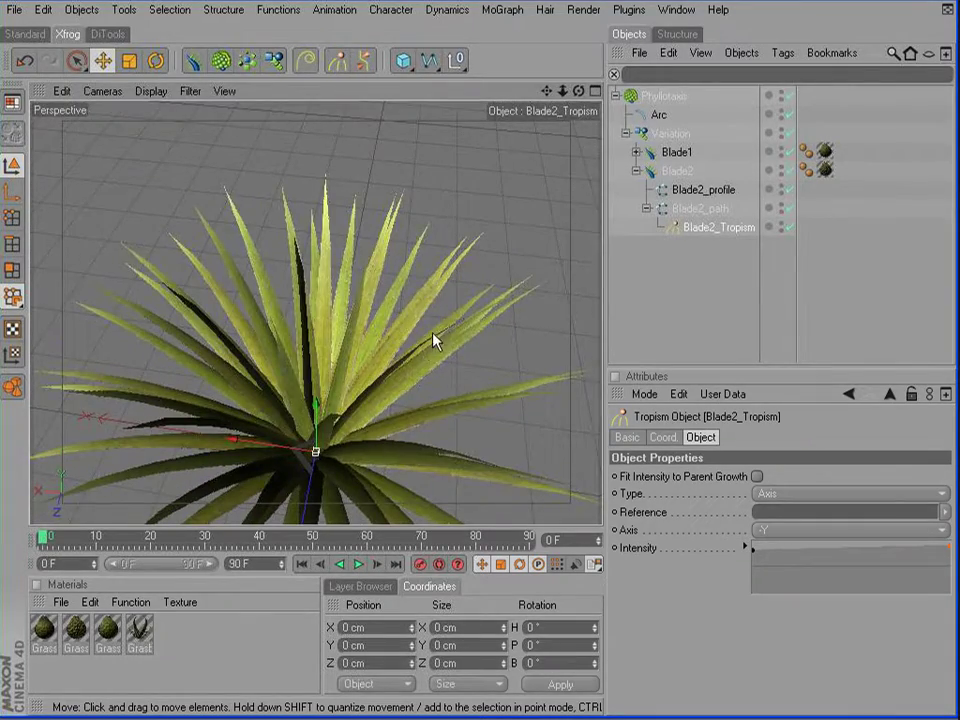
pyautogui.moveTo(433, 340)
pyautogui.keyDown('alt'); pyautogui.mouseDown()
pyautogui.moveTo(412, 322)
pyautogui.moveTo(428, 339)
pyautogui.moveTo(438, 328)
pyautogui.mouseUp(); pyautogui.keyUp('alt')
pyautogui.keyDown('alt'); pyautogui.moveTo(438, 328); pyautogui.dragTo(500, 328, button='right'); pyautogui.keyUp('alt')
pyautogui.keyDown('alt'); pyautogui.moveTo(438, 328); pyautogui.dragTo(401, 360); pyautogui.keyUp('alt')
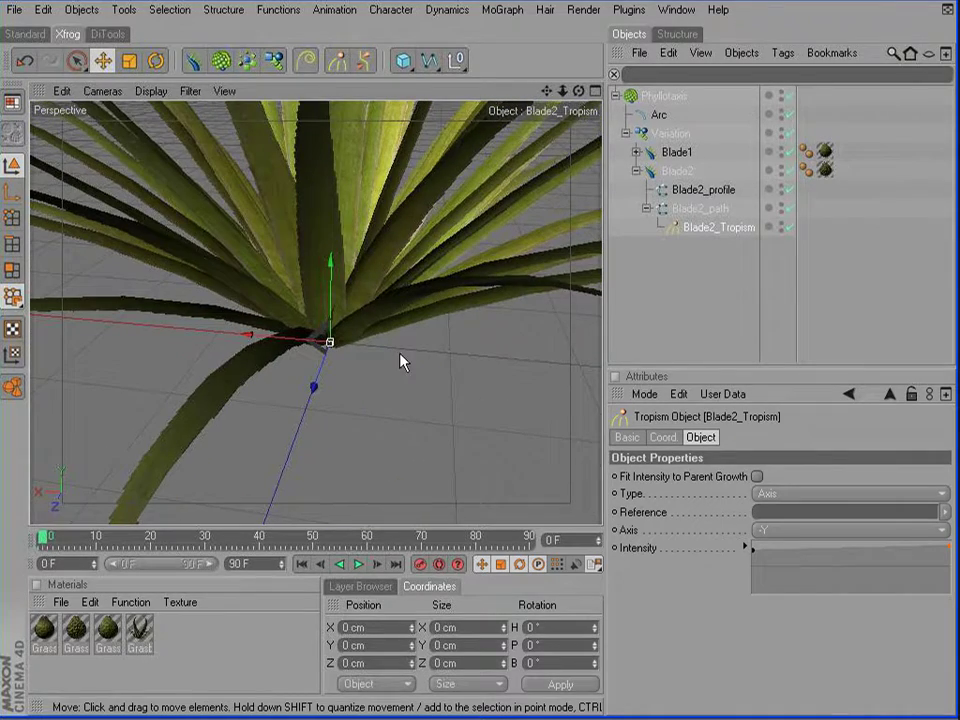
pyautogui.click(692, 190)
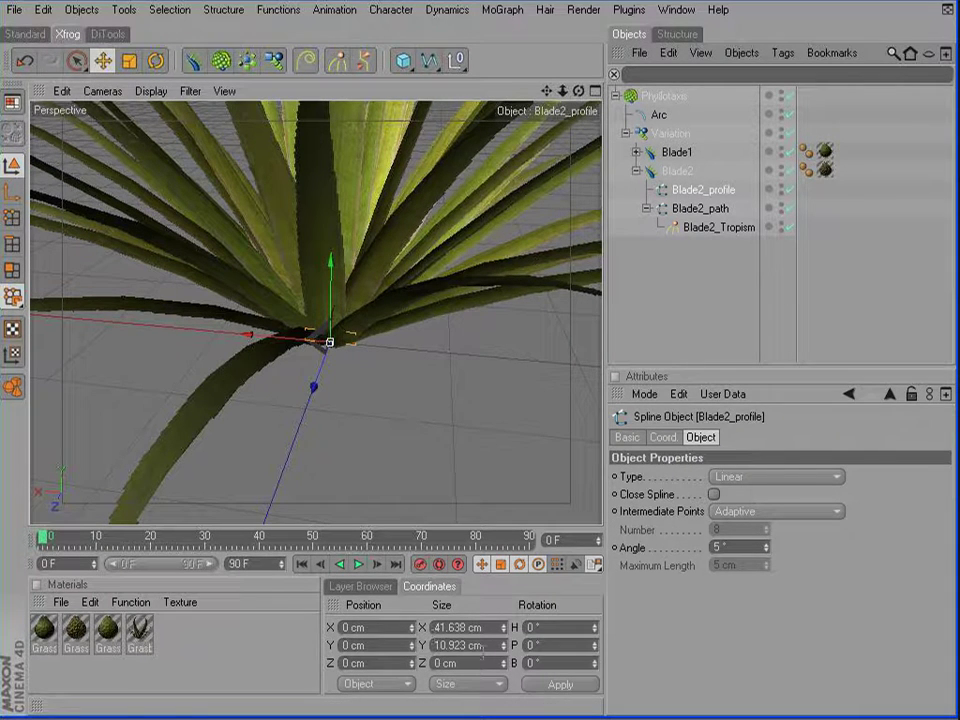
pyautogui.doubleClick(488, 646)
pyautogui.write('20')
pyautogui.press('Return')
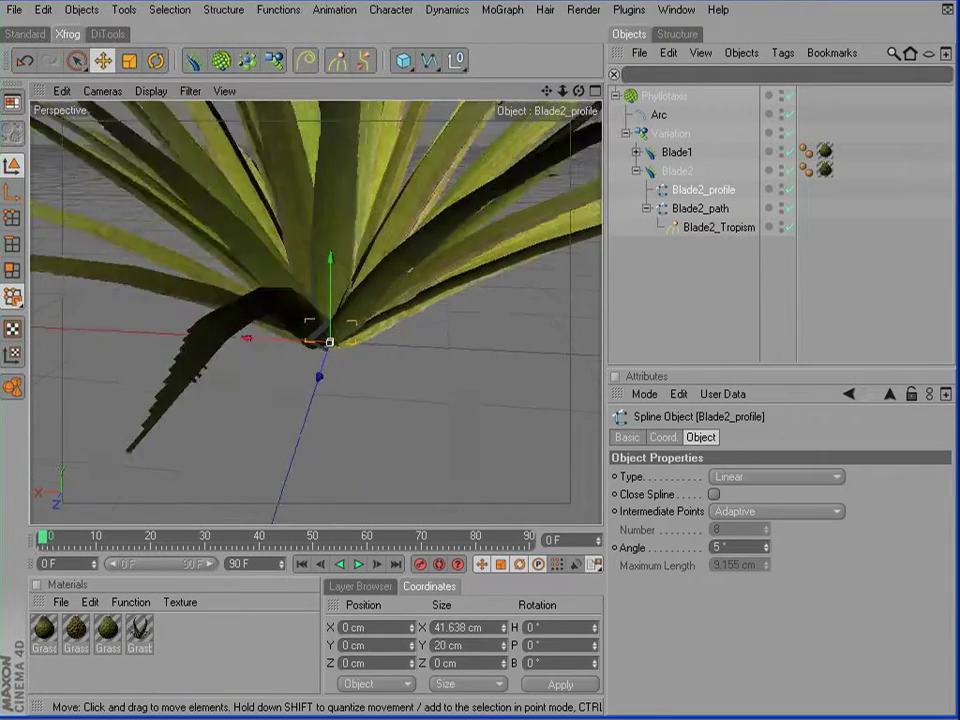
# - Set the Y size of the Blade2_profile spline to 18 cm
pyautogui.moveTo(316, 312)
pyautogui.keyDown('alt'); pyautogui.mouseDown()
pyautogui.moveTo(346, 312)
pyautogui.moveTo(280, 305)
pyautogui.moveTo(318, 308)
pyautogui.mouseUp(); pyautogui.keyUp('alt')
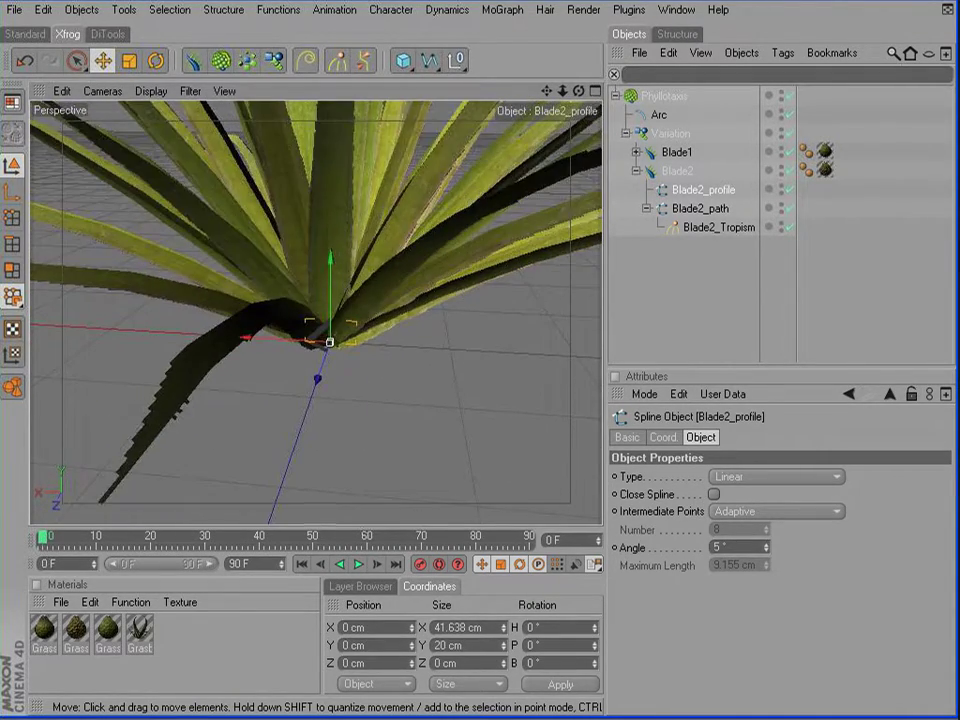
pyautogui.doubleClick(435, 645)
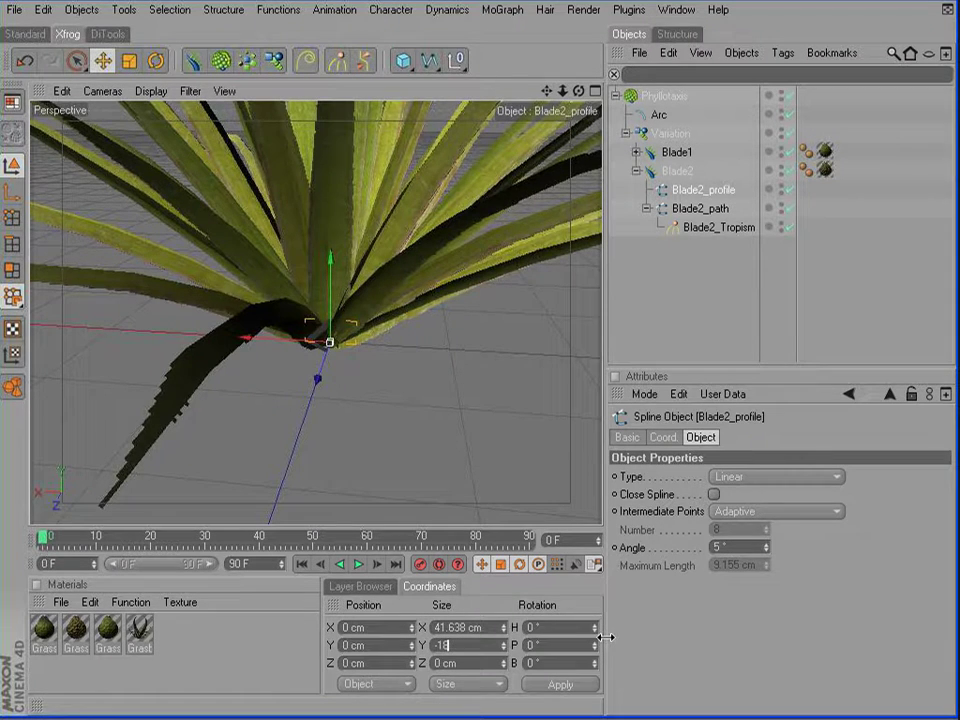
pyautogui.write('18')
pyautogui.press('Return')
pyautogui.keyDown('alt'); pyautogui.moveTo(354, 409); pyautogui.dragTo(416, 383); pyautogui.keyUp('alt')
pyautogui.keyDown('alt'); pyautogui.moveTo(416, 383); pyautogui.dragTo(424, 369, button='right'); pyautogui.keyUp('alt')
pyautogui.moveTo(424, 369)
pyautogui.keyDown('alt'); pyautogui.mouseDown()
pyautogui.moveTo(424, 420)
pyautogui.moveTo(440, 384)
pyautogui.moveTo(484, 382)
pyautogui.moveTo(418, 382)
pyautogui.mouseUp(); pyautogui.keyUp('alt')
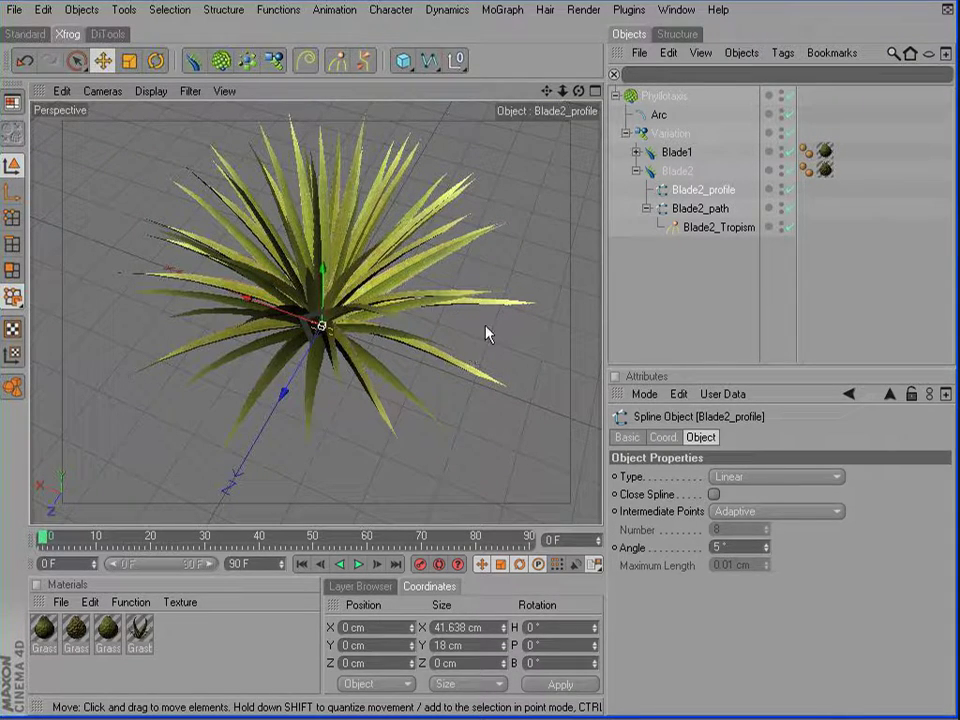
pyautogui.keyDown('alt'); pyautogui.moveTo(521, 240); pyautogui.dragTo(516, 214); pyautogui.keyUp('alt')
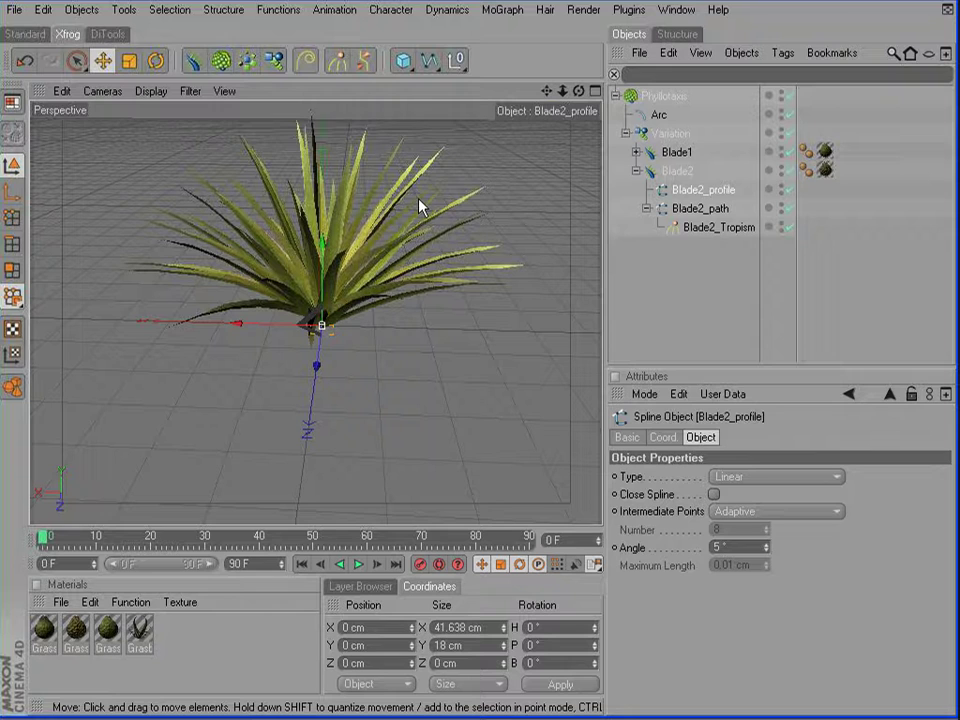
# - Add a Curvature object and rename it Blade2_path
pyautogui.click(684, 209)
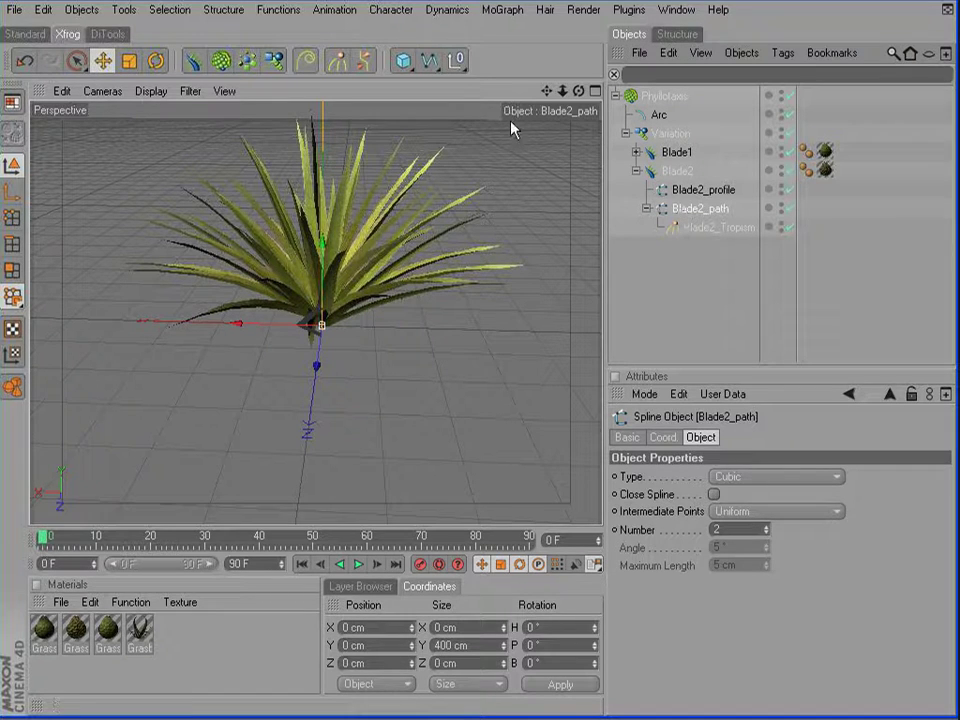
pyautogui.click(308, 61)
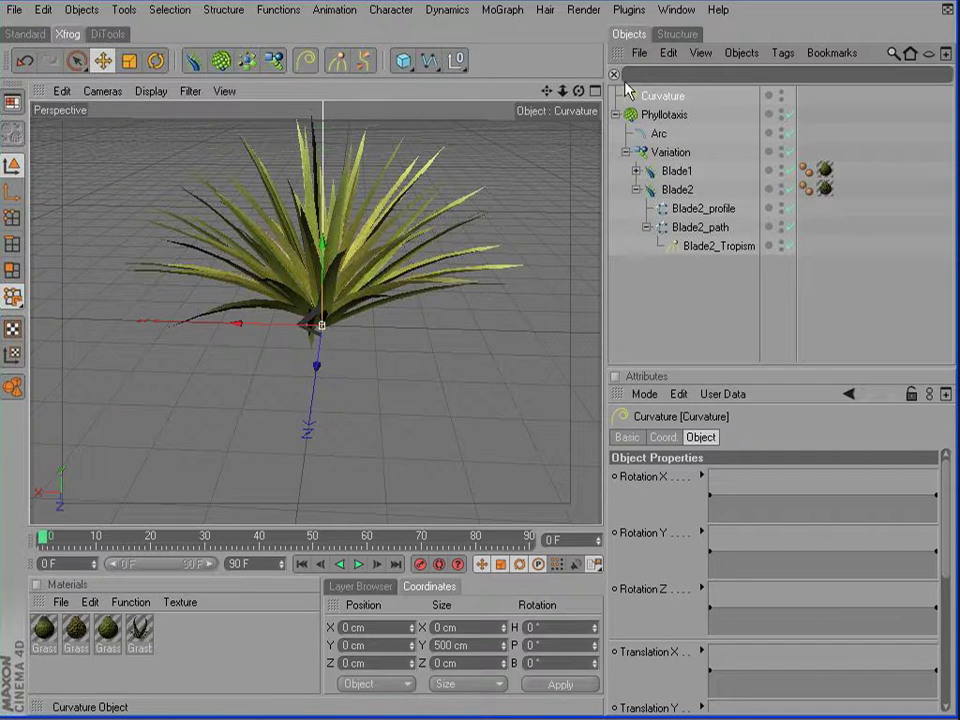
pyautogui.doubleClick(663, 97)
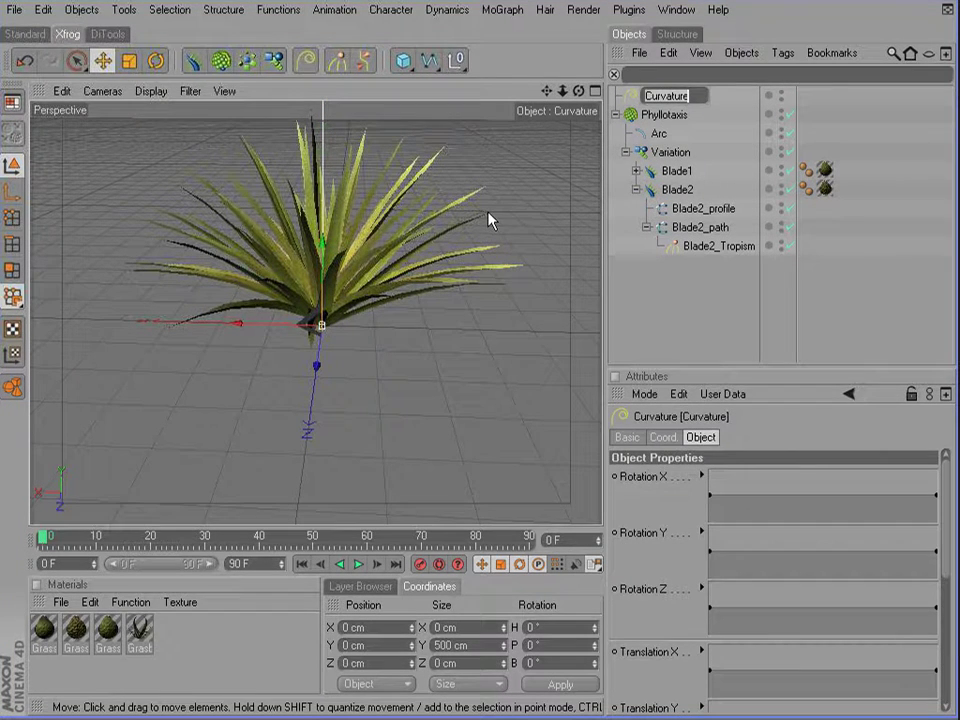
pyautogui.write('Blade2_path')
pyautogui.press('Return')
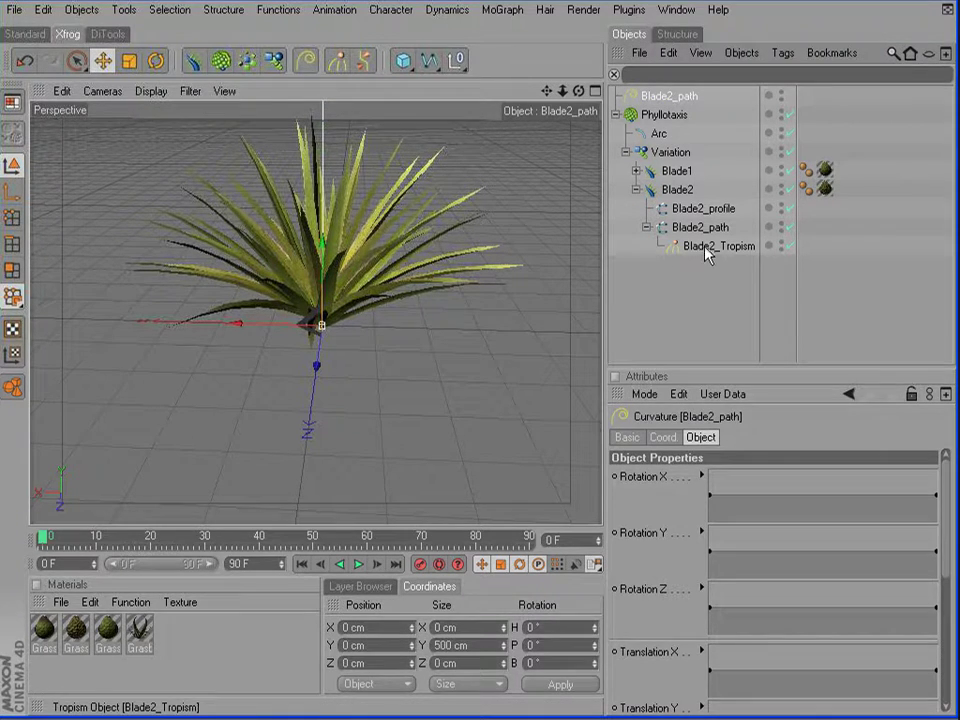
# - Replace the Blade2_path spline in Blade2 with the Curvature object of the same name, keeping Blade2_Tropism as its child
pyautogui.moveTo(707, 250); pyautogui.dragTo(730, 172)
pyautogui.click(616, 96)
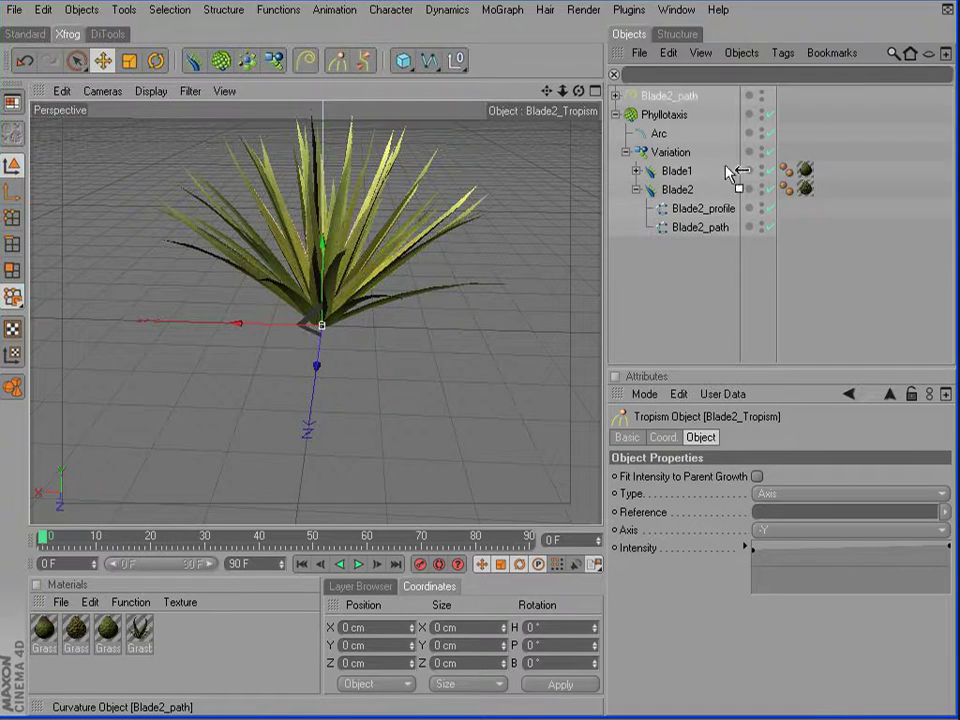
pyautogui.moveTo(711, 220); pyautogui.dragTo(707, 225)
pyautogui.click(707, 230)
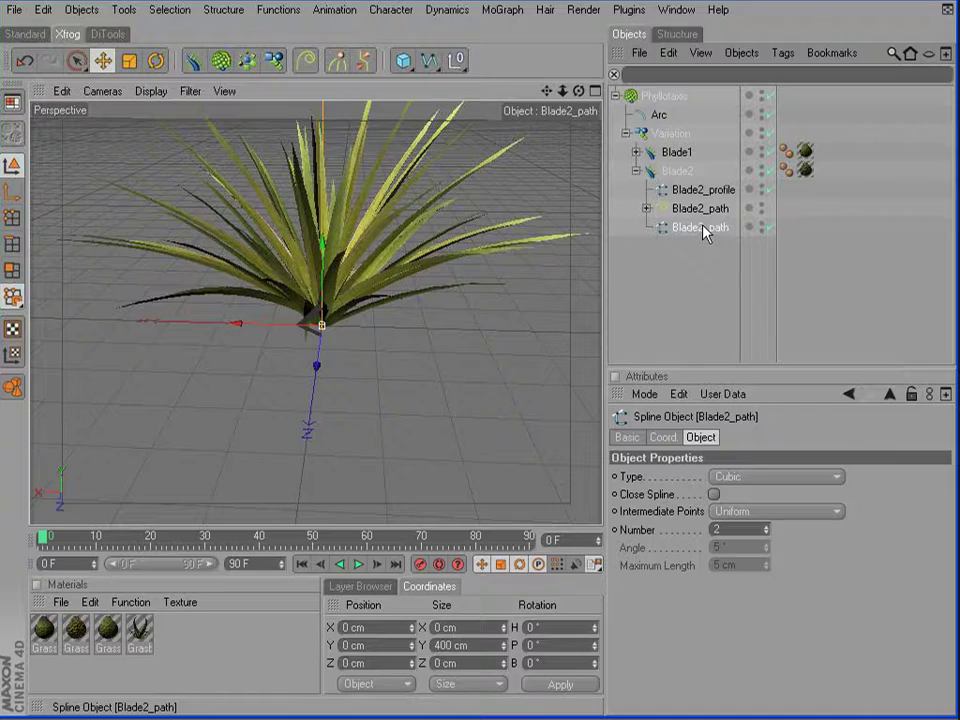
pyautogui.press('Delete')
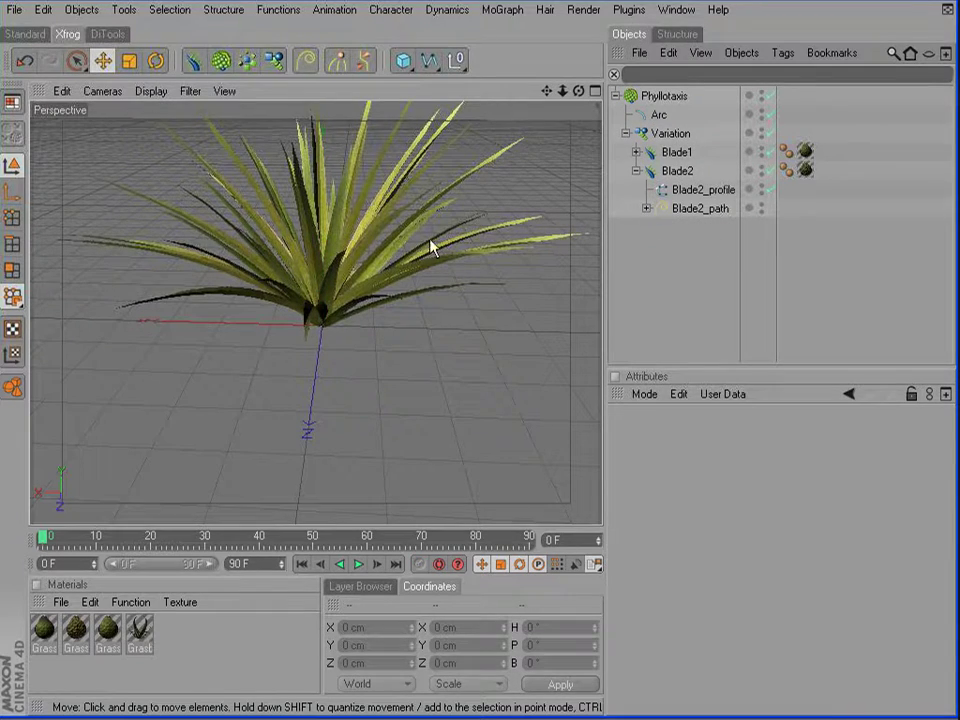
# - Set the Rotation X function of the Blade2_path Curvature object to noise(u*50+i*5+50)*x
pyautogui.moveTo(432, 247)
pyautogui.keyDown('alt'); pyautogui.mouseDown()
pyautogui.moveTo(480, 235)
pyautogui.moveTo(448, 240)
pyautogui.mouseUp(); pyautogui.keyUp('alt')
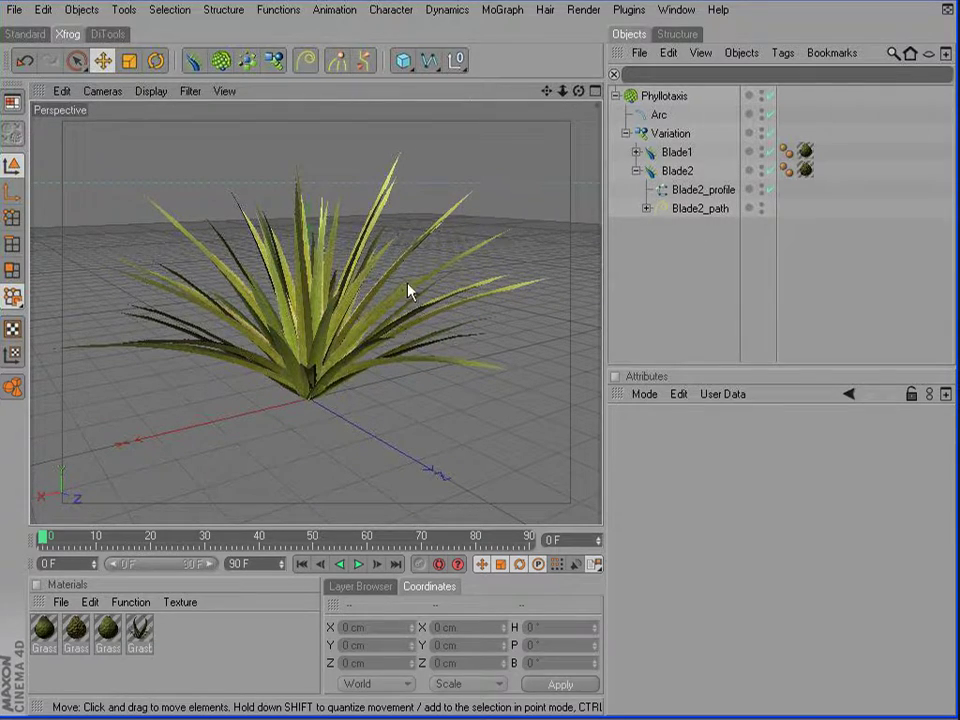
pyautogui.keyDown('alt'); pyautogui.moveTo(396, 305); pyautogui.dragTo(335, 310); pyautogui.keyUp('alt')
pyautogui.keyDown('alt'); pyautogui.moveTo(470, 300); pyautogui.dragTo(455, 320); pyautogui.keyUp('alt')
pyautogui.click(686, 210)
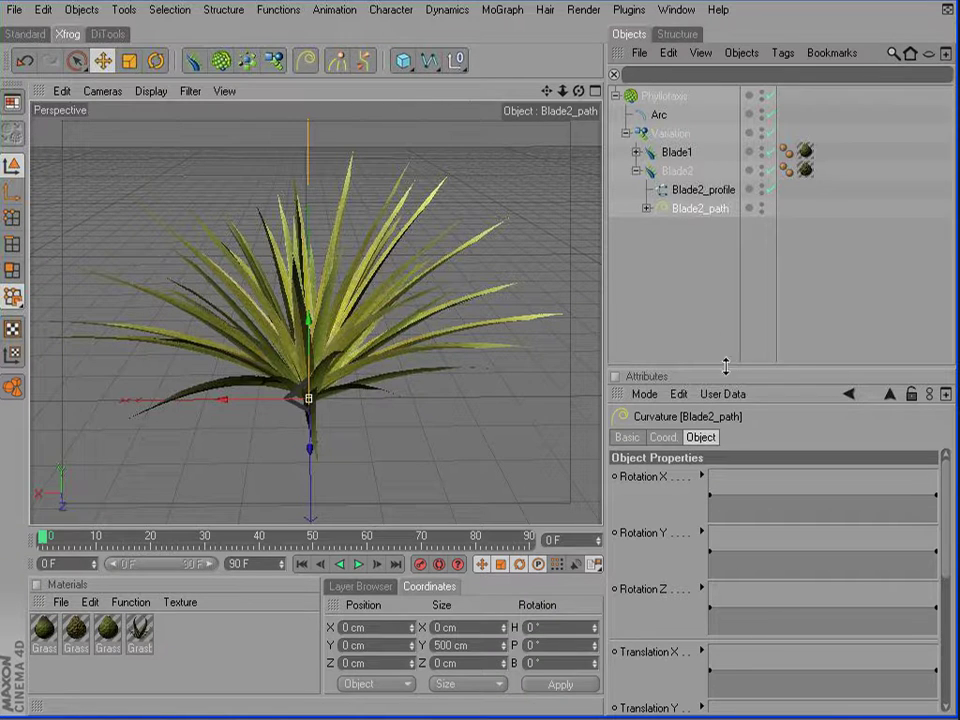
pyautogui.moveTo(730, 367); pyautogui.dragTo(731, 257)
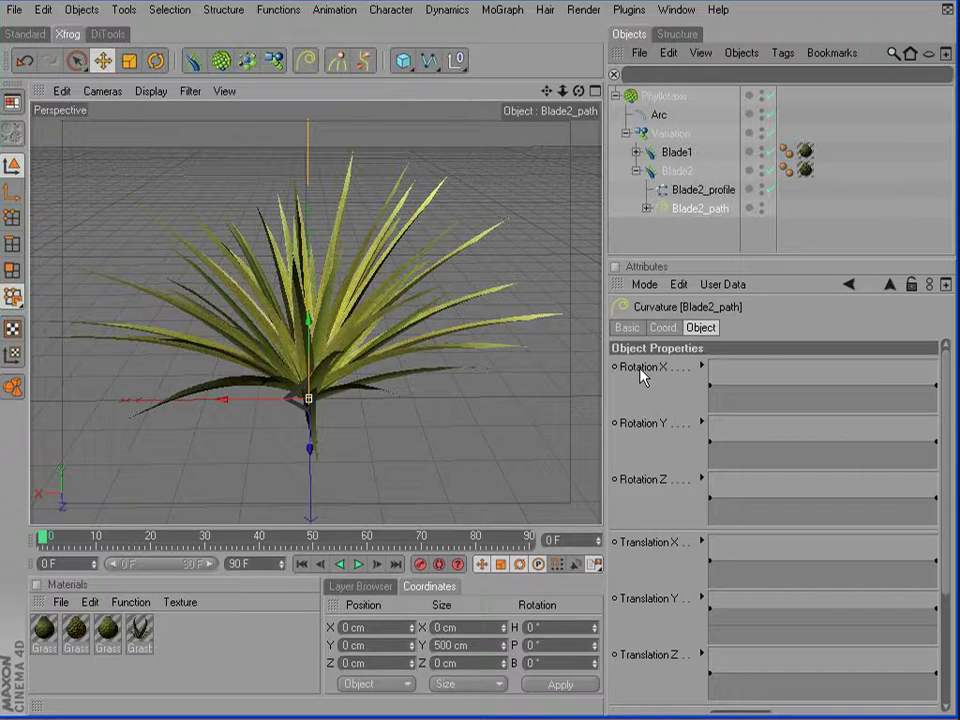
pyautogui.click(702, 367)
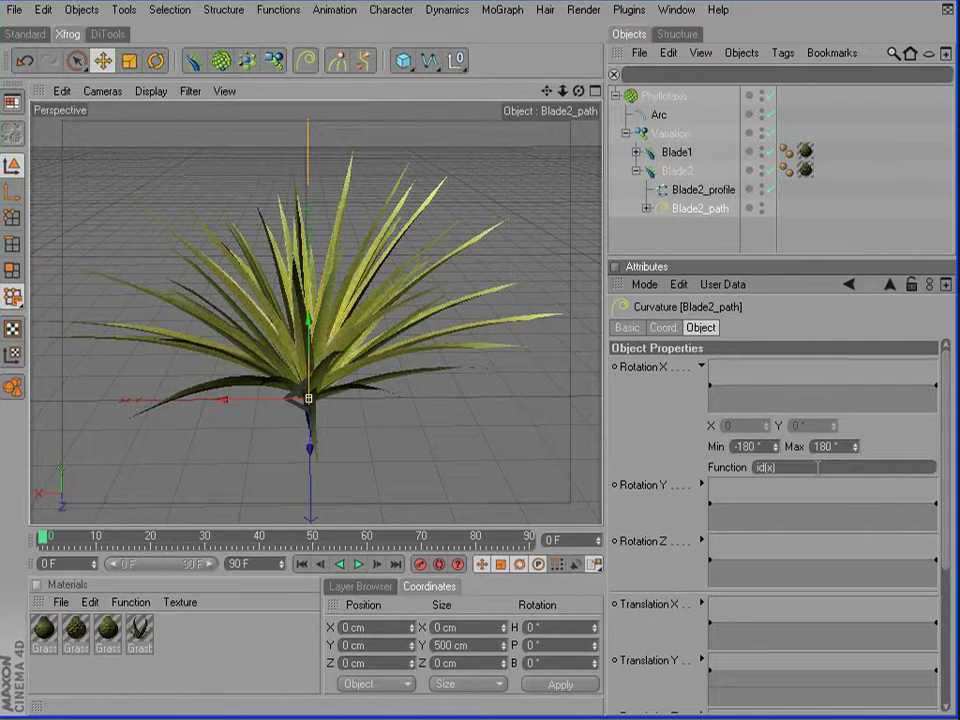
pyautogui.moveTo(818, 467); pyautogui.dragTo(641, 467)
pyautogui.write('noise')
pyautogui.write('(')
pyautogui.write('(u')
pyautogui.write(',')
pyautogui.write('50')
pyautogui.write('+')
pyautogui.write('i')
pyautogui.write('*5')
pyautogui.write('+')
pyautogui.write('50')
pyautogui.write(')')
pyautogui.write('*')
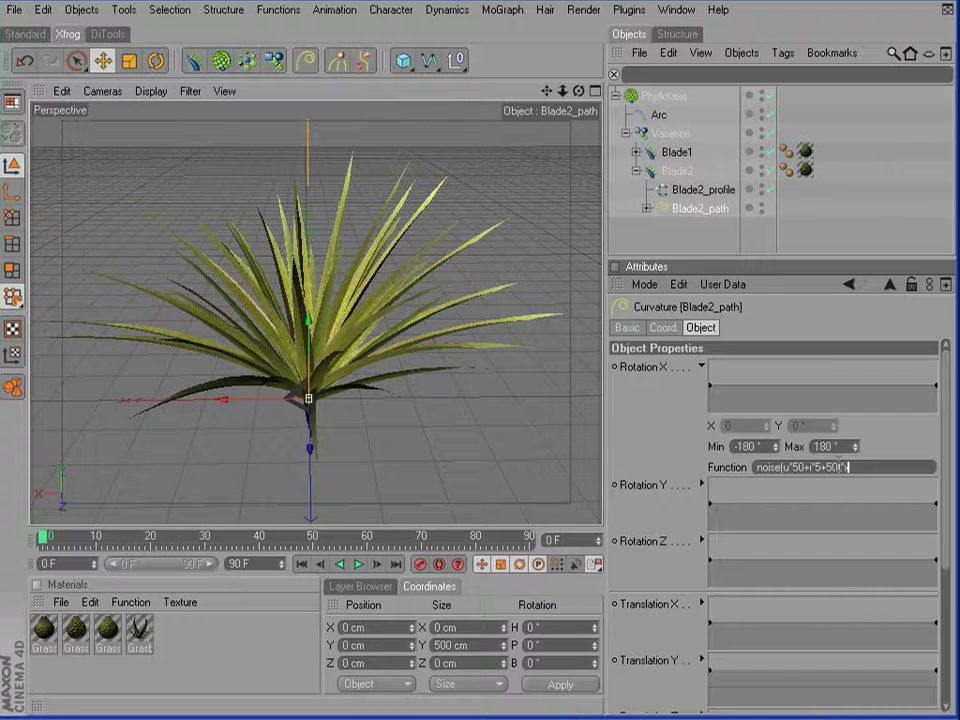
pyautogui.write('x')
# - Raise both ends of the Blade2_path Rotation X curve, the start slightly and the far end to about 128.571°
pyautogui.moveTo(711, 388); pyautogui.dragTo(711, 381)
pyautogui.moveTo(934, 388); pyautogui.dragTo(935, 367)
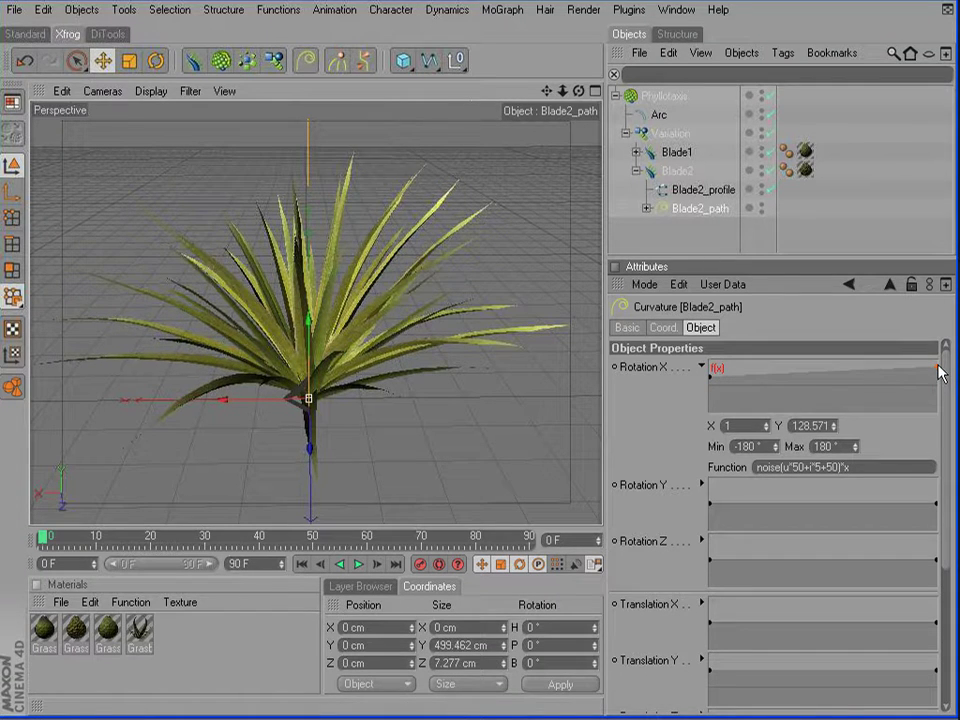
# - Disable the Blade1 object and reduce the Phyllotaxis Number to 12 to leave only a few Blade2 copies
pyautogui.click(769, 153)
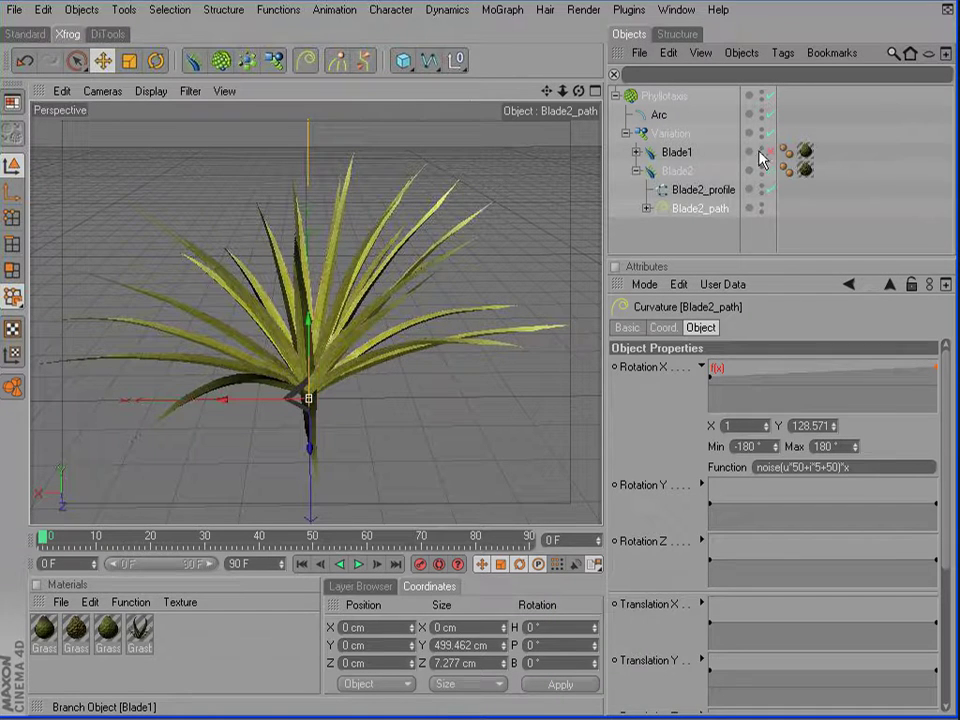
pyautogui.click(662, 96)
pyautogui.moveTo(784, 371); pyautogui.dragTo(746, 371)
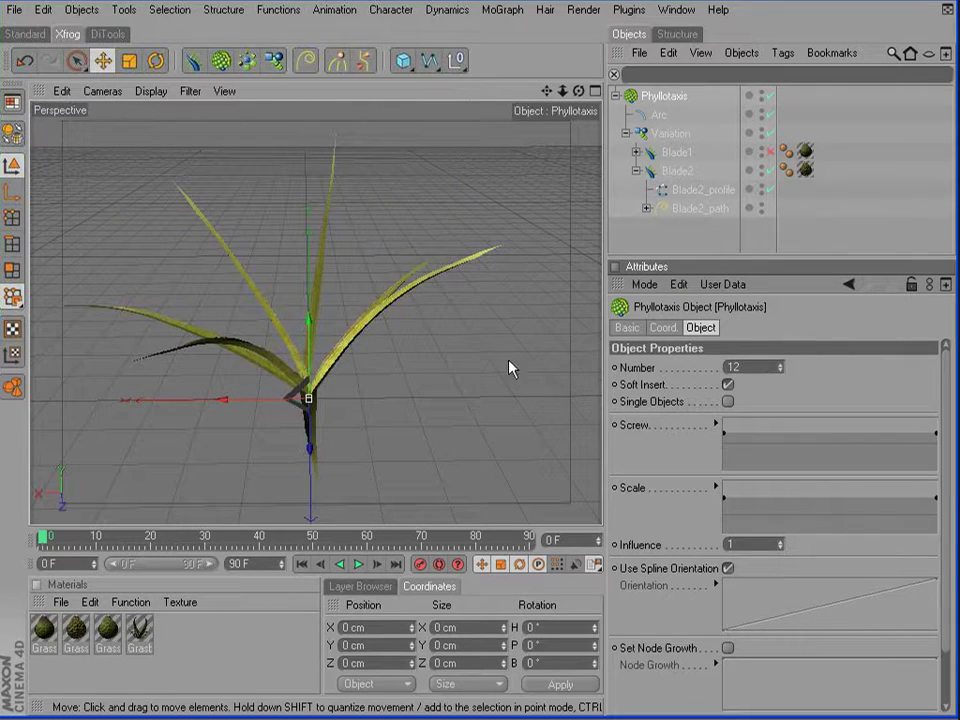
pyautogui.keyDown('alt'); pyautogui.moveTo(467, 362); pyautogui.dragTo(330, 292); pyautogui.keyUp('alt')
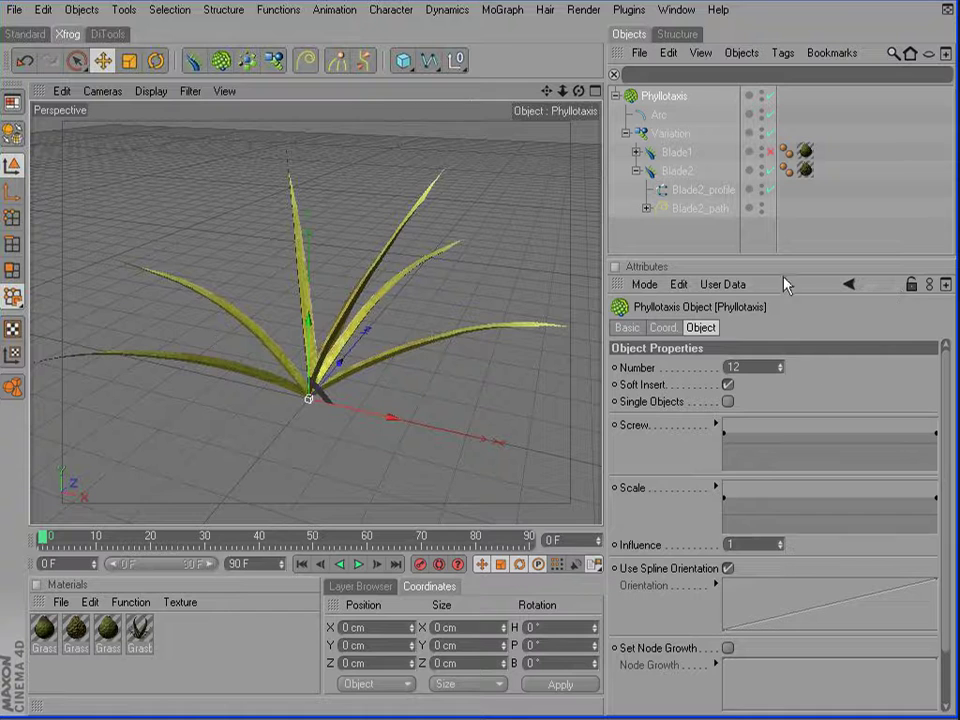
# - Raise both ends of the Blade2_path Rotation X curve, the start to about 141.43° and the far end to about 250.71°
pyautogui.click(700, 211)
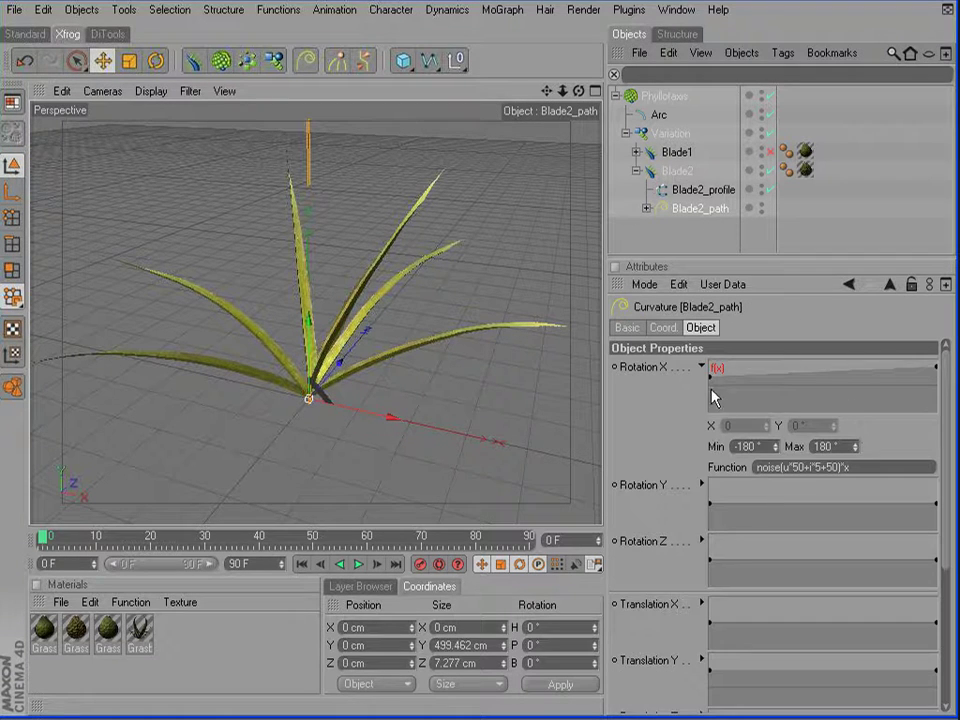
pyautogui.moveTo(713, 385); pyautogui.dragTo(716, 368)
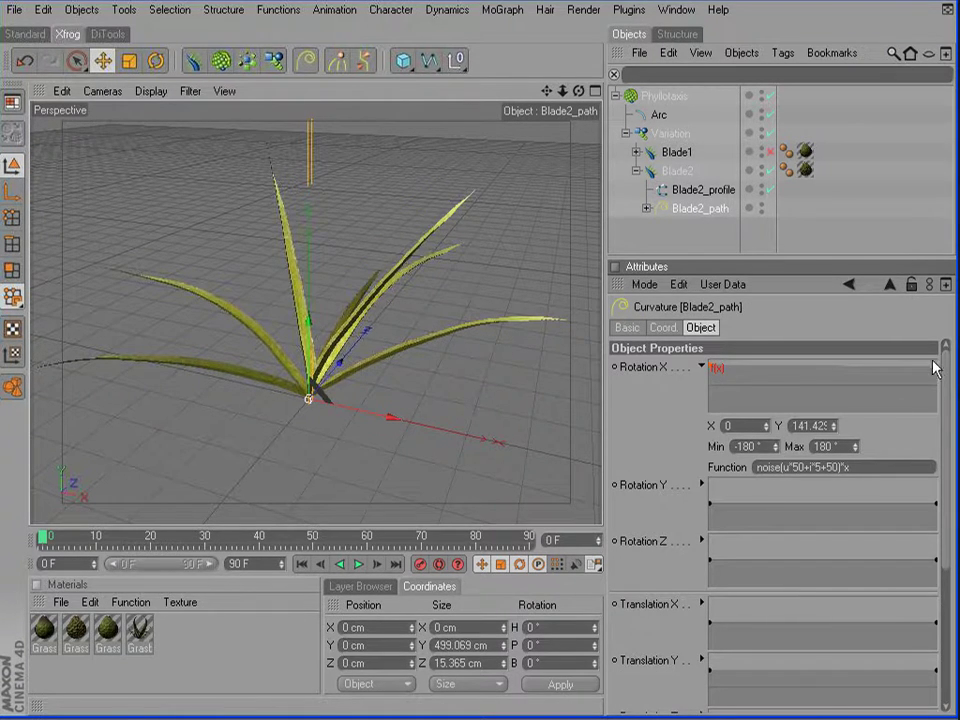
pyautogui.moveTo(933, 369); pyautogui.dragTo(936, 335)
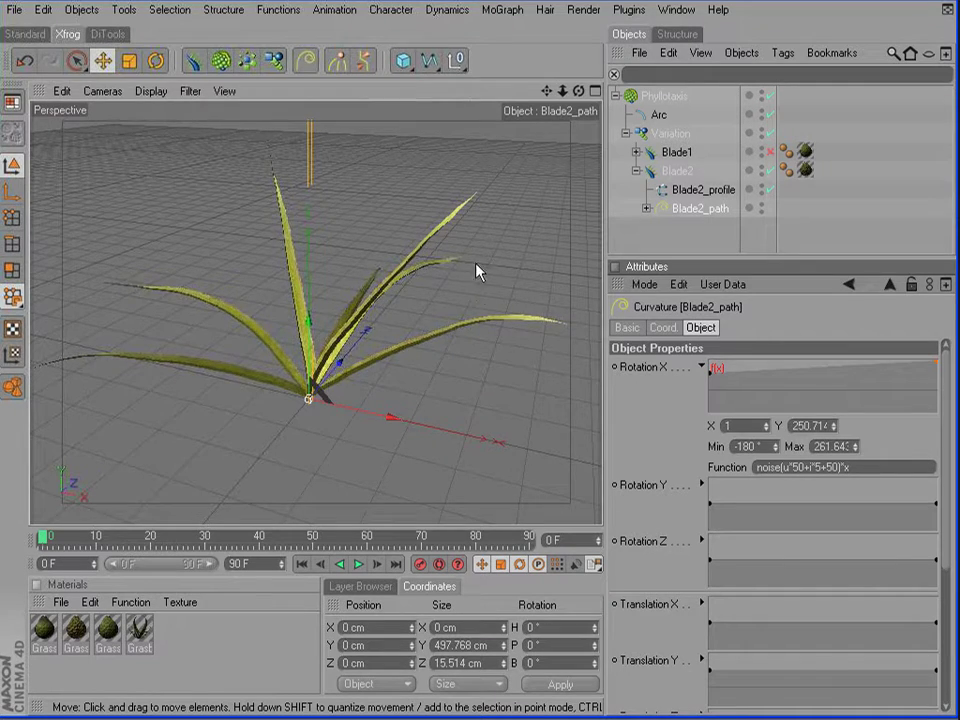
pyautogui.keyDown('alt'); pyautogui.moveTo(476, 264); pyautogui.dragTo(318, 313); pyautogui.keyUp('alt')
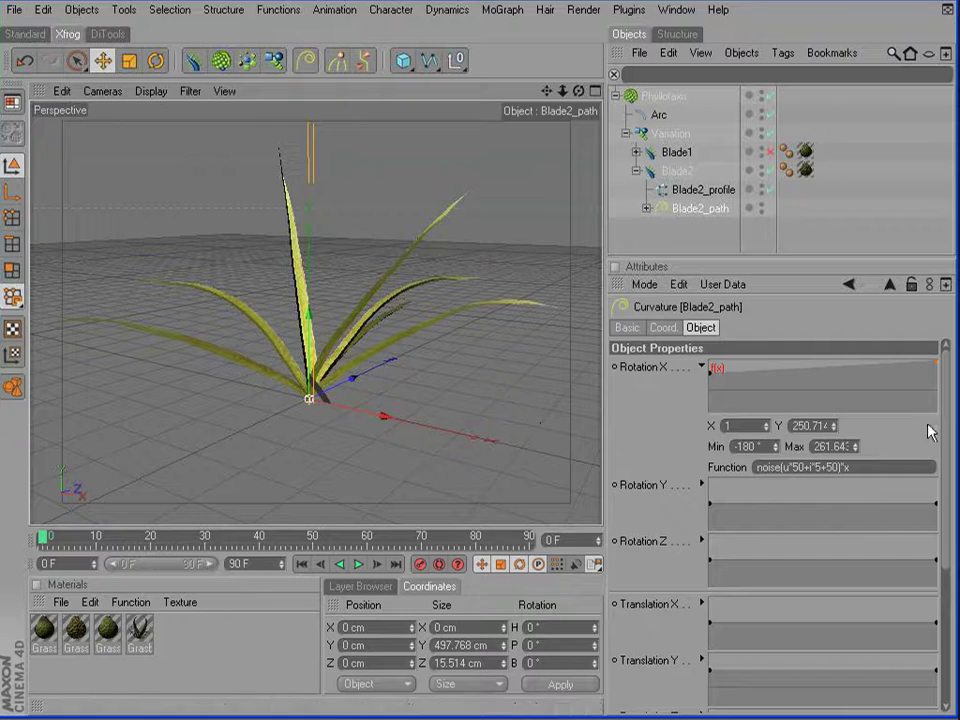
# - Reduce the Segments of the Blade2_path Curvature object to 8
pyautogui.moveTo(945, 508); pyautogui.dragTo(953, 680)
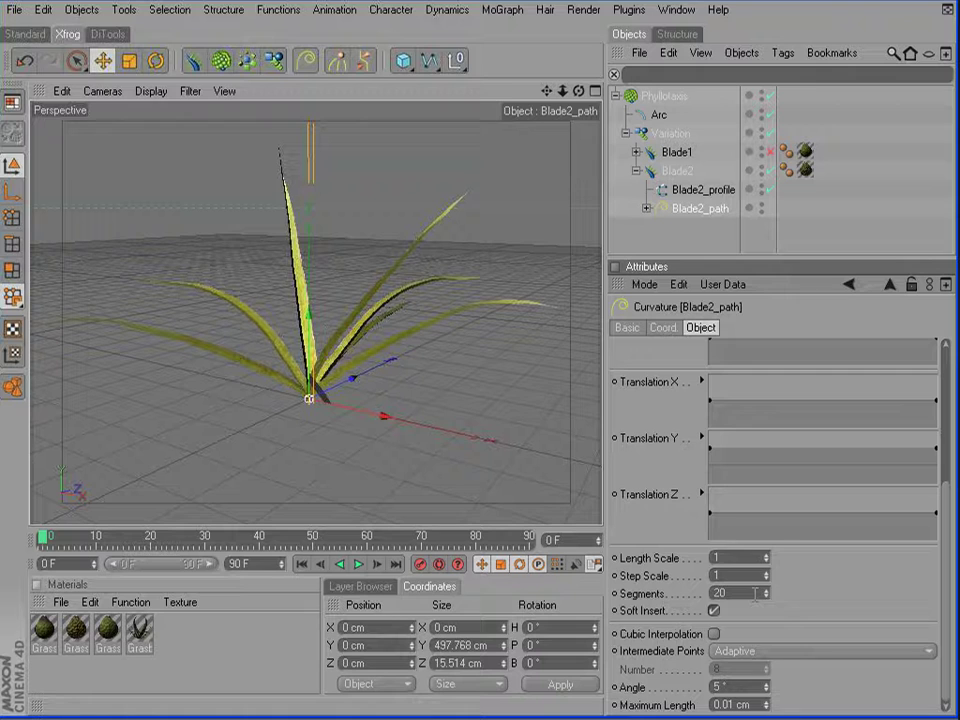
pyautogui.moveTo(766, 594); pyautogui.dragTo(766, 607)
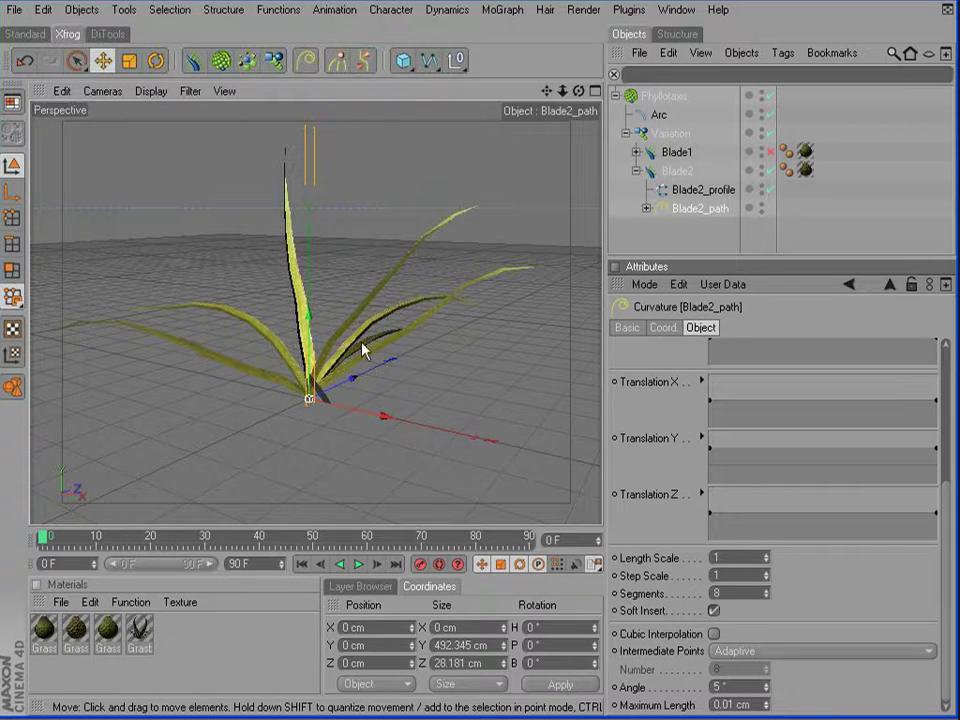
pyautogui.keyDown('alt'); pyautogui.moveTo(436, 414); pyautogui.dragTo(545, 480); pyautogui.keyUp('alt')
pyautogui.keyDown('alt'); pyautogui.moveTo(240, 406); pyautogui.dragTo(168, 382); pyautogui.keyUp('alt')
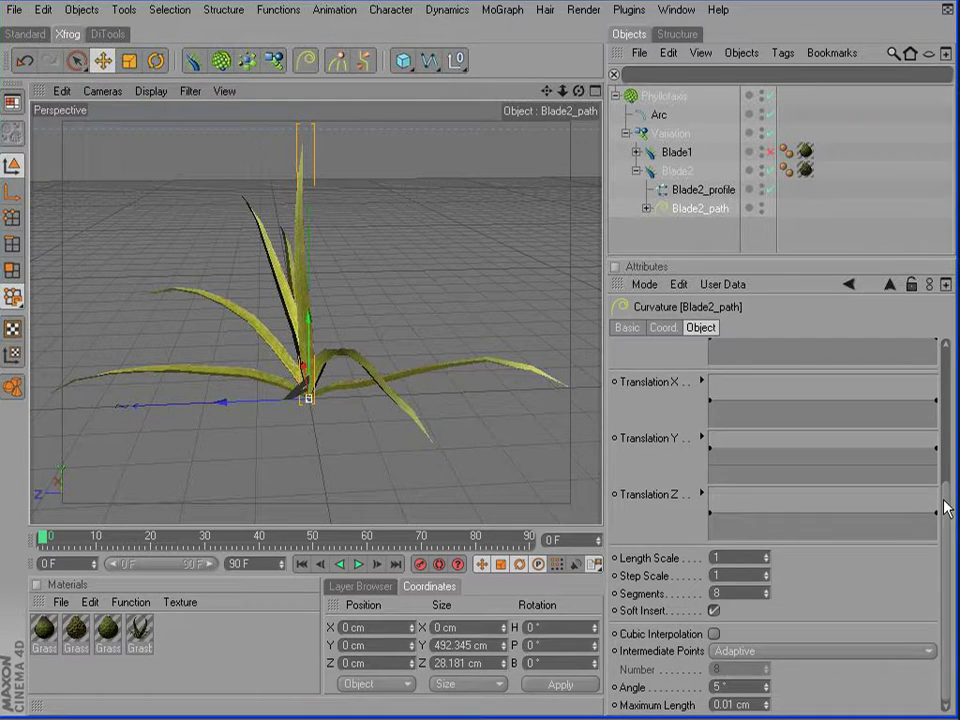
# - Copy the Rotation X curve of Blade2_path, including its function, into Rotation Z
pyautogui.moveTo(945, 506); pyautogui.dragTo(938, 360)
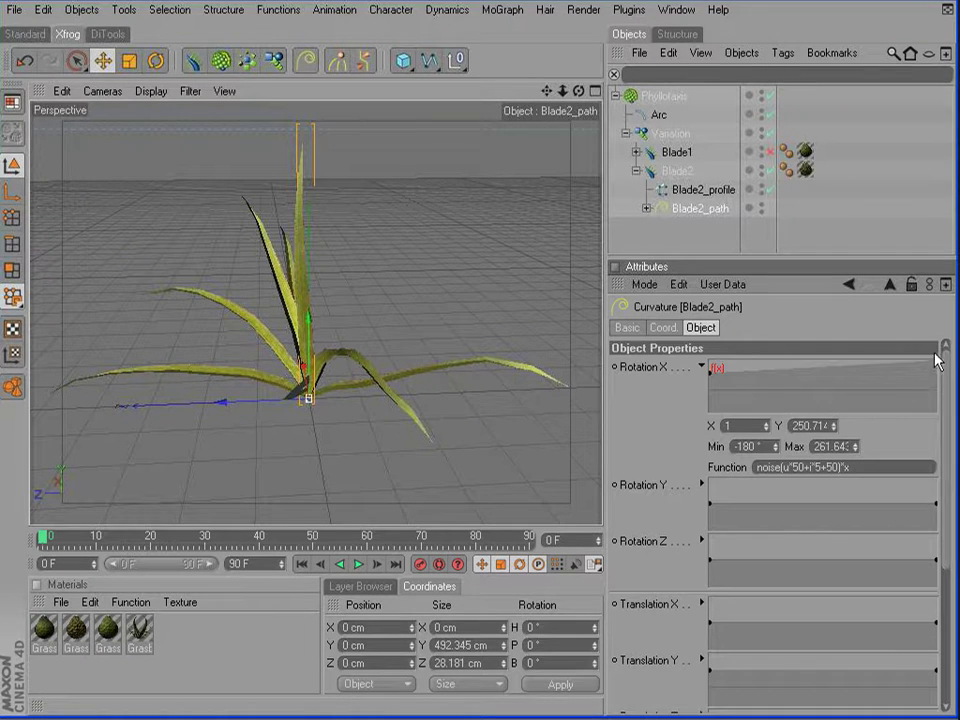
pyautogui.rightClick(651, 369)
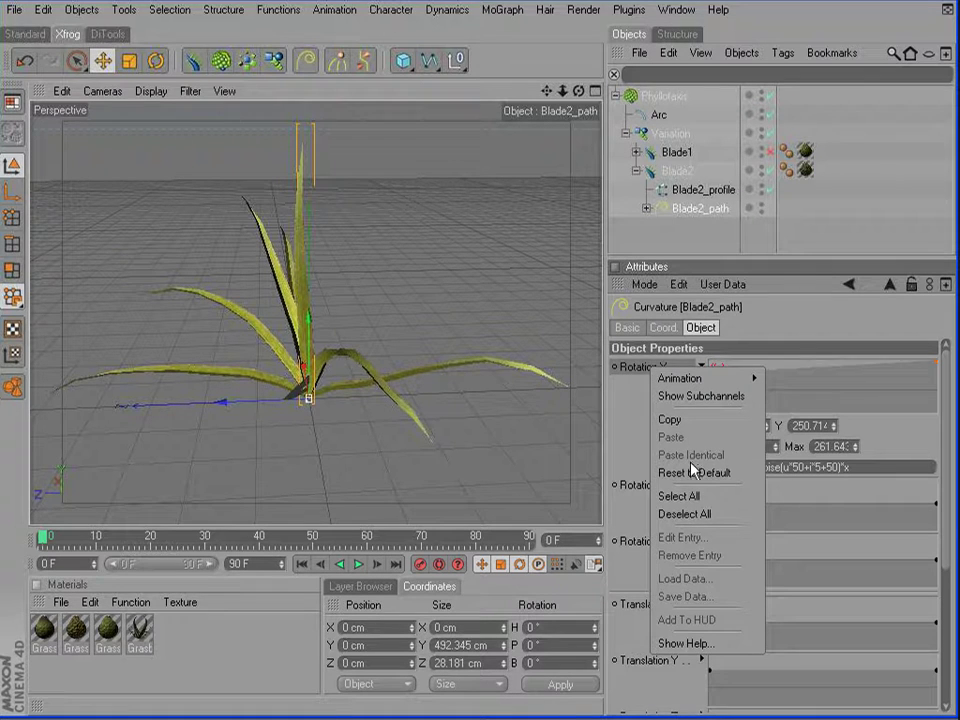
pyautogui.click(668, 420)
pyautogui.rightClick(648, 545)
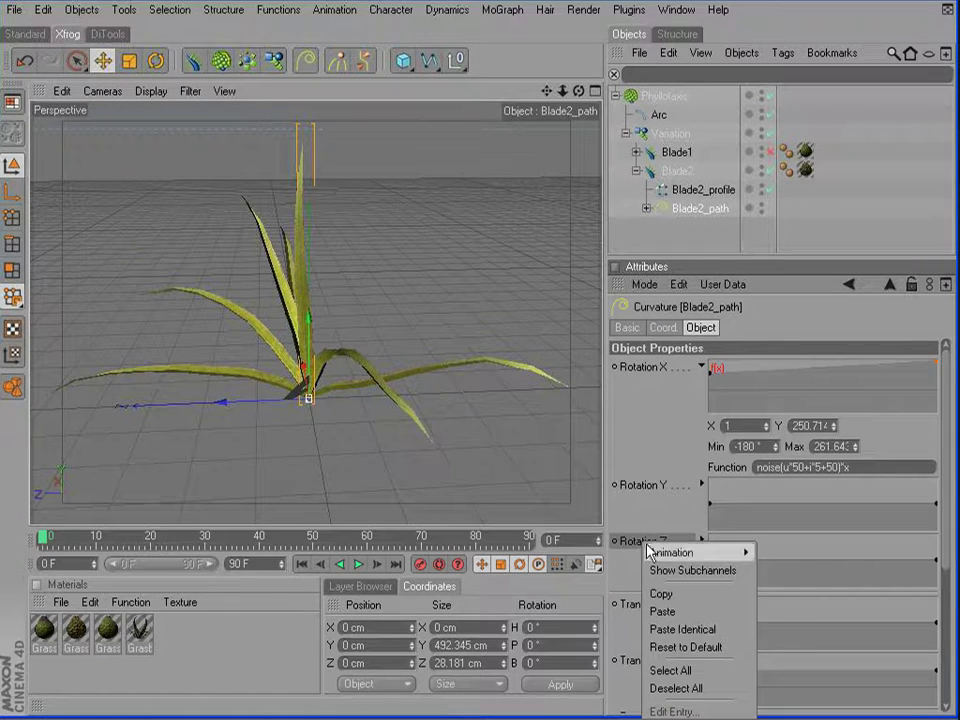
pyautogui.click(664, 611)
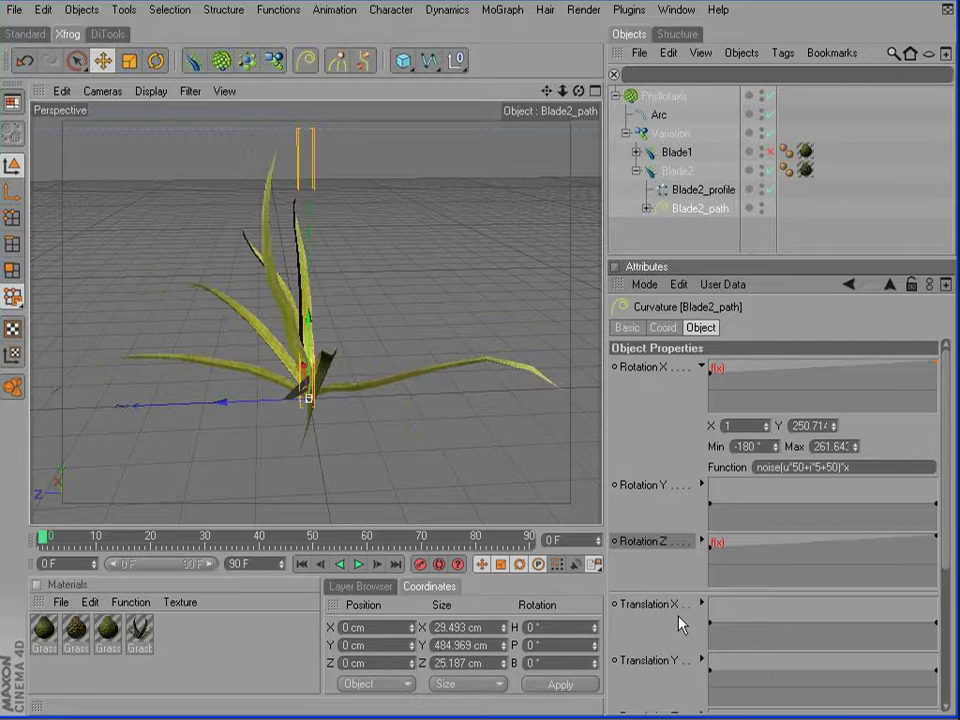
# - Set the Rotation Z function of Blade2_path to noise(u*50+i*7+30)*x
pyautogui.click(701, 542)
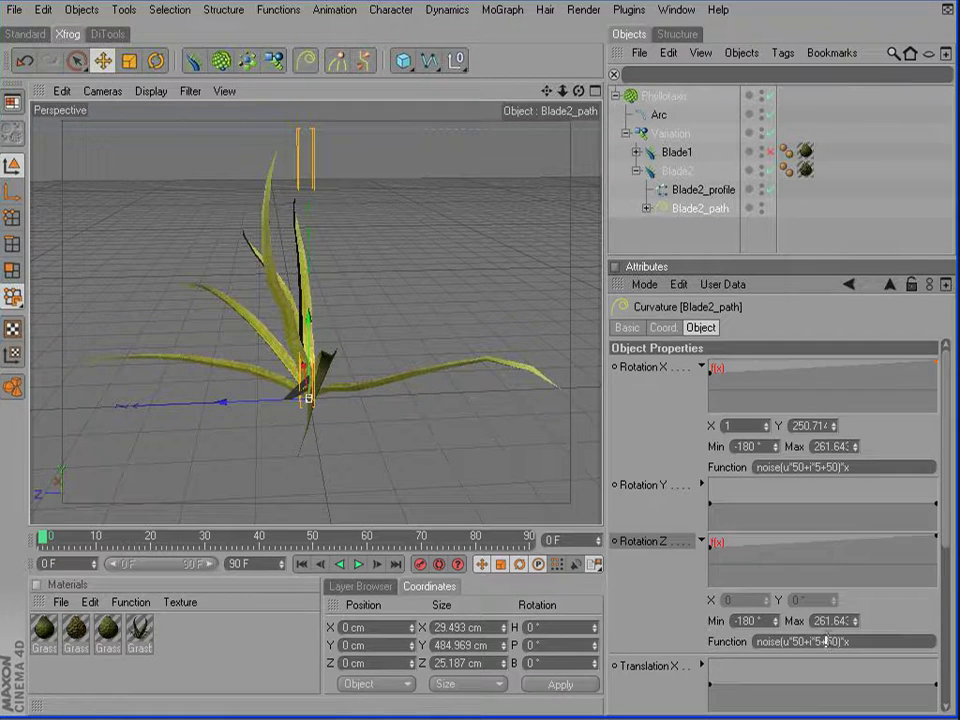
pyautogui.write('3')
pyautogui.press('Return')
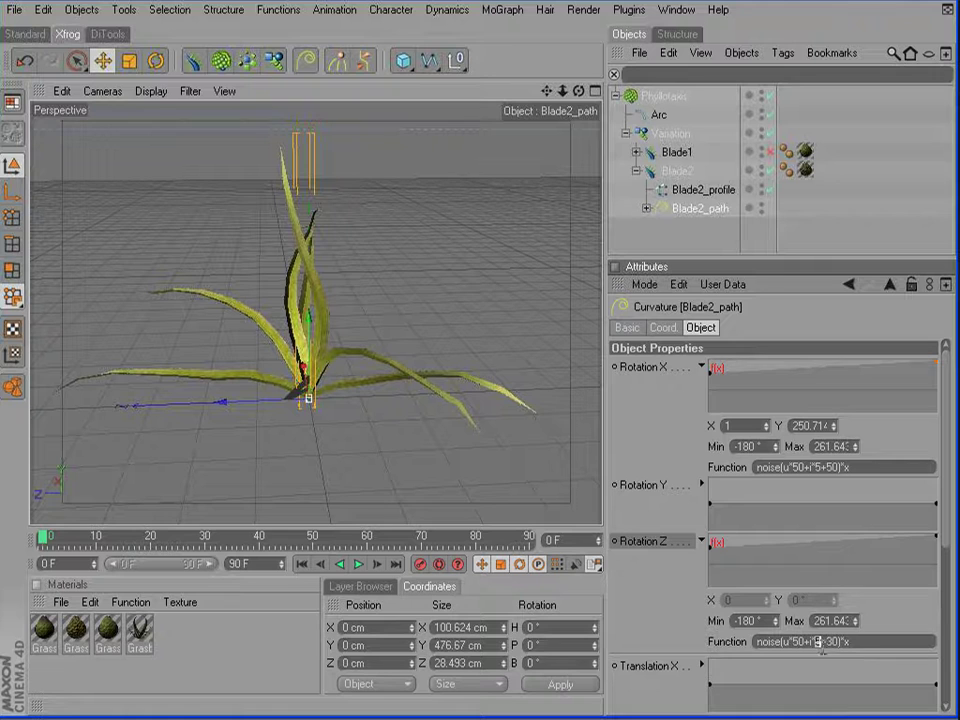
pyautogui.moveTo(814, 642); pyautogui.dragTo(821, 642)
pyautogui.write('7')
pyautogui.press('Return')
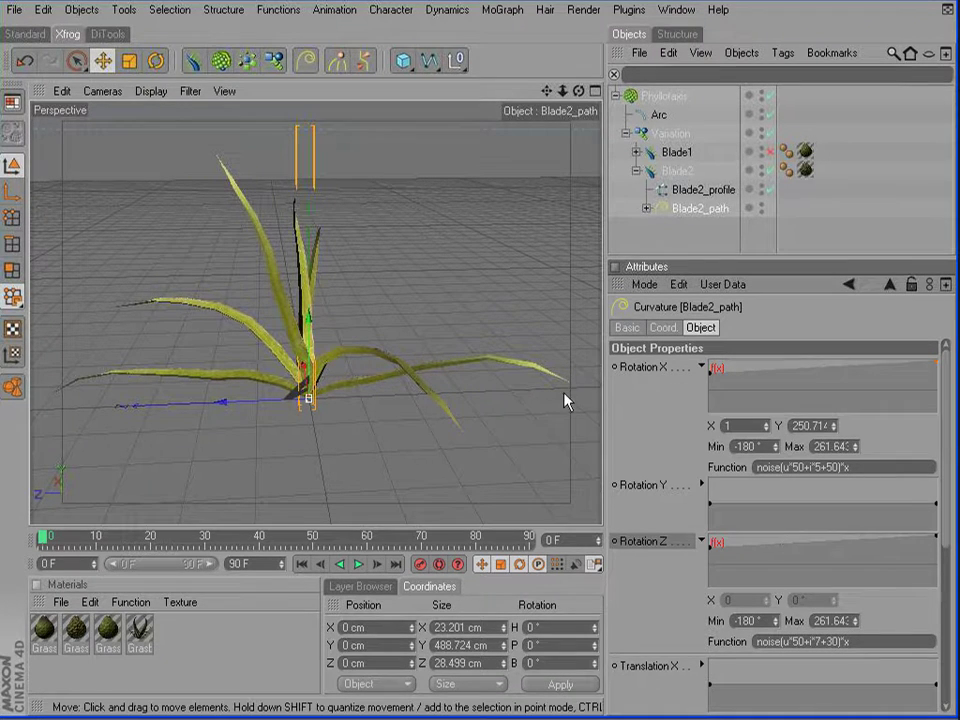
pyautogui.keyDown('alt'); pyautogui.moveTo(373, 289); pyautogui.dragTo(515, 330); pyautogui.keyUp('alt')
pyautogui.keyDown('alt'); pyautogui.moveTo(450, 345); pyautogui.dragTo(516, 379); pyautogui.keyUp('alt')
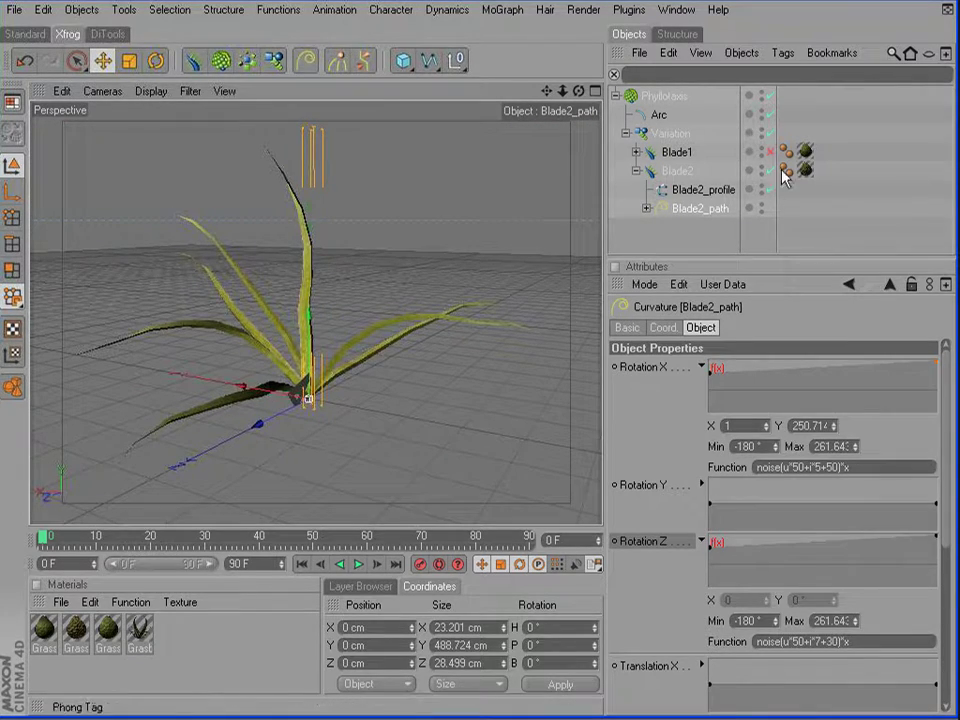
# - Re-enable the Blade1 object and duplicate Blade2 under Variation, naming the copy Blade3
pyautogui.click(771, 151)
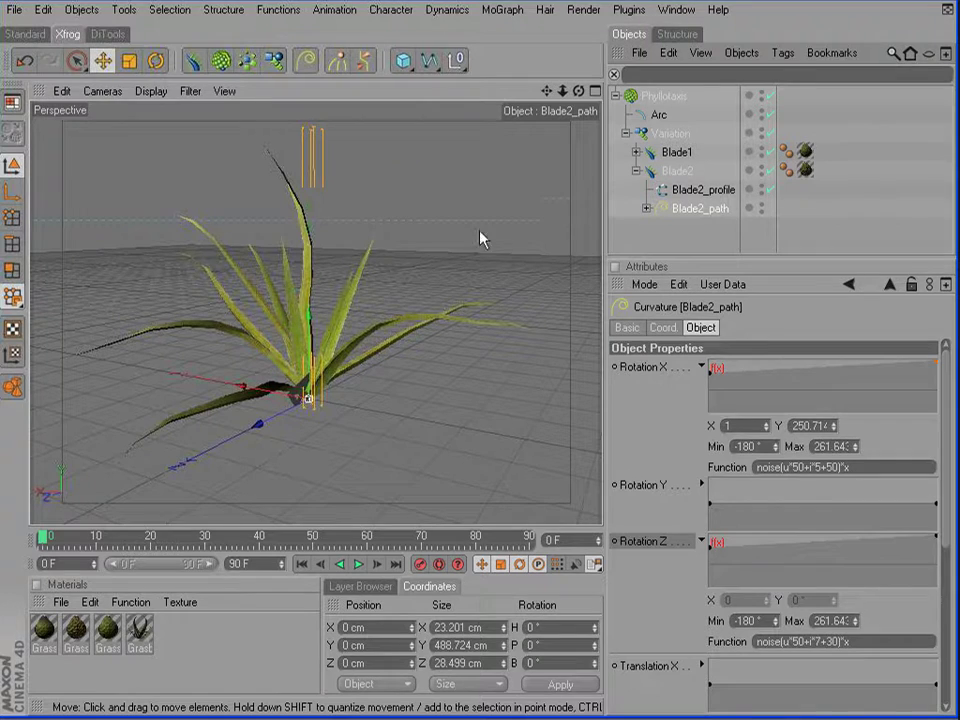
pyautogui.keyDown('alt'); pyautogui.moveTo(500, 270); pyautogui.dragTo(400, 290); pyautogui.keyUp('alt')
pyautogui.click(636, 171)
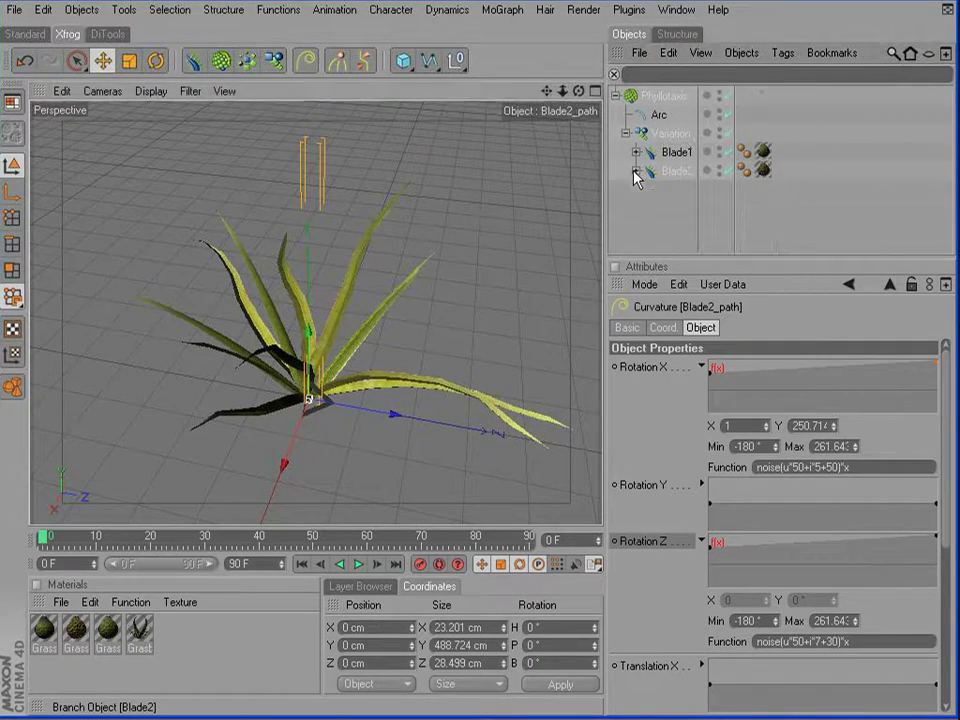
pyautogui.click(684, 173)
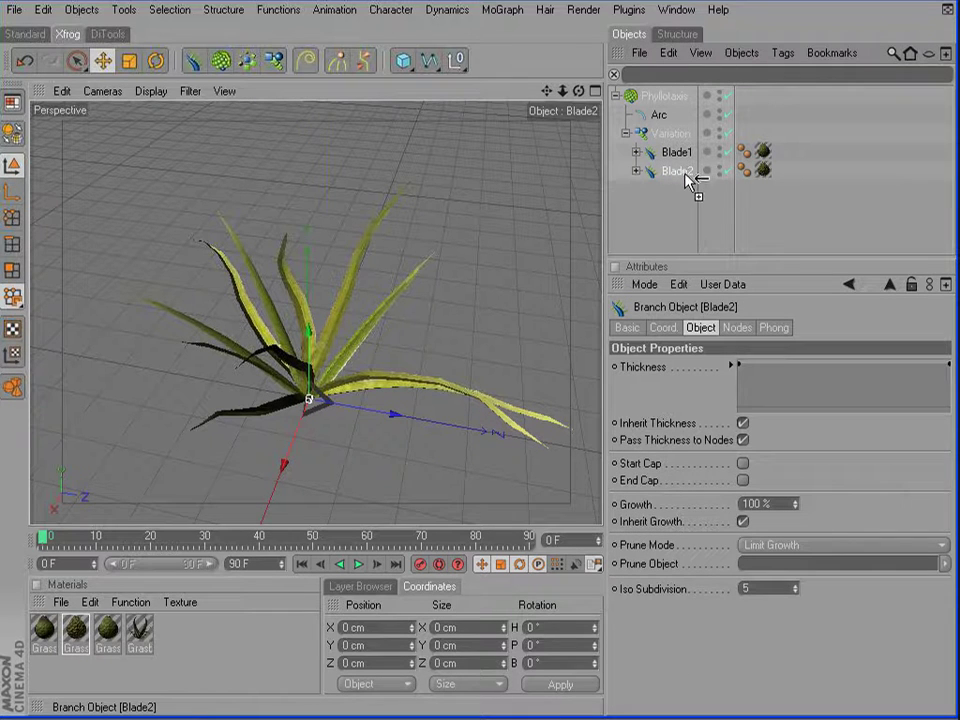
pyautogui.keyDown('ctrl'); pyautogui.moveTo(688, 178); pyautogui.dragTo(692, 190); pyautogui.keyUp('ctrl')
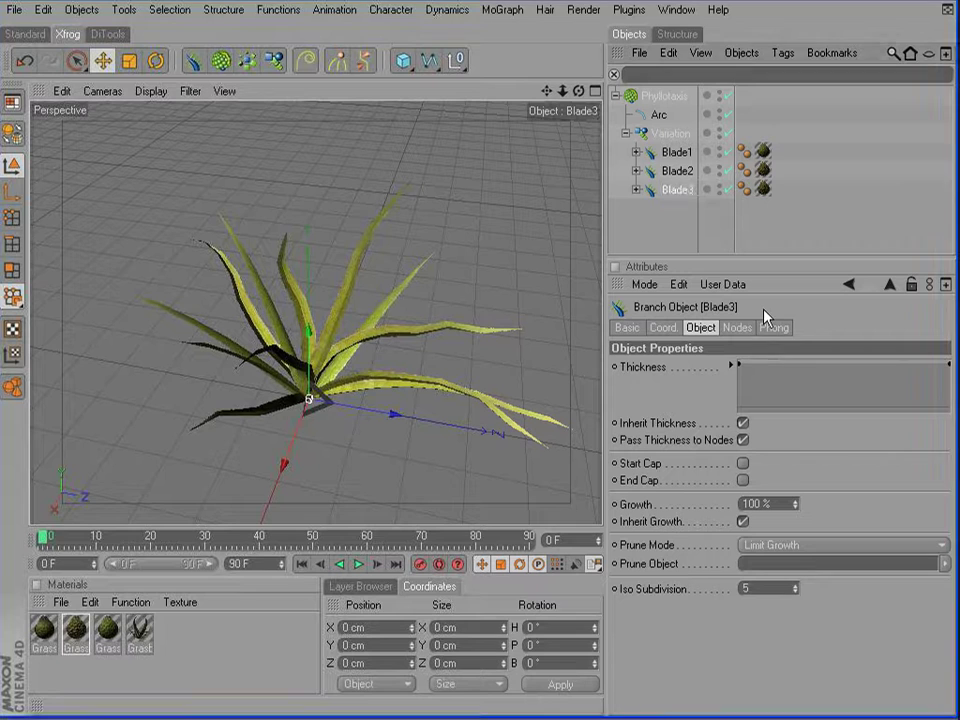
# - Expand Blade3 and rename its child objects Blade3_profile, Blade3_path and Blade3_Tropism
pyautogui.click(636, 190)
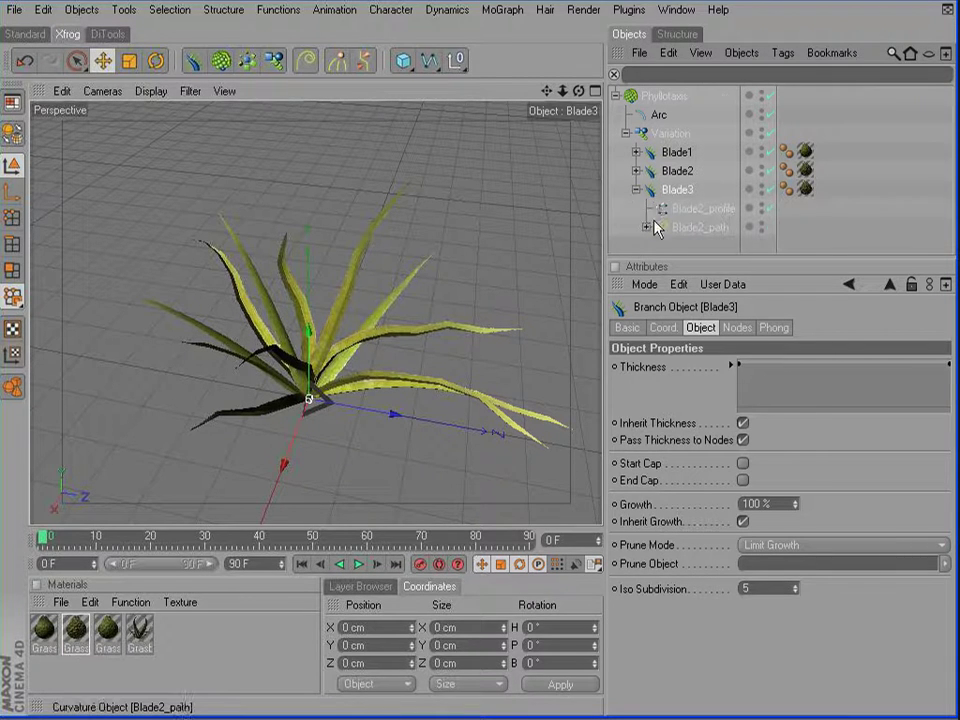
pyautogui.click(646, 227)
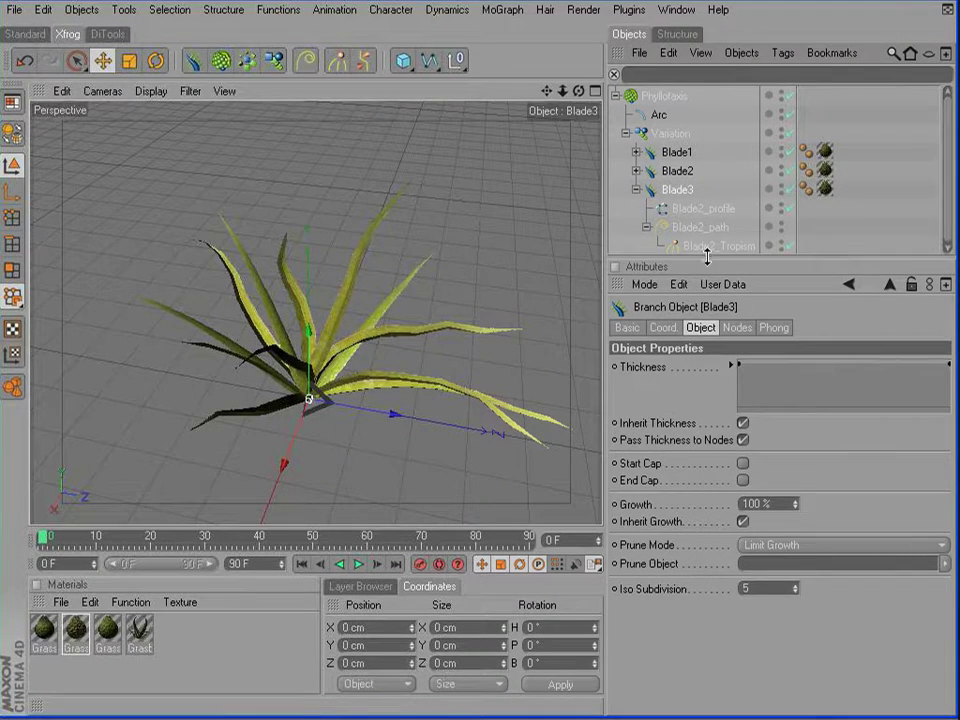
pyautogui.moveTo(707, 257); pyautogui.dragTo(707, 336)
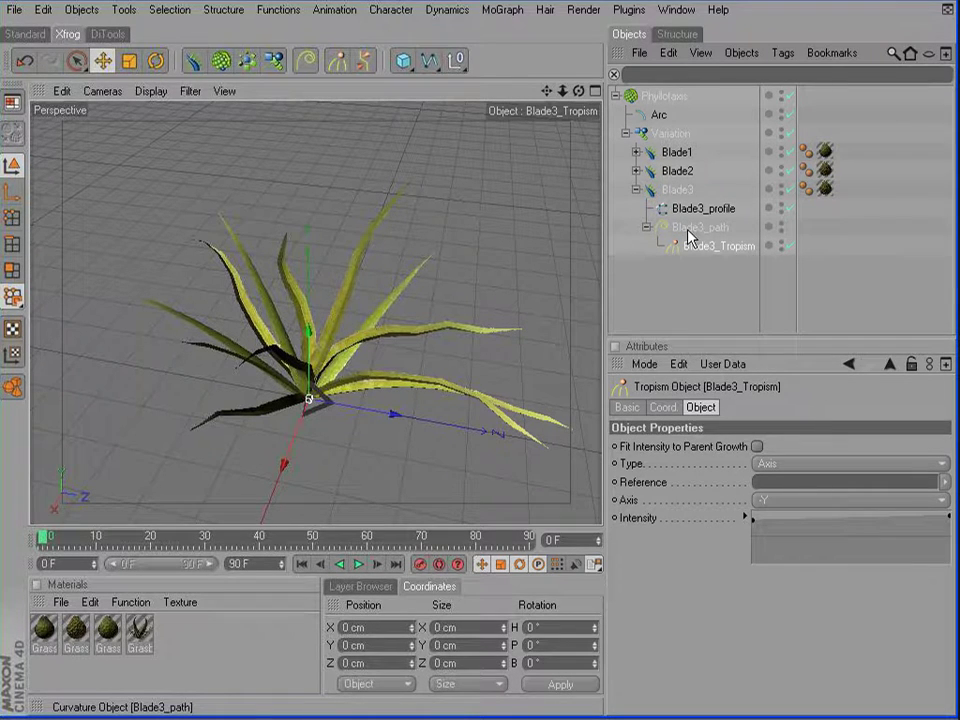
# - Lower both ends of the Blade3_path Rotation X curve, the start to 94.11° and the far end to about 124.53°
pyautogui.click(687, 231)
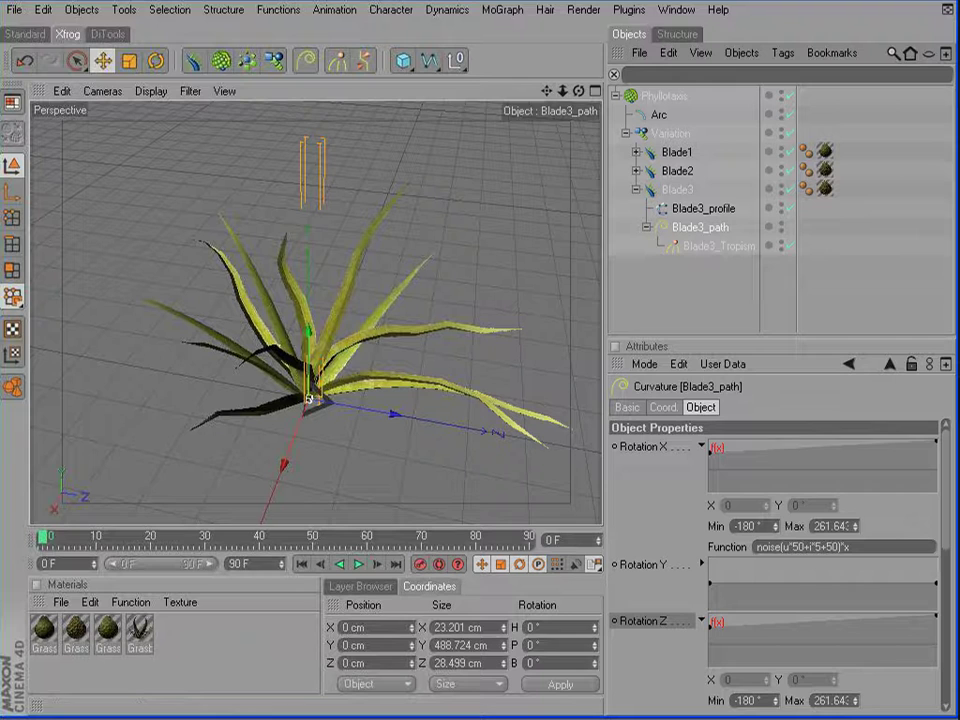
pyautogui.click(712, 453)
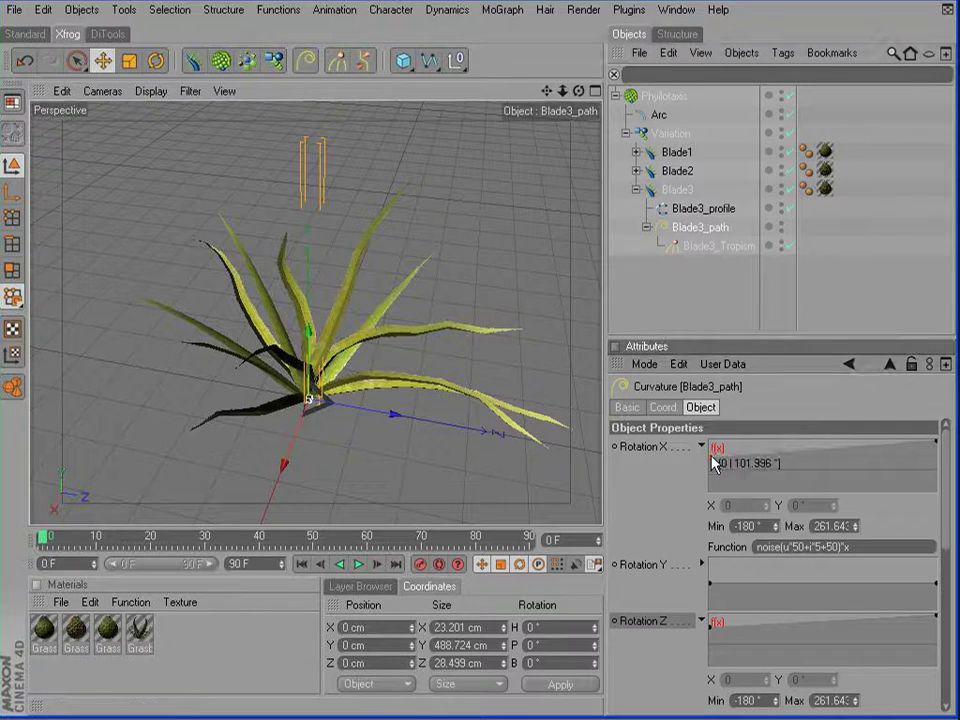
pyautogui.moveTo(938, 450); pyautogui.dragTo(935, 457)
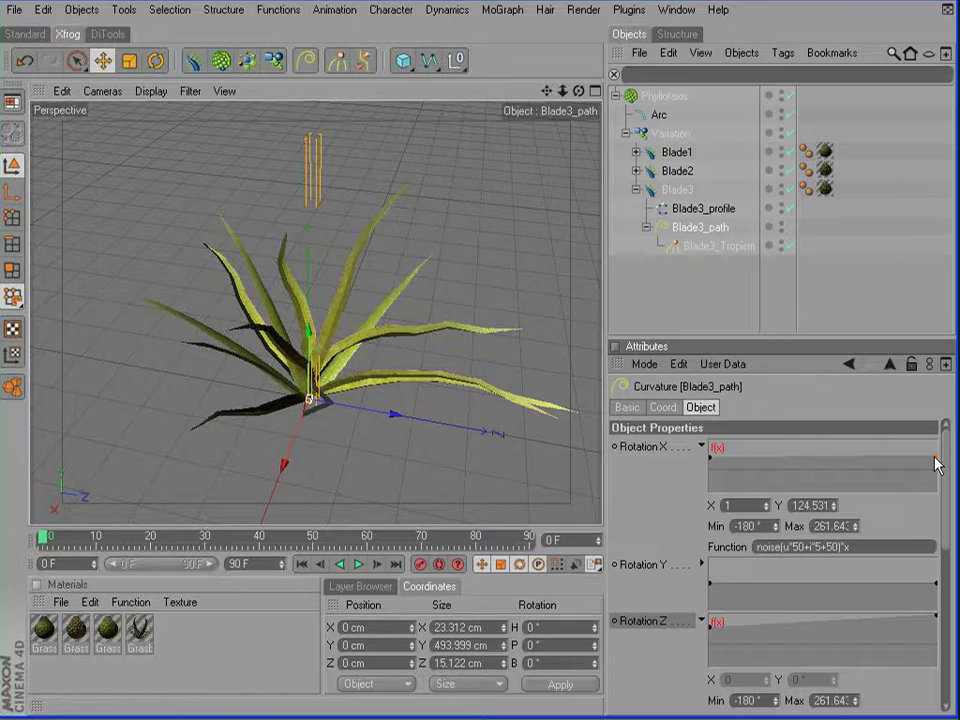
pyautogui.click(712, 460)
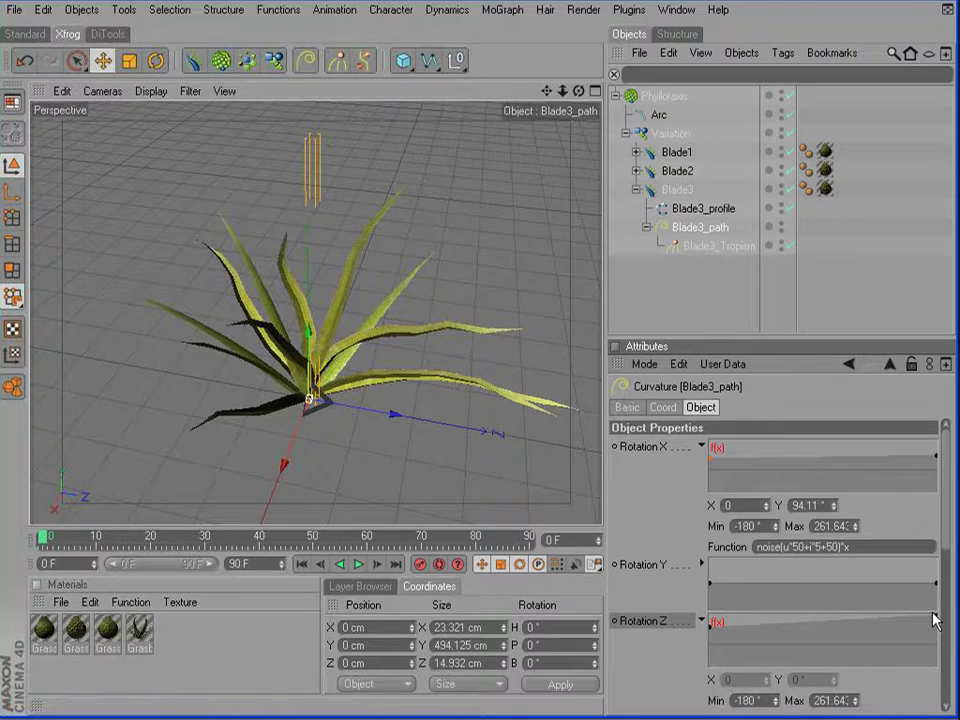
# - Flatten the Blade3_path Rotation Z curve by lowering its far end and setting its start to about 102°
pyautogui.moveTo(933, 621); pyautogui.dragTo(933, 628)
pyautogui.moveTo(714, 638); pyautogui.dragTo(714, 634)
pyautogui.keyDown('alt'); pyautogui.moveTo(458, 254); pyautogui.dragTo(323, 263); pyautogui.keyUp('alt')
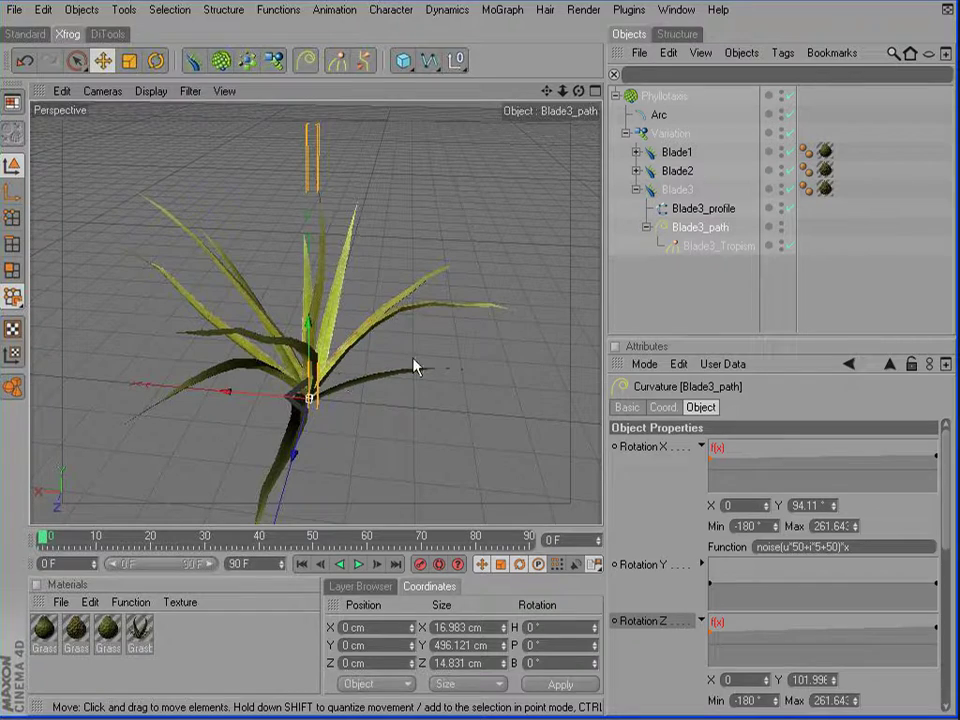
pyautogui.moveTo(486, 433)
pyautogui.keyDown('alt'); pyautogui.mouseDown()
pyautogui.moveTo(540, 430)
pyautogui.moveTo(635, 385)
pyautogui.moveTo(590, 392)
pyautogui.moveTo(560, 440)
pyautogui.moveTo(484, 438)
pyautogui.mouseUp(); pyautogui.keyUp('alt')
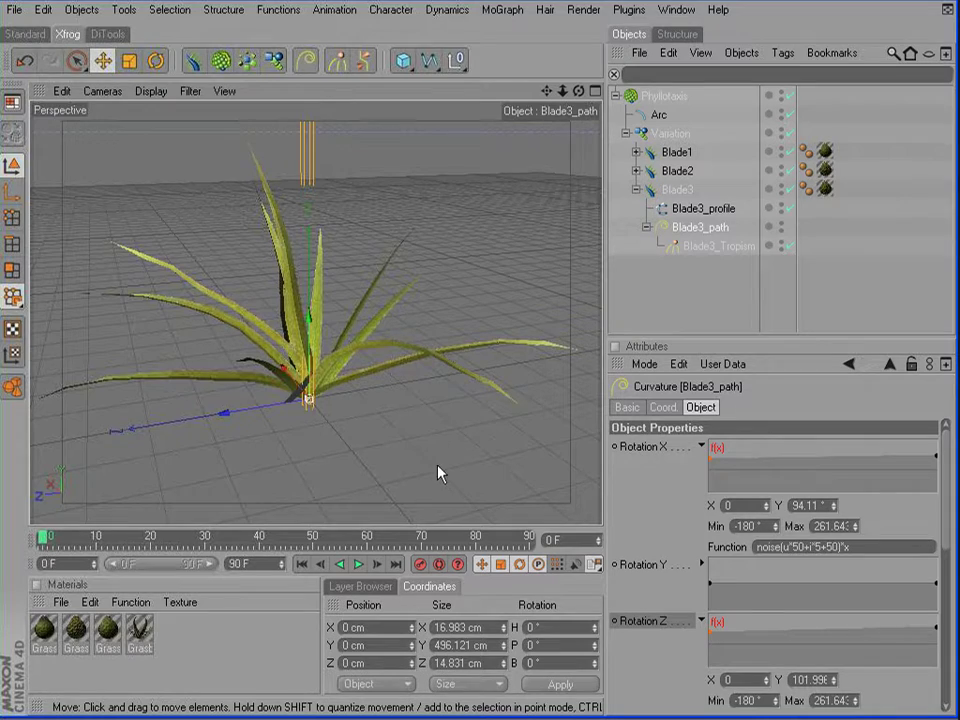
pyautogui.keyDown('alt'); pyautogui.moveTo(437, 474); pyautogui.dragTo(555, 461); pyautogui.keyUp('alt')
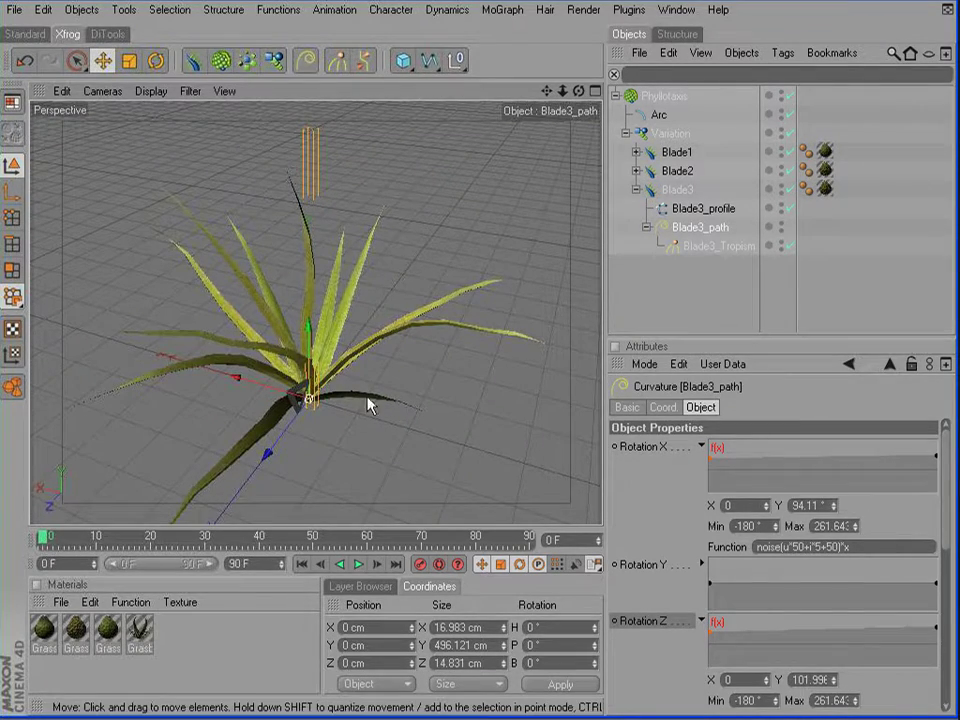
pyautogui.keyDown('alt'); pyautogui.moveTo(445, 230); pyautogui.dragTo(540, 275); pyautogui.keyUp('alt')
pyautogui.keyDown('alt'); pyautogui.moveTo(388, 224); pyautogui.dragTo(324, 216); pyautogui.keyUp('alt')
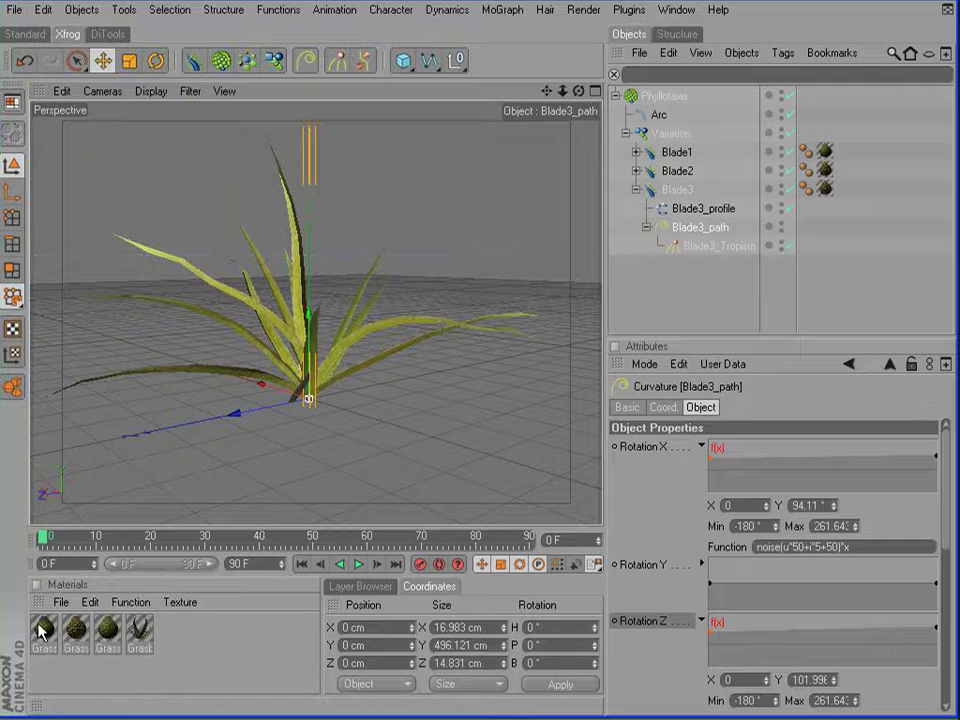
# - Replace the material on Blade3 with Grassblade3 and switch Phyllotaxis off and on again to refresh the clump
pyautogui.moveTo(43, 630); pyautogui.dragTo(827, 193)
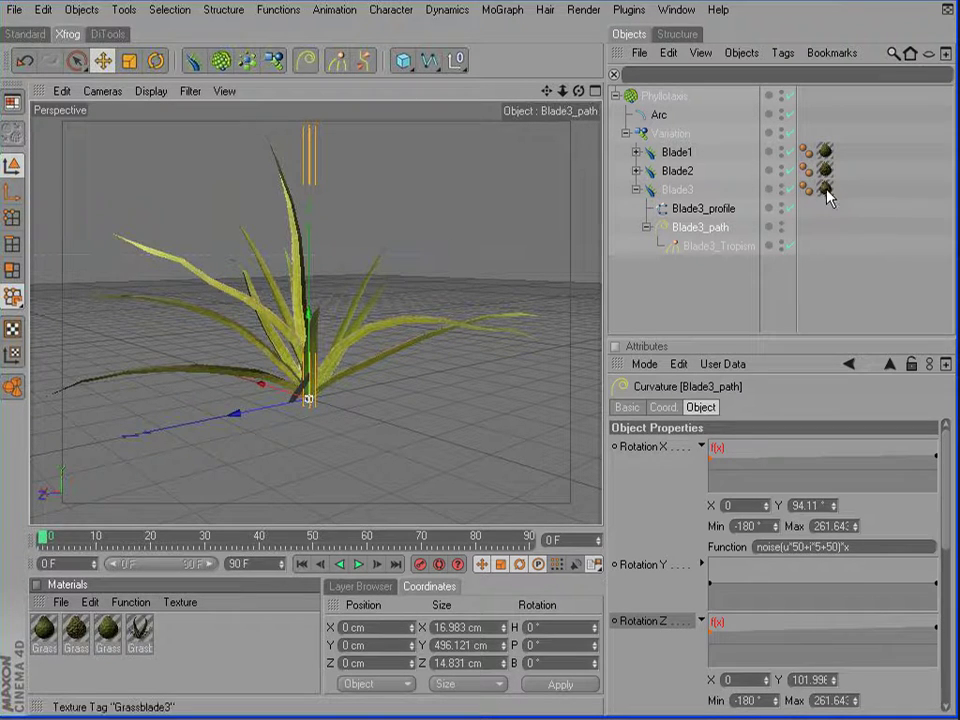
pyautogui.click(788, 98)
pyautogui.click(788, 98)
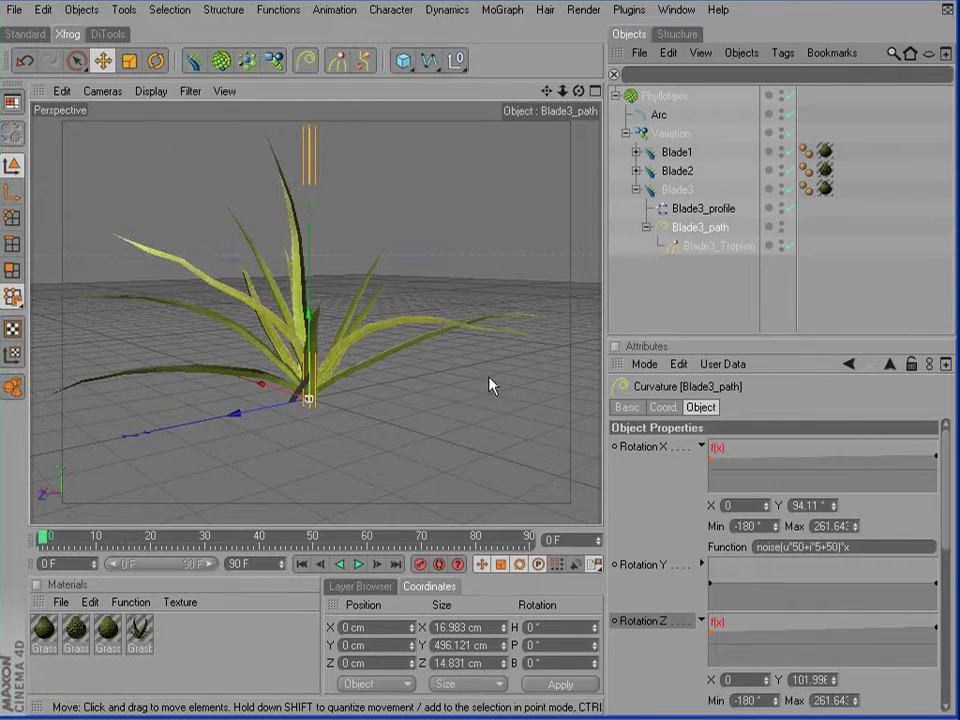
# - Increase the Number of the Phyllotaxis object to 39 for a denser grass clump
pyautogui.keyDown('alt'); pyautogui.moveTo(469, 412); pyautogui.dragTo(545, 360); pyautogui.keyUp('alt')
pyautogui.keyDown('alt'); pyautogui.moveTo(500, 415); pyautogui.dragTo(548, 368); pyautogui.keyUp('alt')
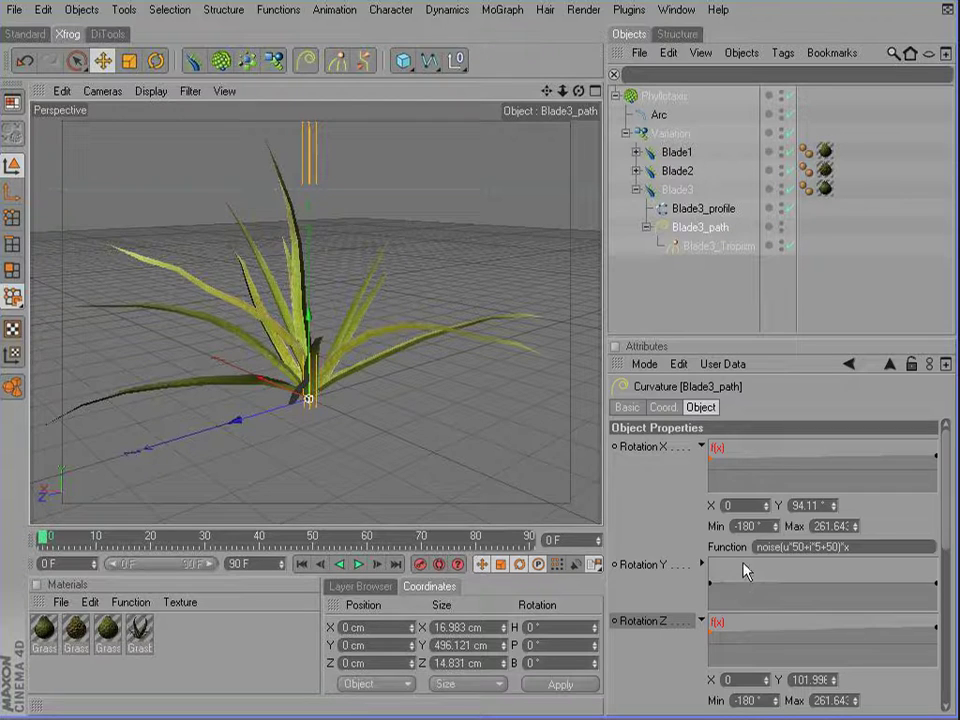
pyautogui.click(667, 103)
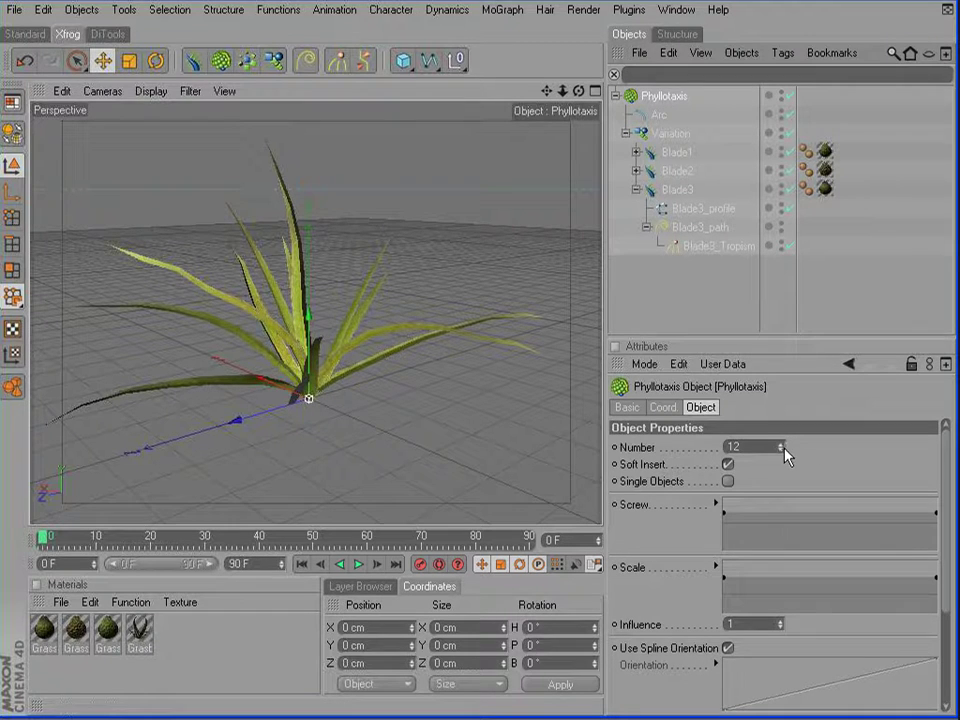
pyautogui.moveTo(781, 448); pyautogui.dragTo(781, 418)
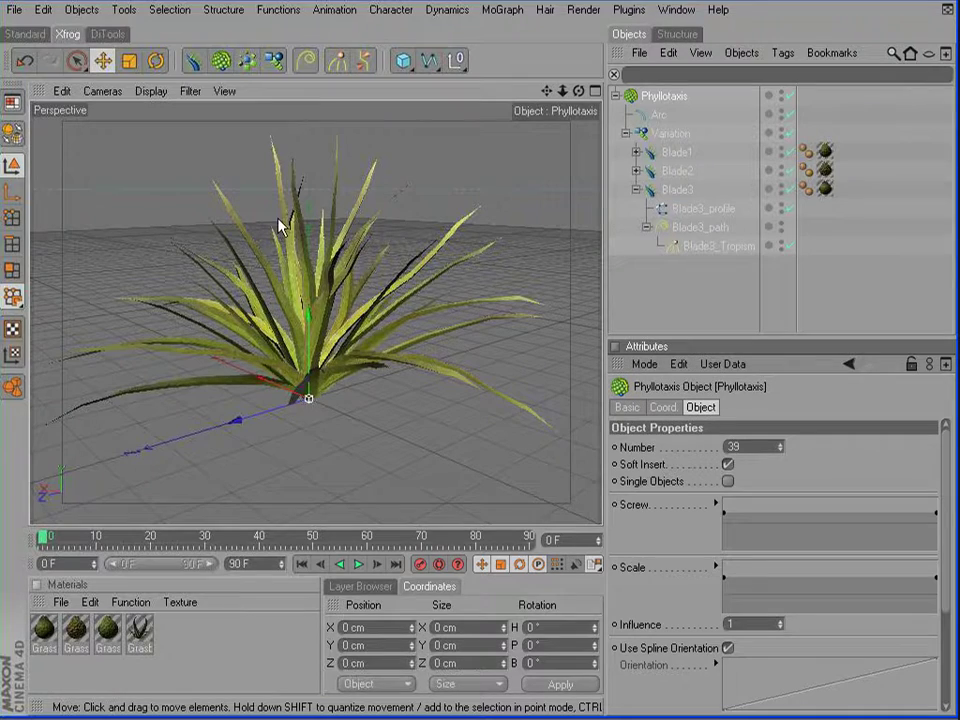
# - Reduce the Number of the Phyllotaxis object to 24 to thin out the grass clump
pyautogui.keyDown('alt'); pyautogui.moveTo(366, 254); pyautogui.dragTo(349, 268); pyautogui.keyUp('alt')
pyautogui.keyDown('alt'); pyautogui.moveTo(349, 268); pyautogui.dragTo(290, 268, button='right'); pyautogui.keyUp('alt')
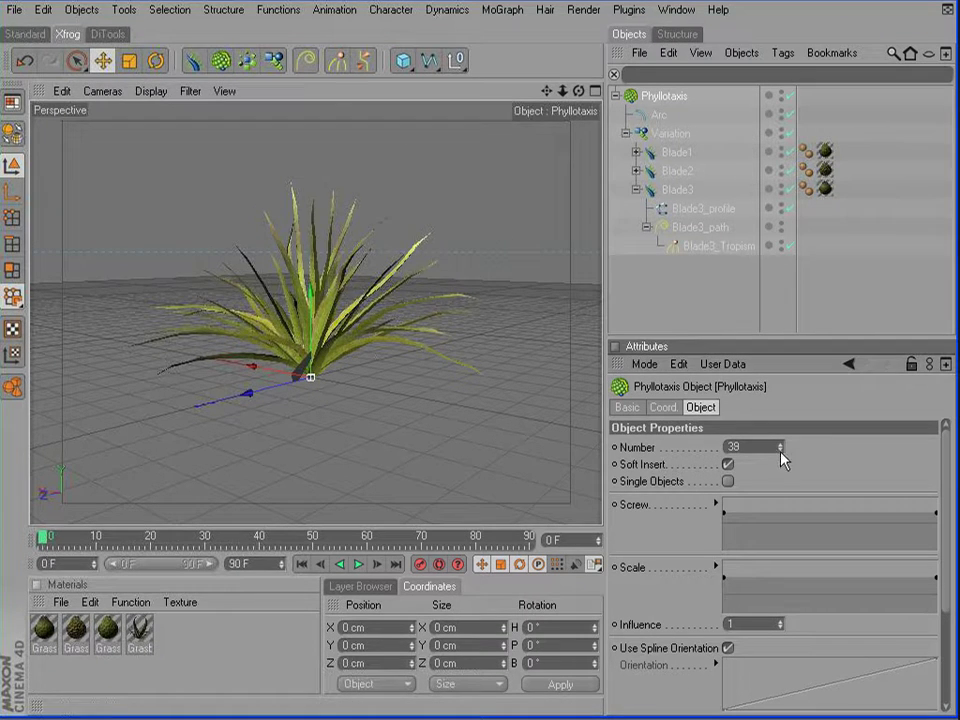
pyautogui.moveTo(781, 455); pyautogui.dragTo(781, 485)
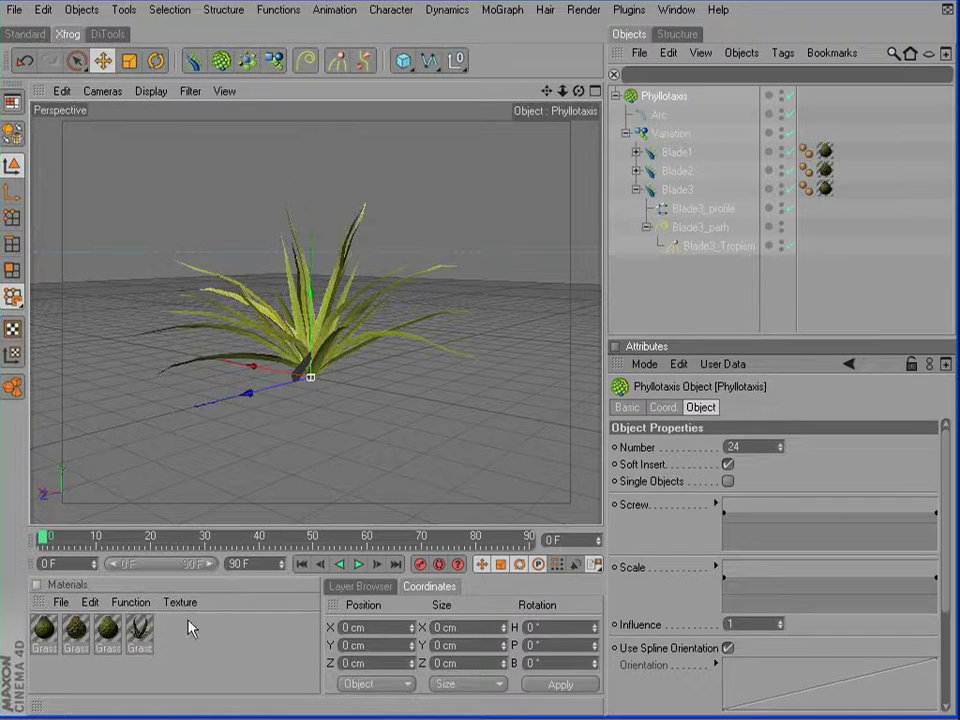
# - Duplicate the Blade3 branch inside Variation and rename the copy Cluster1
pyautogui.click(636, 190)
pyautogui.click(681, 192)
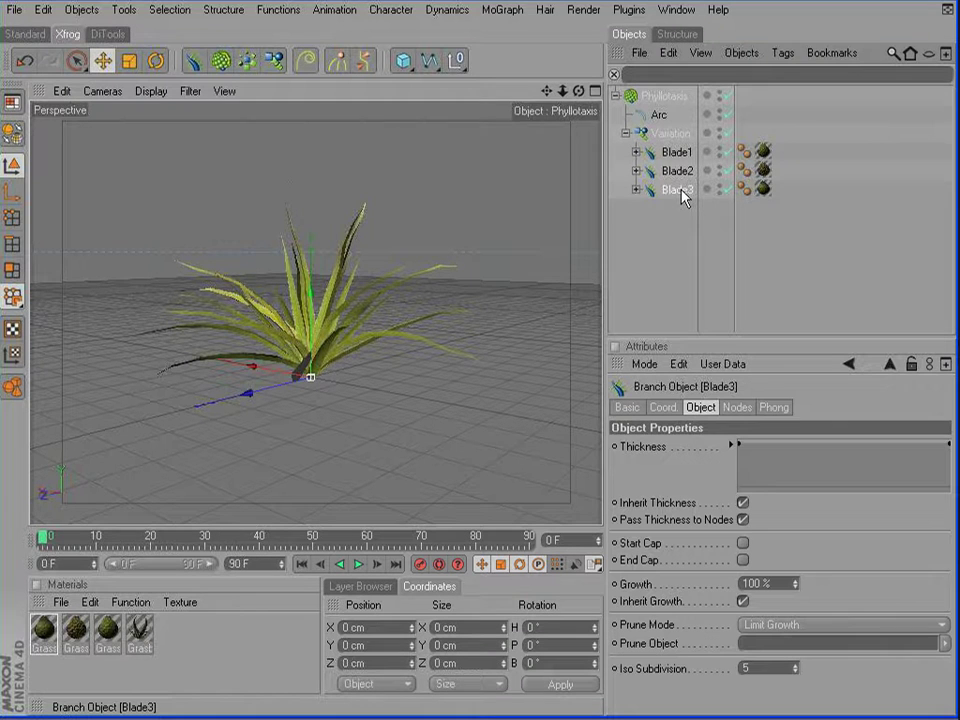
pyautogui.keyDown('ctrl'); pyautogui.moveTo(686, 199); pyautogui.dragTo(681, 208); pyautogui.keyUp('ctrl')
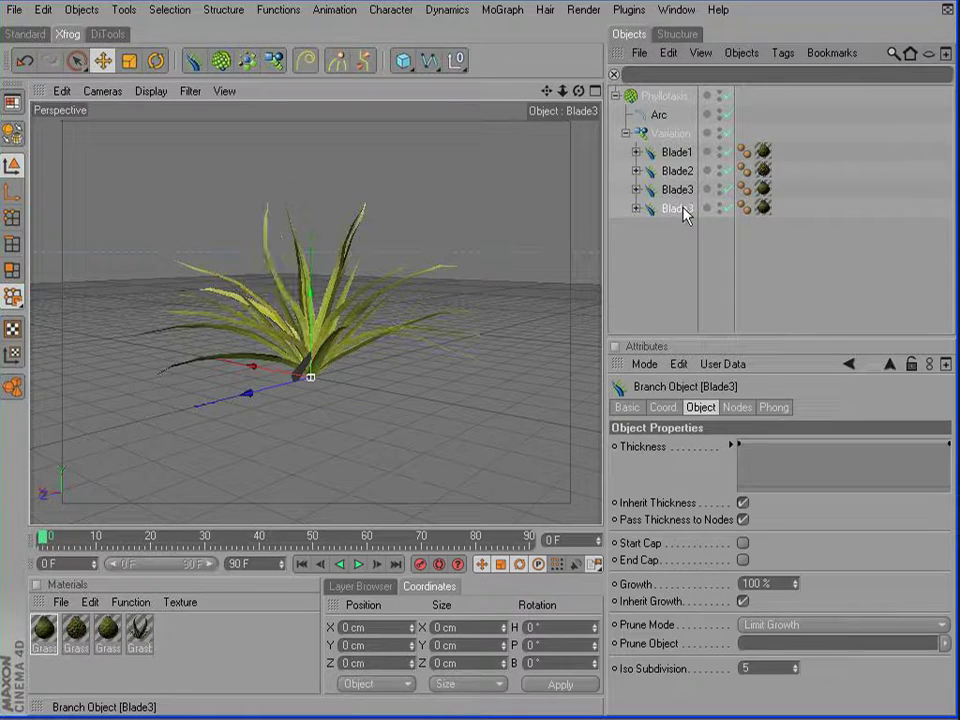
pyautogui.doubleClick(681, 208)
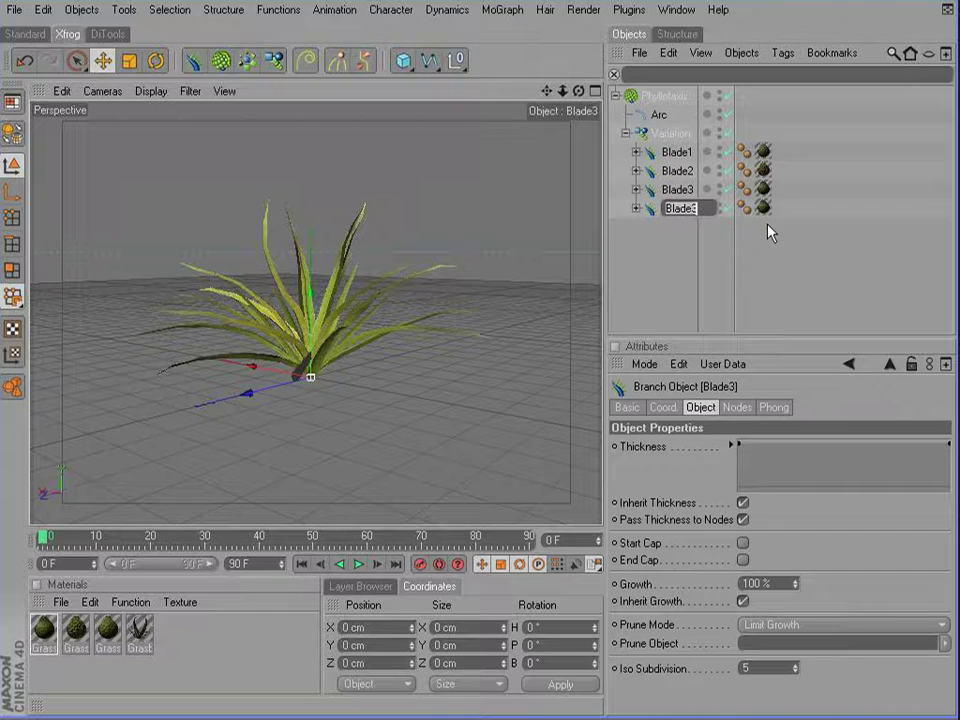
pyautogui.write('Cluster1')
pyautogui.press('Return')
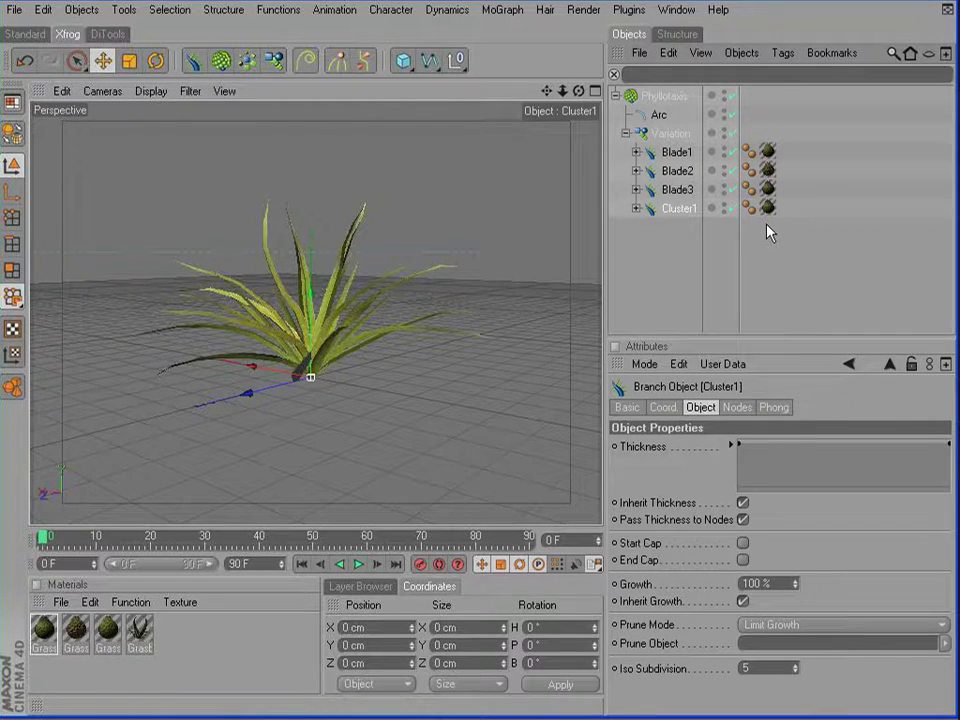
# - Rename the copied branch's children Cluster1_profile, Cluster1_path and Cluster1_Tropism, and disable Blade1, Blade2 and Blade3
pyautogui.click(636, 209)
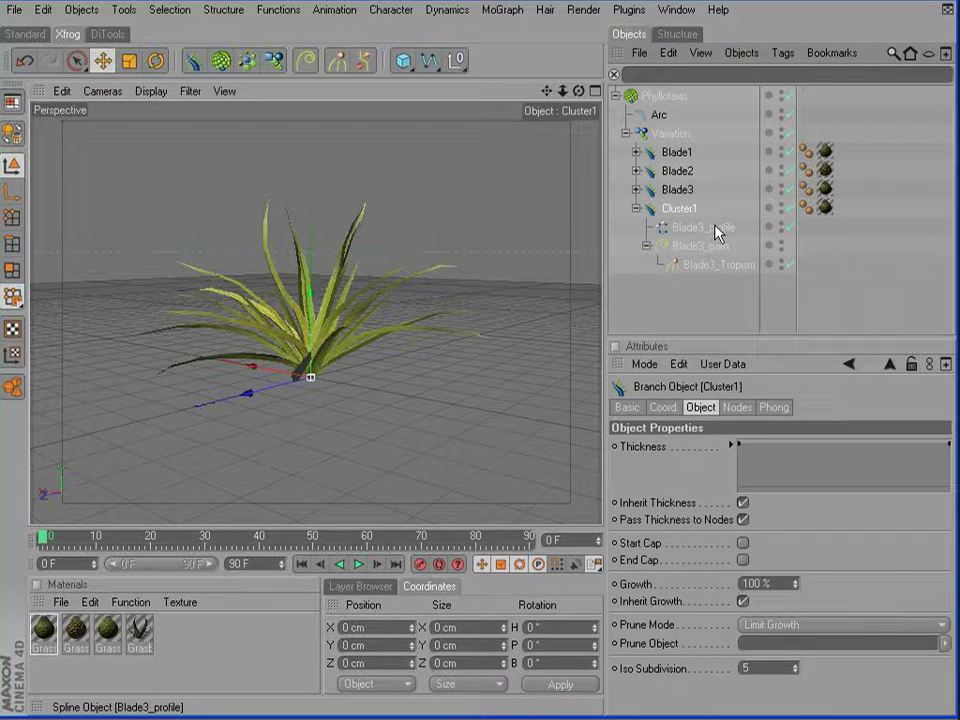
pyautogui.click(716, 265)
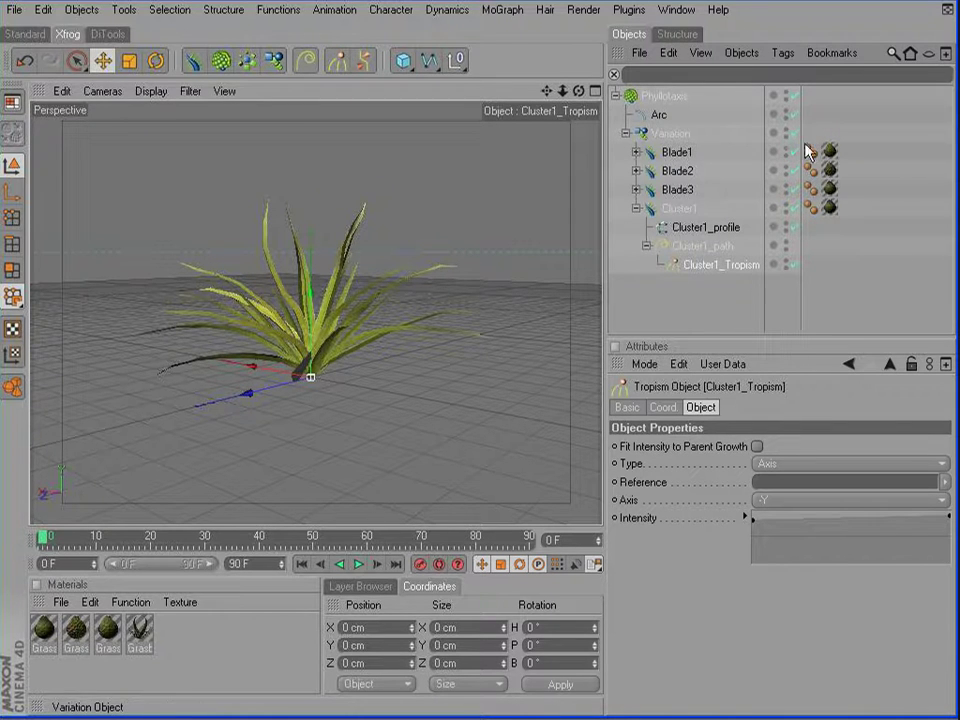
pyautogui.moveTo(795, 152); pyautogui.dragTo(795, 193)
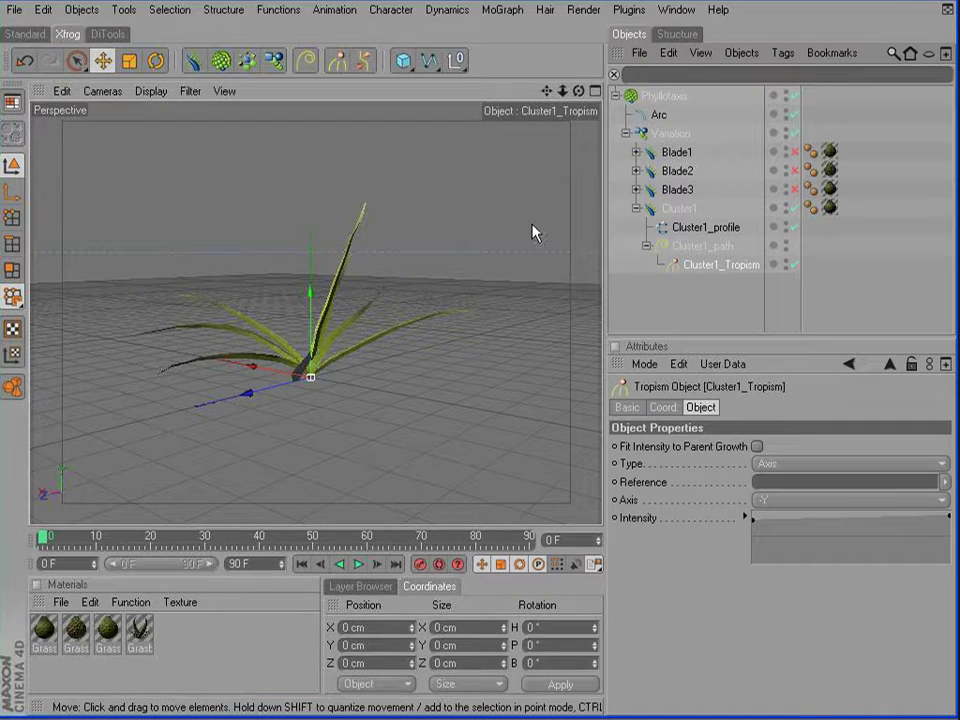
# - Widen Cluster1_profile for the Grasbillboard material, trying an X size of 180 cm and settling on 280 cm
pyautogui.click(141, 633)
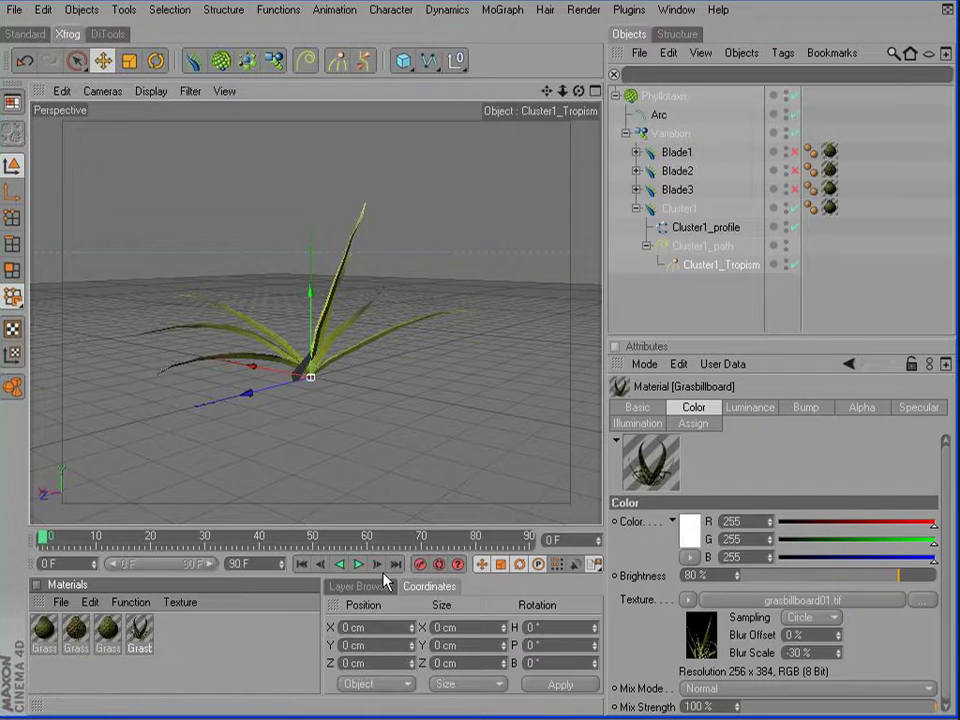
pyautogui.click(697, 235)
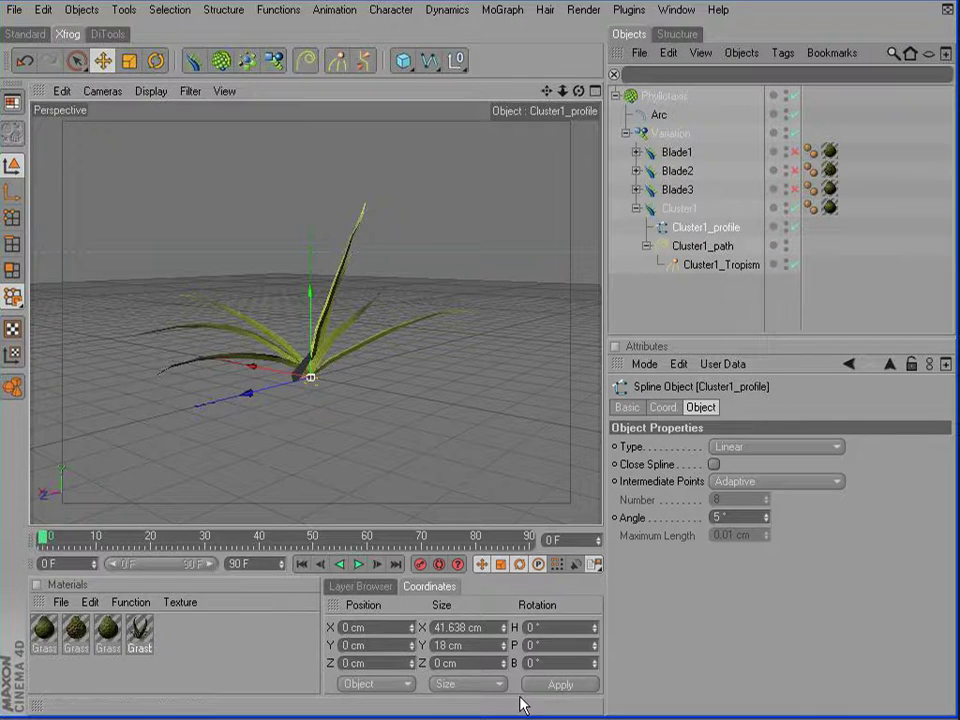
pyautogui.click(486, 627)
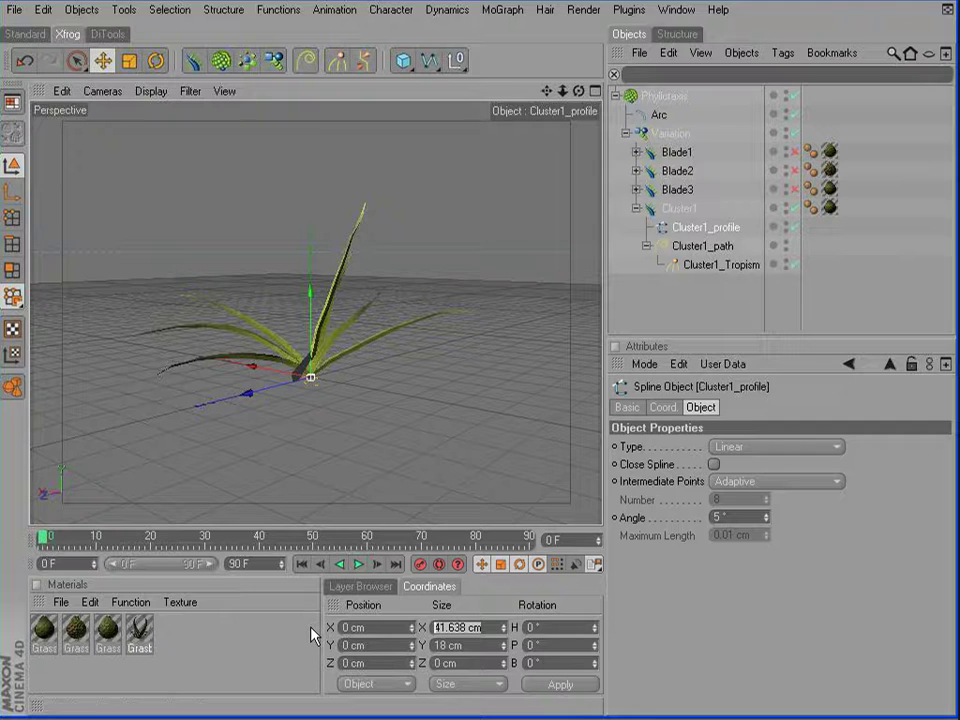
pyautogui.write('180')
pyautogui.press('Return')
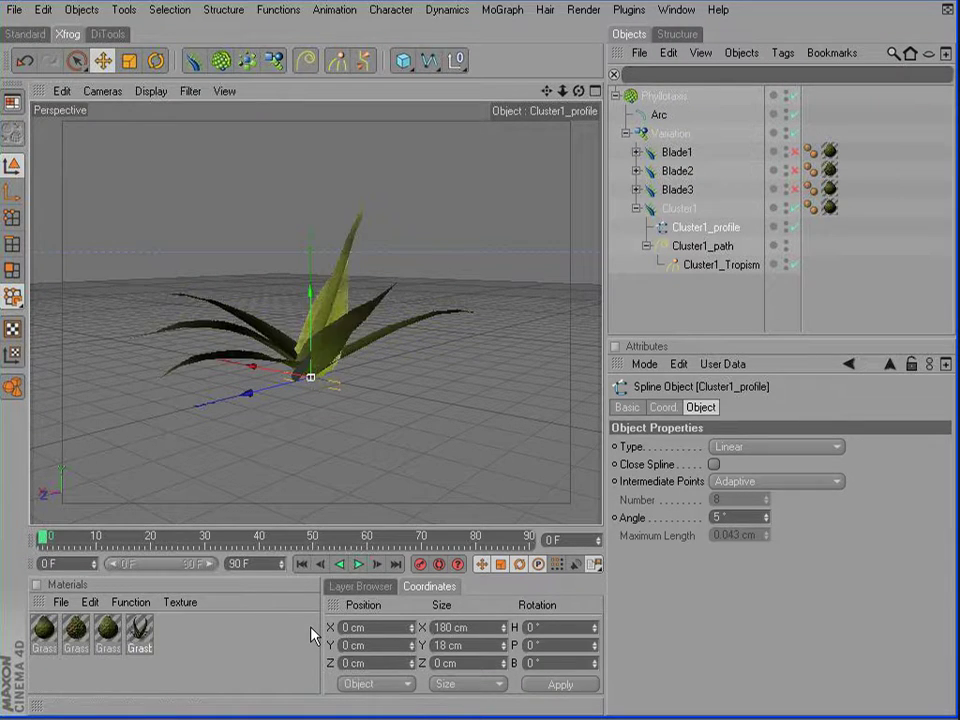
pyautogui.keyDown('alt'); pyautogui.moveTo(434, 425); pyautogui.dragTo(390, 330); pyautogui.keyUp('alt')
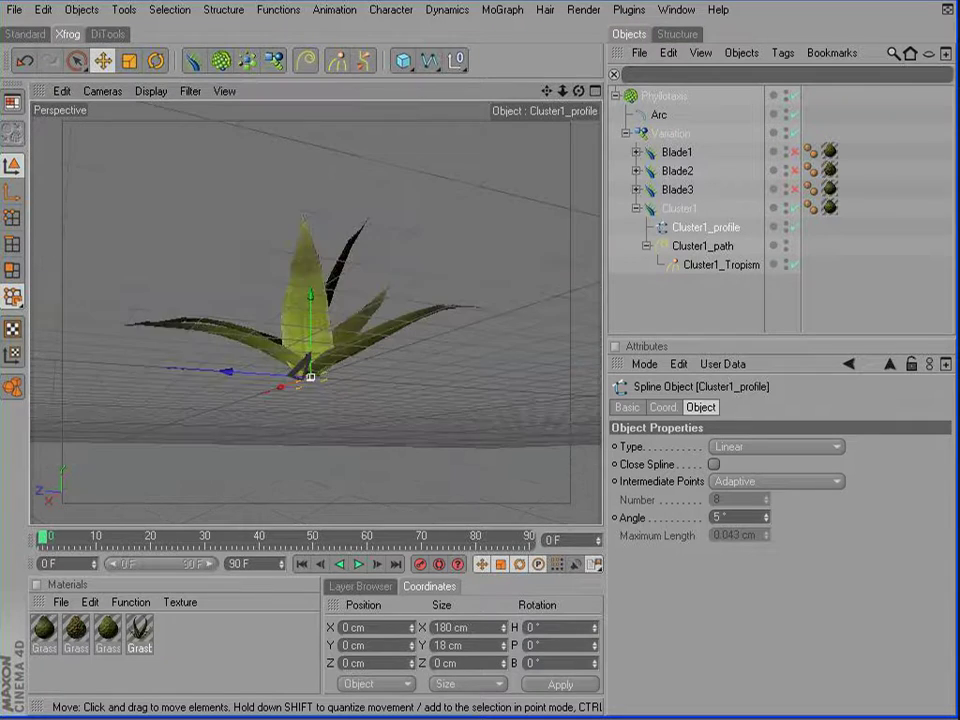
pyautogui.keyDown('alt'); pyautogui.moveTo(433, 380); pyautogui.dragTo(424, 454); pyautogui.keyUp('alt')
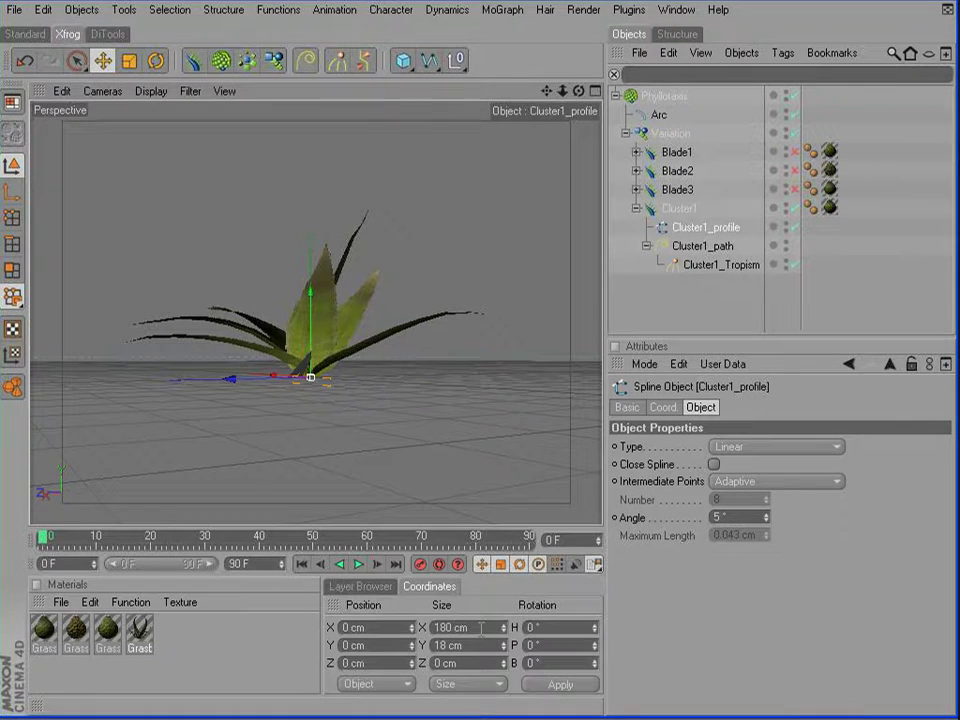
pyautogui.moveTo(438, 627); pyautogui.dragTo(433, 627)
pyautogui.write('280')
pyautogui.press('Return')
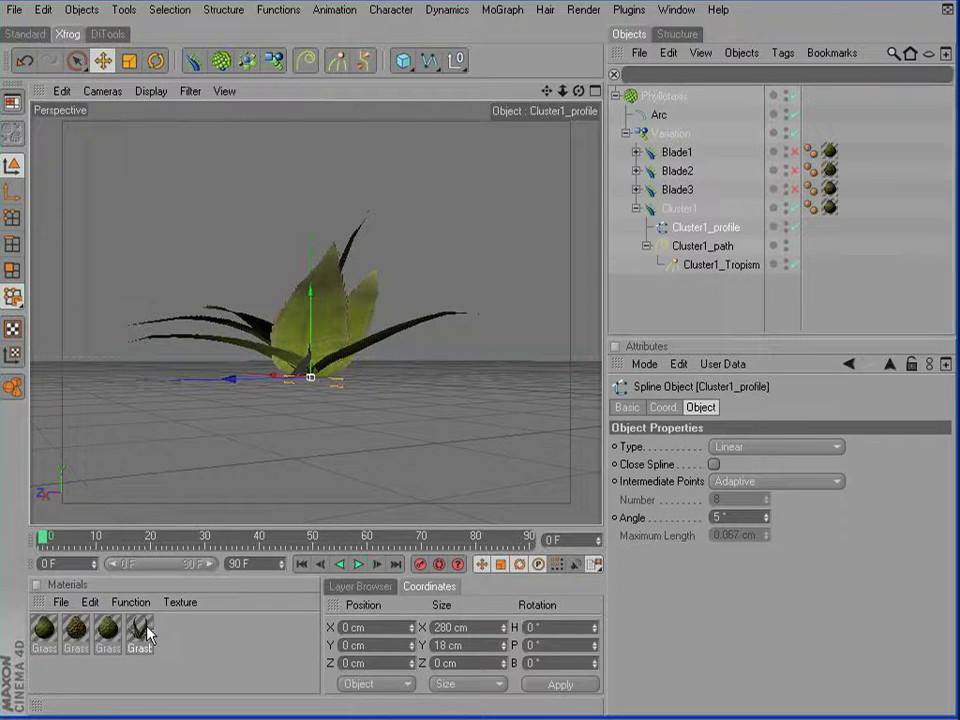
# - Replace the material on Cluster1 with Grasbillboard, switch the branch off and on to refresh it, and check the clump from several angles
pyautogui.moveTo(155, 663); pyautogui.dragTo(833, 216)
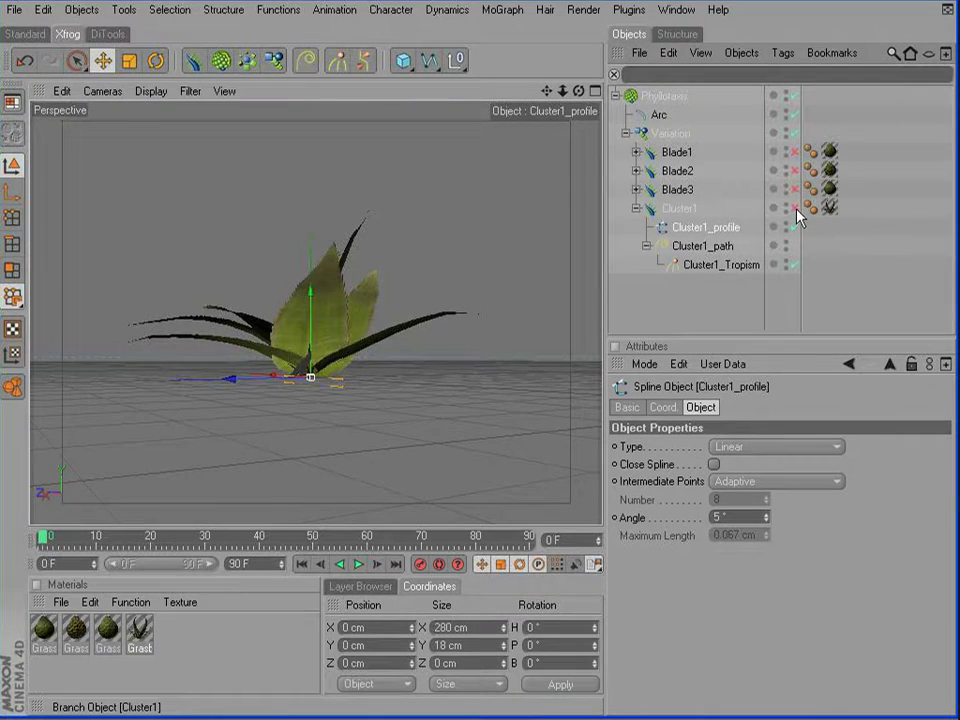
pyautogui.click(796, 209)
pyautogui.keyDown('alt'); pyautogui.moveTo(372, 300); pyautogui.dragTo(370, 450); pyautogui.keyUp('alt')
pyautogui.keyDown('alt'); pyautogui.moveTo(378, 367); pyautogui.dragTo(300, 315); pyautogui.keyUp('alt')
pyautogui.keyDown('alt'); pyautogui.moveTo(404, 413); pyautogui.dragTo(440, 340); pyautogui.keyUp('alt')
pyautogui.keyDown('alt'); pyautogui.moveTo(270, 300); pyautogui.dragTo(342, 323); pyautogui.keyUp('alt')
pyautogui.keyDown('alt'); pyautogui.moveTo(420, 410); pyautogui.dragTo(422, 462); pyautogui.keyUp('alt')
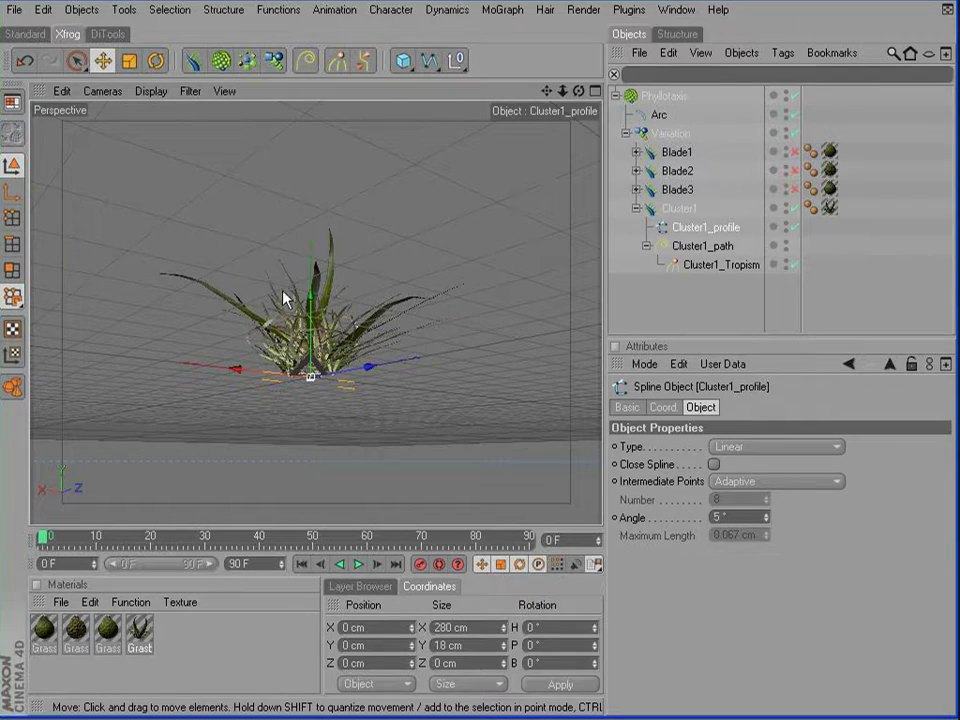
pyautogui.moveTo(424, 412)
pyautogui.keyDown('alt'); pyautogui.mouseDown()
pyautogui.moveTo(426, 424)
pyautogui.moveTo(400, 438)
pyautogui.moveTo(410, 428)
pyautogui.moveTo(420, 458)
pyautogui.moveTo(422, 416)
pyautogui.mouseUp(); pyautogui.keyUp('alt')
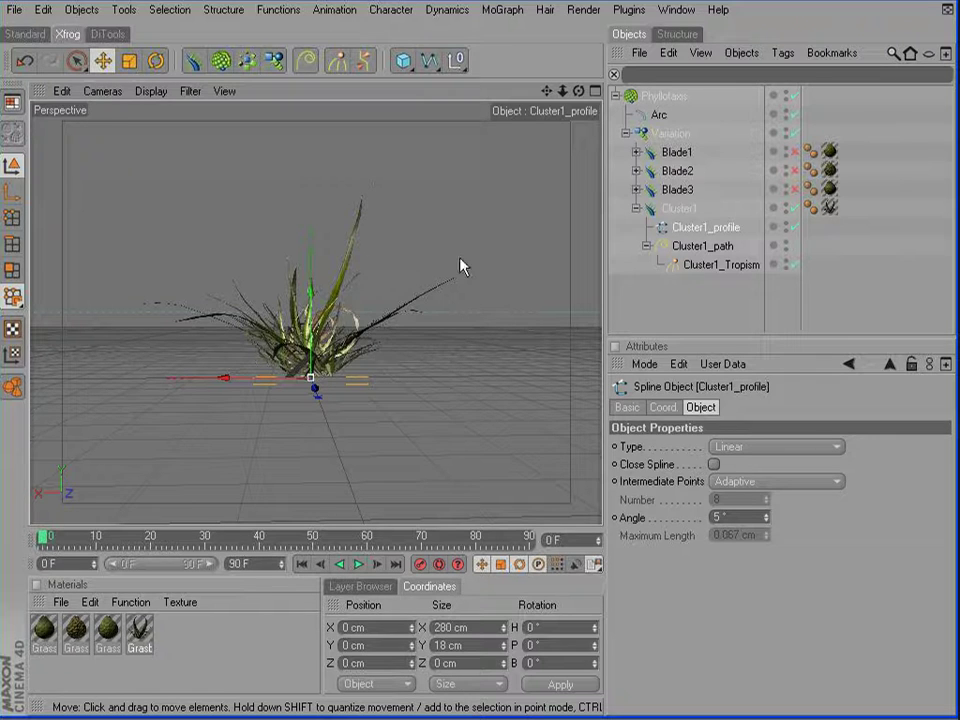
# - Reshape the Cluster1_Tropism Intensity curve: lower its far end to about 30.7%, add a point near the start and pull the start point down
pyautogui.click(724, 266)
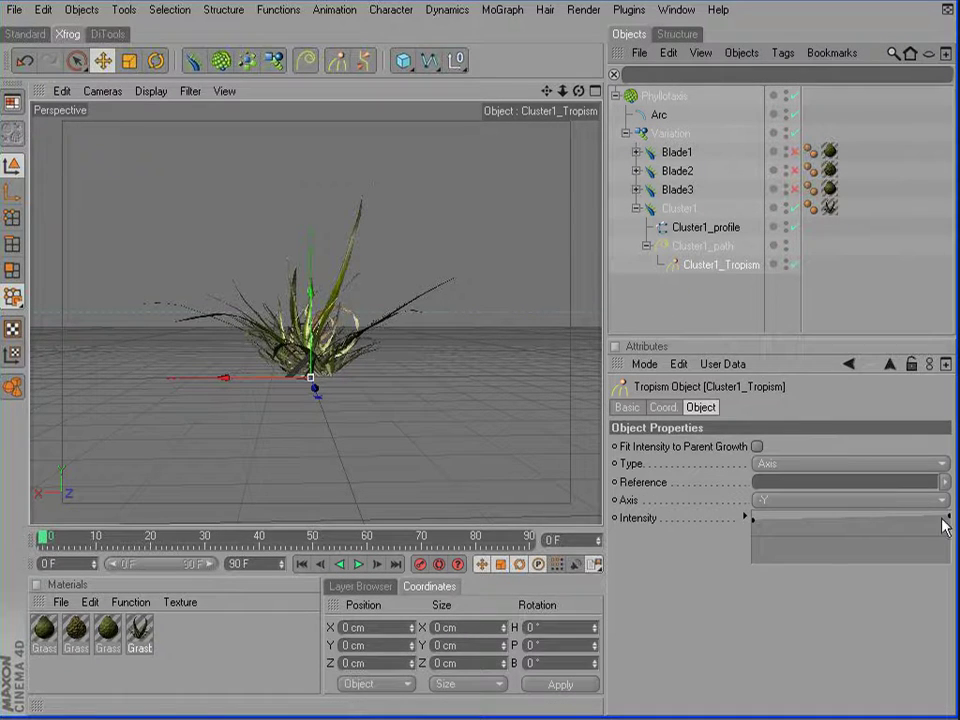
pyautogui.moveTo(944, 520); pyautogui.dragTo(949, 531)
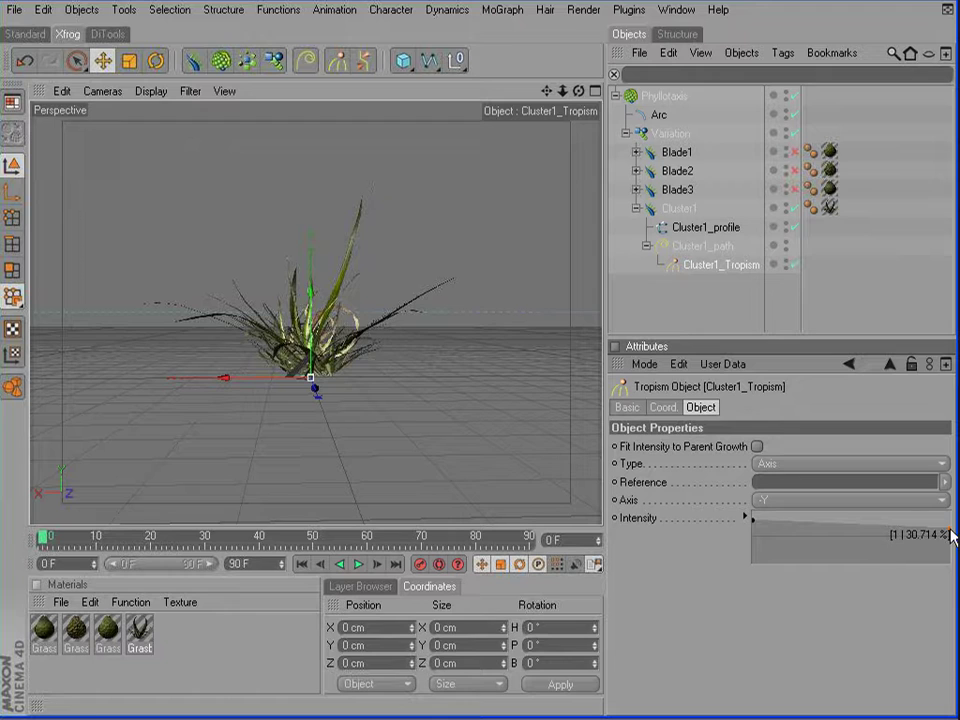
pyautogui.rightClick(786, 535)
pyautogui.moveTo(808, 539)
pyautogui.click(911, 543)
pyautogui.moveTo(753, 525); pyautogui.dragTo(756, 571)
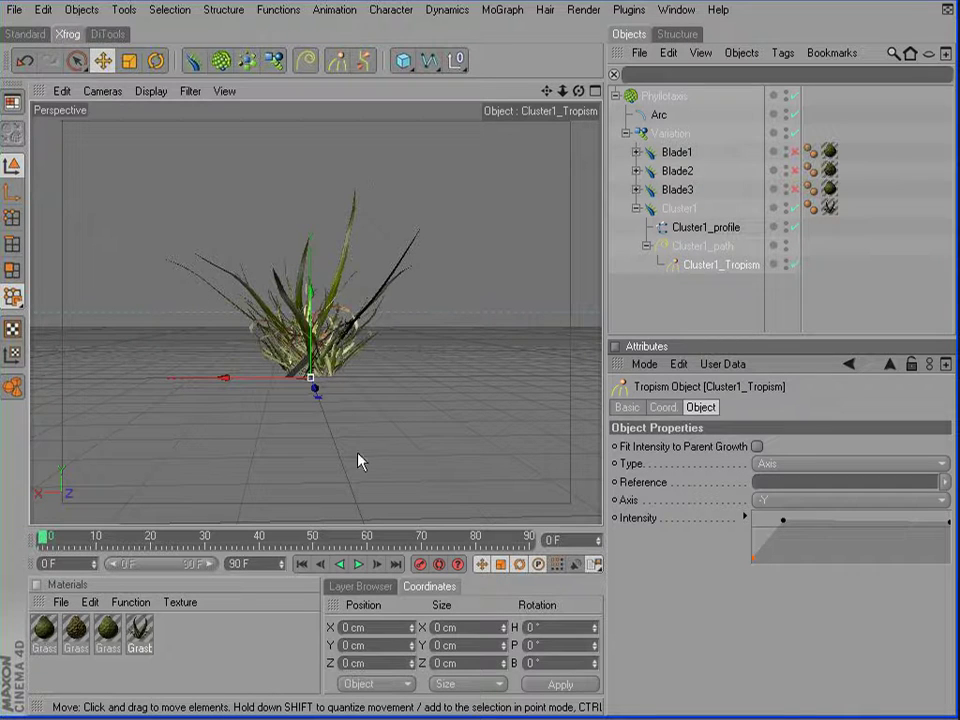
# - Re-enable Blade1, Blade2 and Blade3 and check them together with Cluster1 from several angles
pyautogui.keyDown('alt'); pyautogui.moveTo(386, 409); pyautogui.dragTo(572, 472); pyautogui.keyUp('alt')
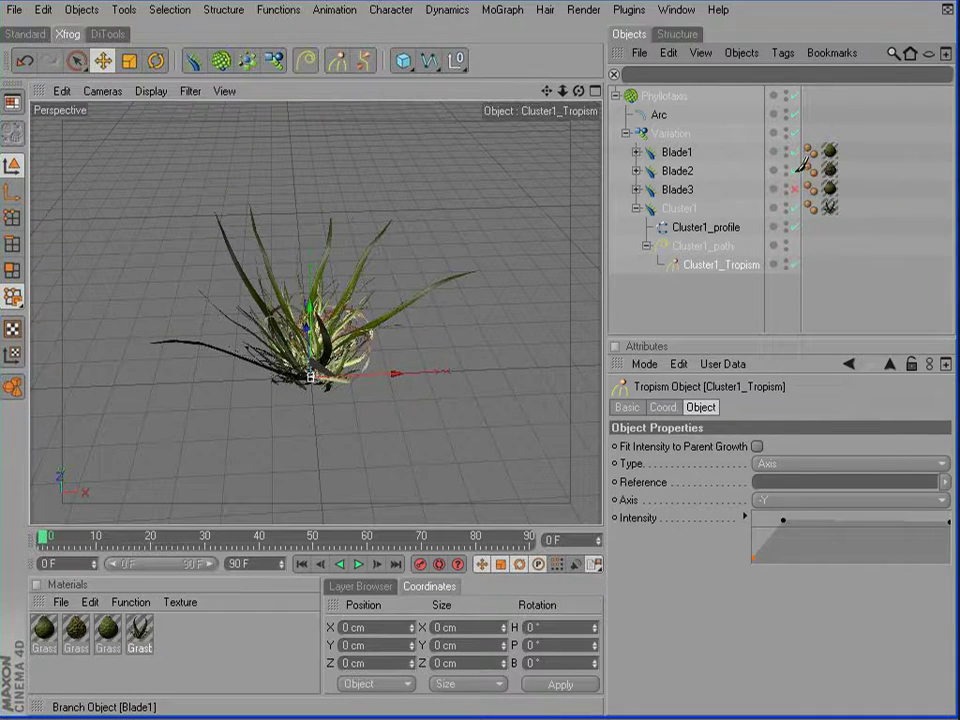
pyautogui.click(796, 193)
pyautogui.keyDown('alt'); pyautogui.moveTo(450, 330); pyautogui.dragTo(310, 240); pyautogui.keyUp('alt')
pyautogui.keyDown('alt'); pyautogui.moveTo(120, 385); pyautogui.dragTo(150, 405); pyautogui.keyUp('alt')
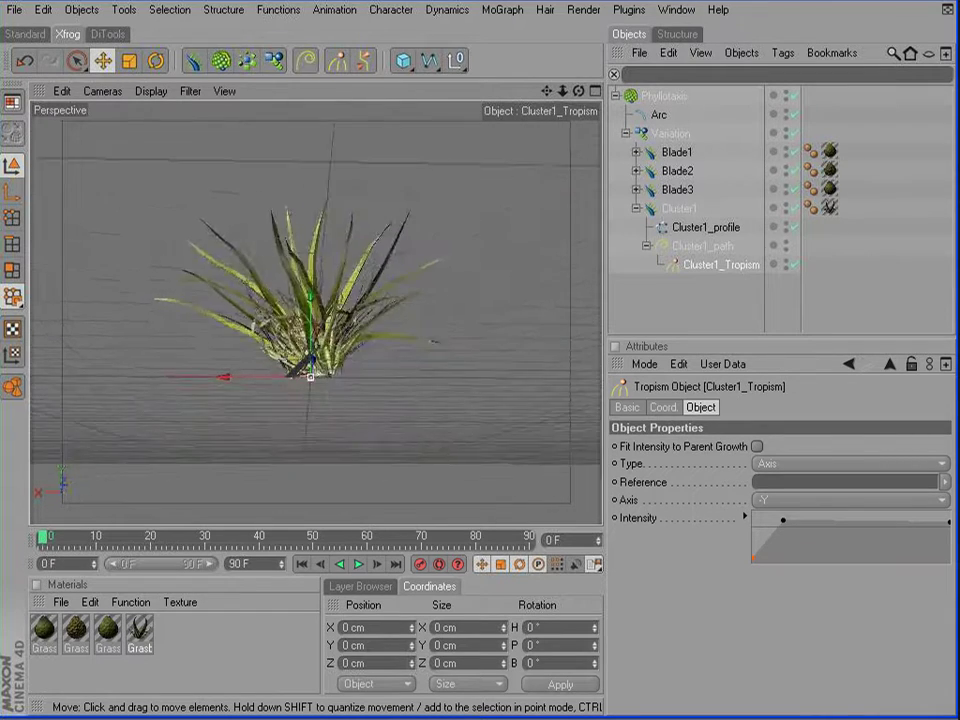
pyautogui.keyDown('alt'); pyautogui.moveTo(430, 165); pyautogui.dragTo(572, 197); pyautogui.keyUp('alt')
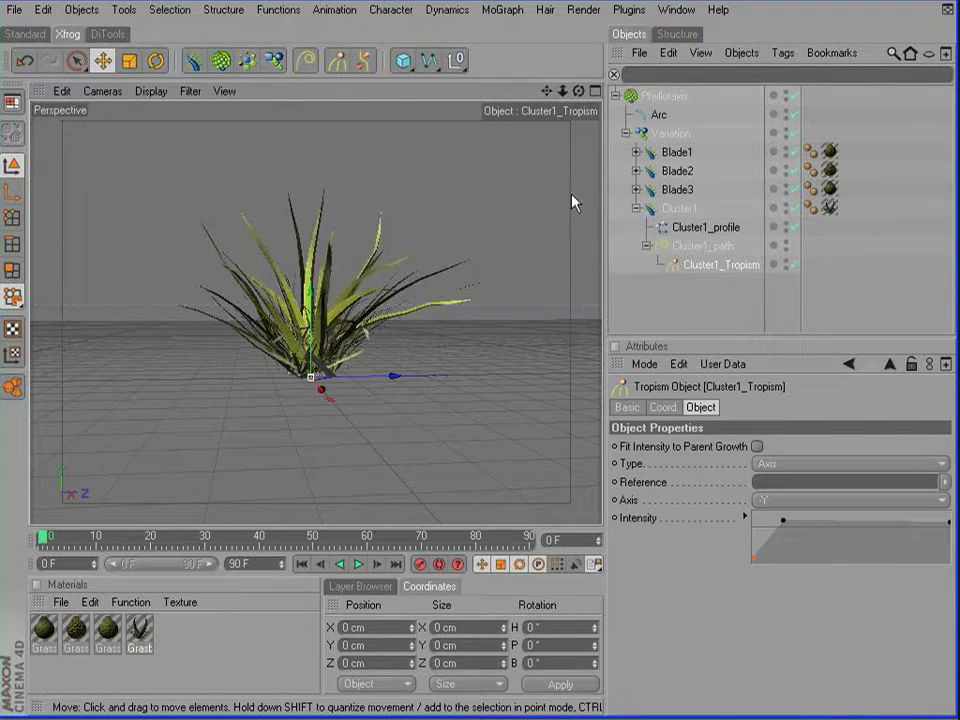
# - Reduce the Segments of the Cluster1_path Curvature to 4 to save polygons
pyautogui.click(700, 246)
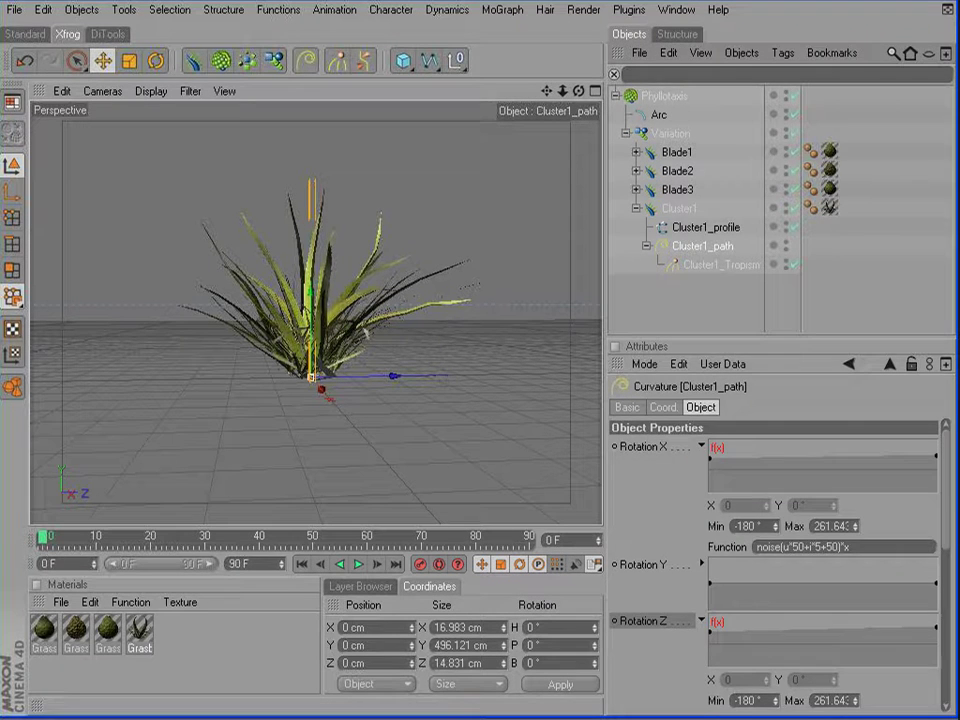
pyautogui.moveTo(953, 499); pyautogui.dragTo(950, 670)
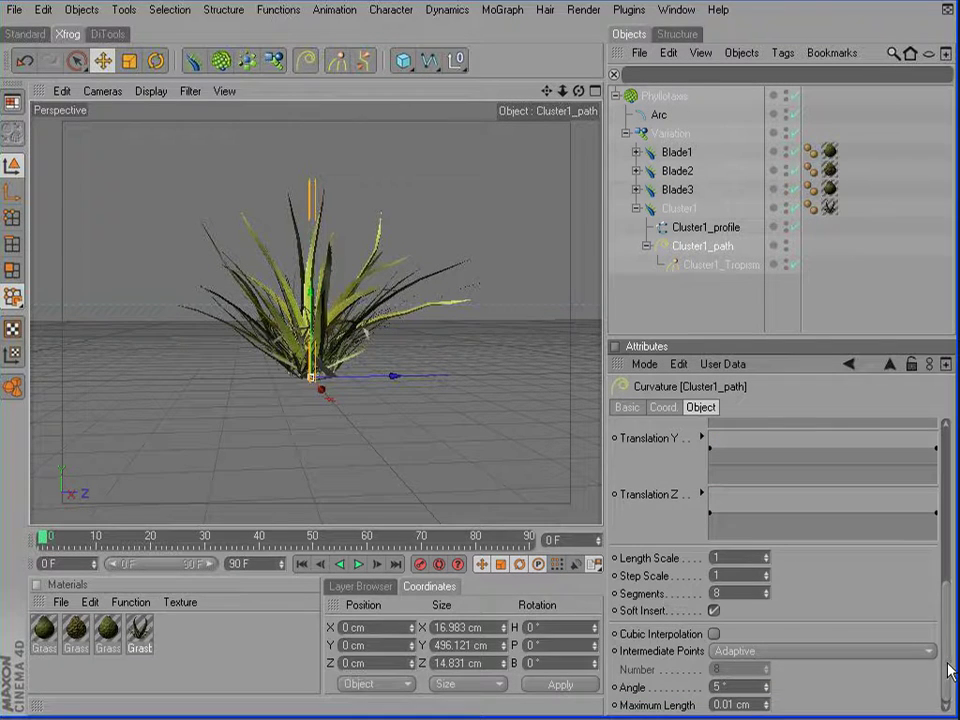
pyautogui.click(766, 598)
pyautogui.click(766, 598)
pyautogui.click(766, 598)
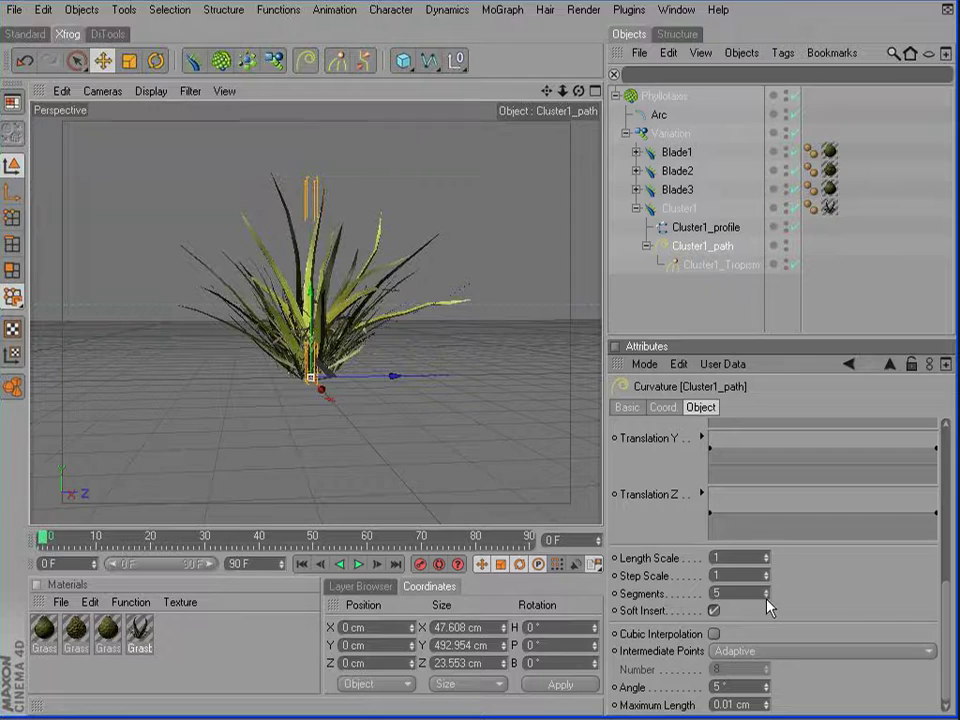
pyautogui.click(767, 598)
pyautogui.keyDown('alt'); pyautogui.moveTo(416, 378); pyautogui.dragTo(463, 364); pyautogui.keyUp('alt')
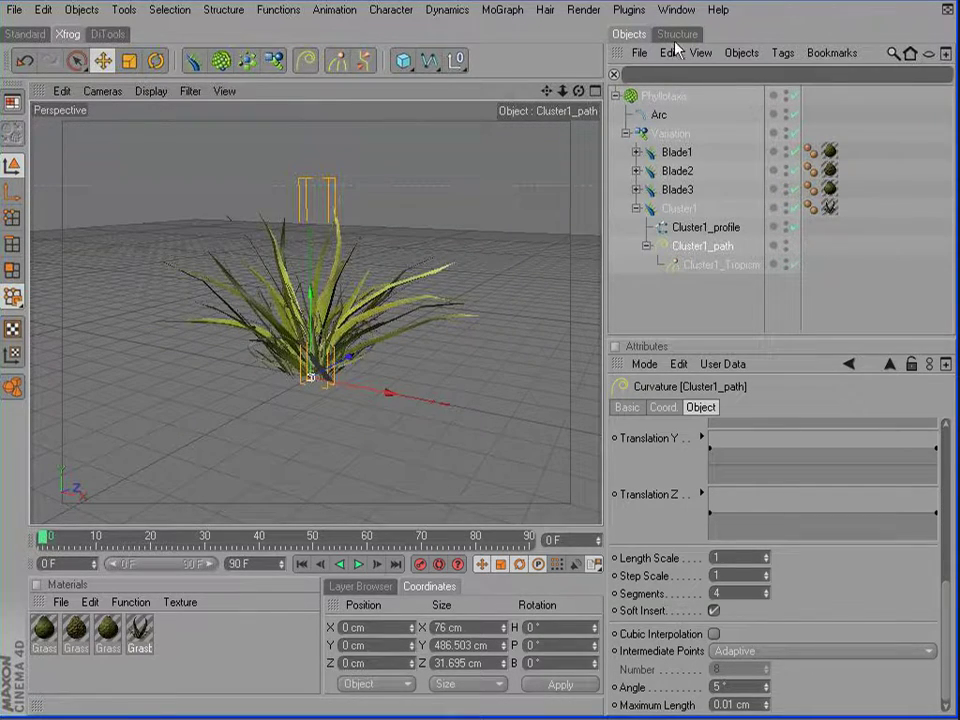
# - Increase the Number of the Phyllotaxis object to 28 and check the clump from different sides
pyautogui.click(663, 97)
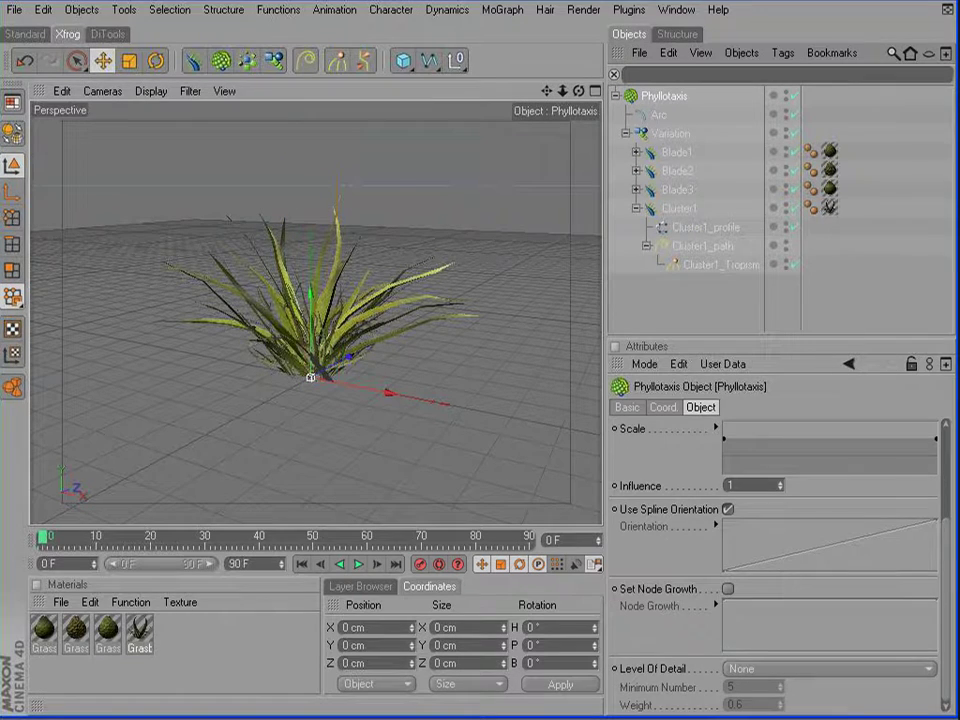
pyautogui.scroll(3, 951, 544)
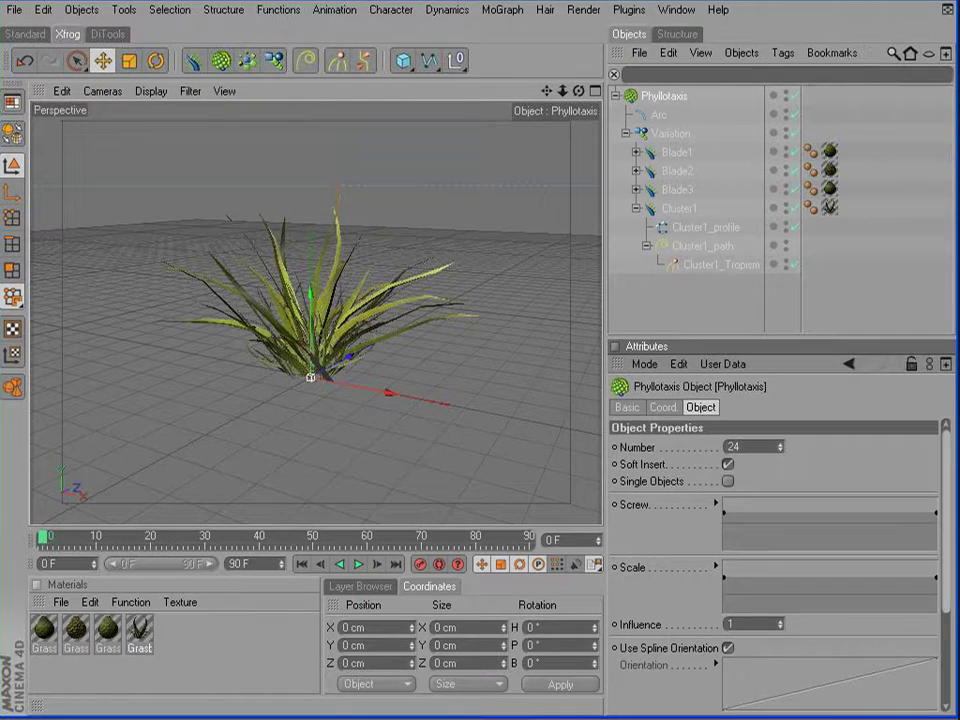
pyautogui.click(781, 444)
pyautogui.click(781, 444)
pyautogui.click(781, 444)
pyautogui.click(781, 444)
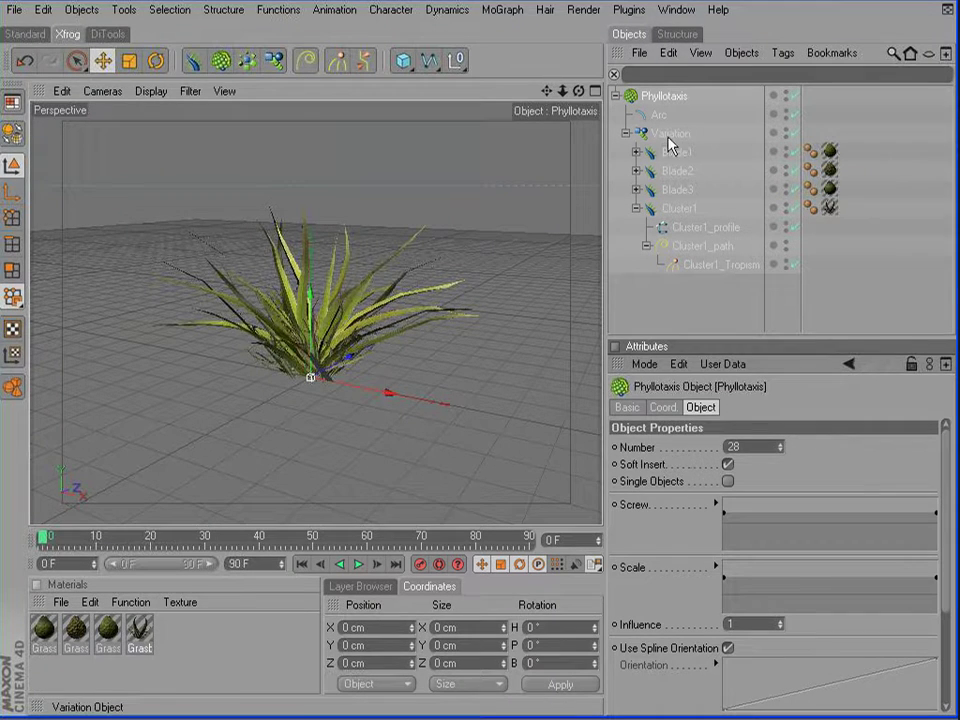
pyautogui.keyDown('alt'); pyautogui.moveTo(339, 227); pyautogui.dragTo(100, 227); pyautogui.keyUp('alt')
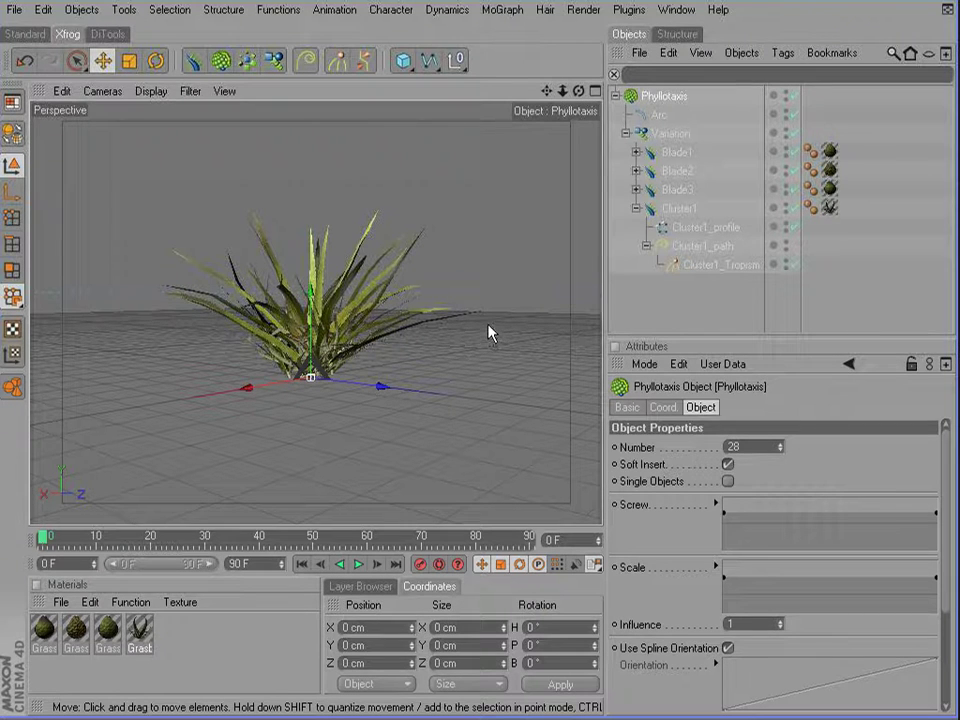
pyautogui.keyDown('alt'); pyautogui.moveTo(411, 441); pyautogui.dragTo(525, 457); pyautogui.keyUp('alt')
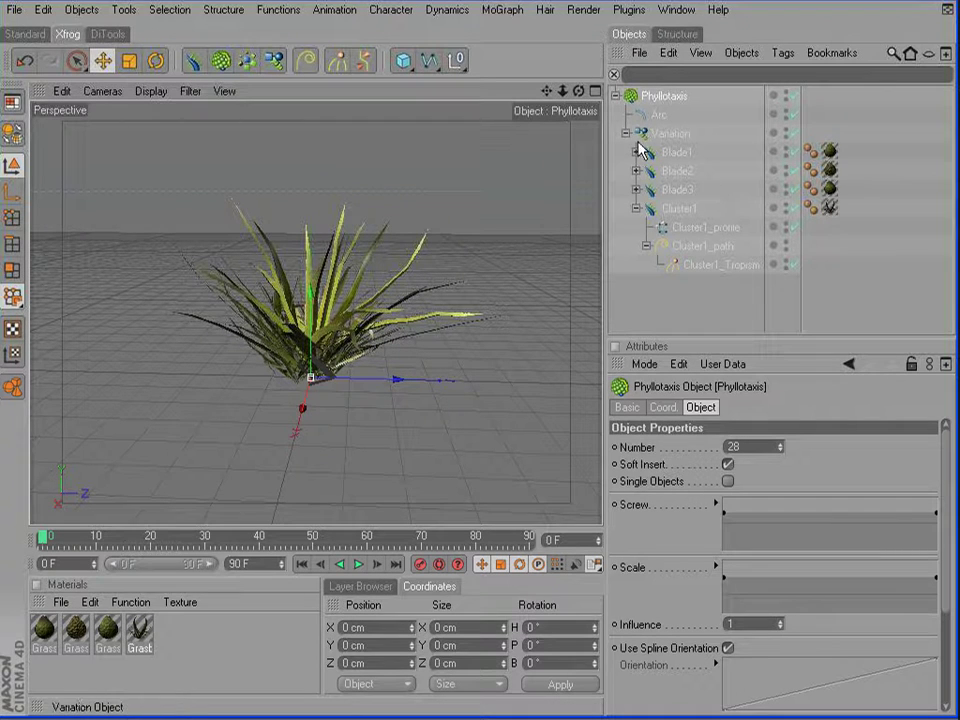
pyautogui.click(640, 207)
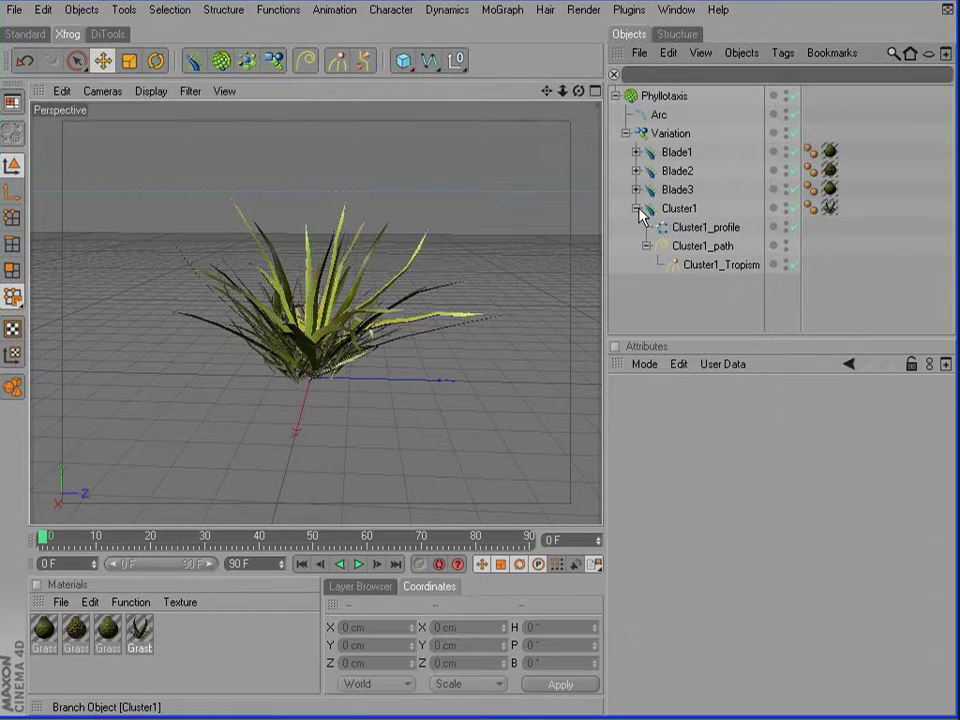
# - Raise the Random Seed of the Variation object to 4375 and check the new blade arrangement
pyautogui.click(637, 207)
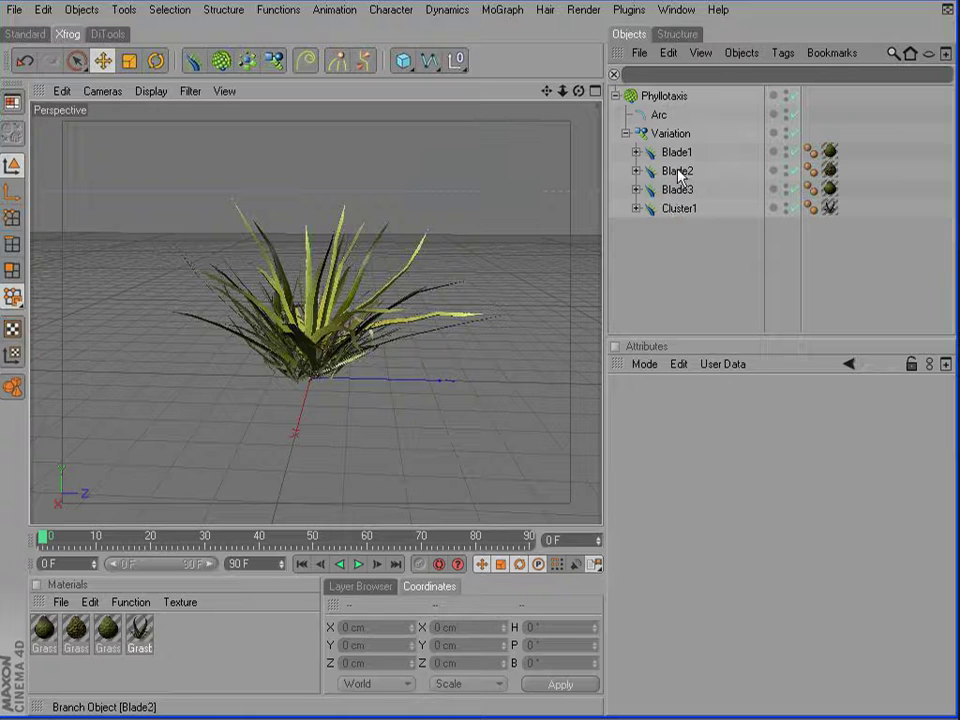
pyautogui.click(670, 134)
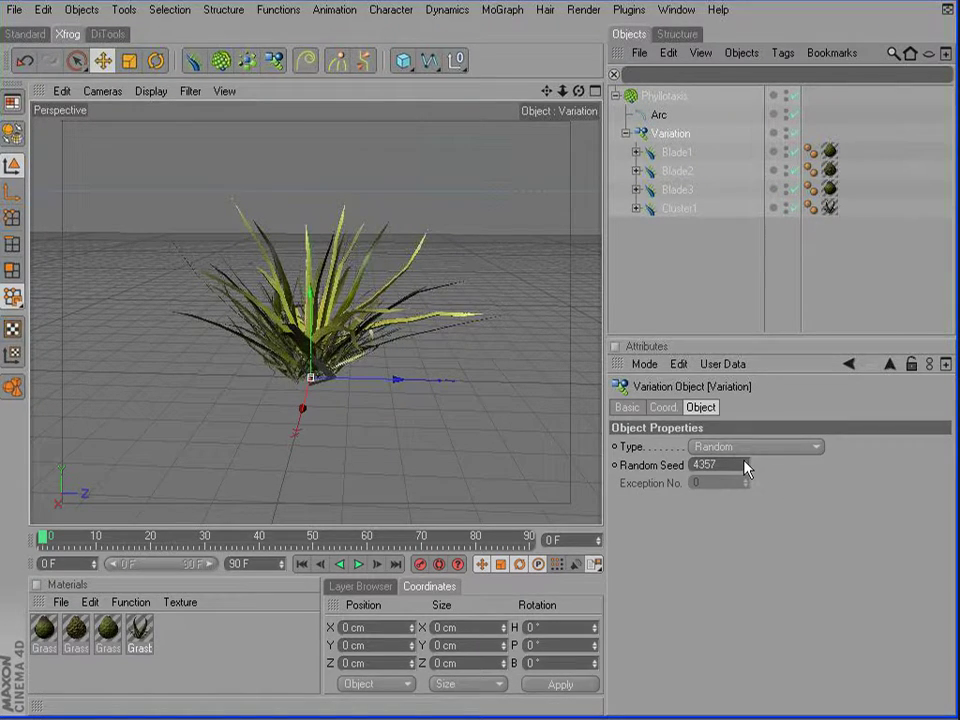
pyautogui.moveTo(745, 466); pyautogui.dragTo(745, 447)
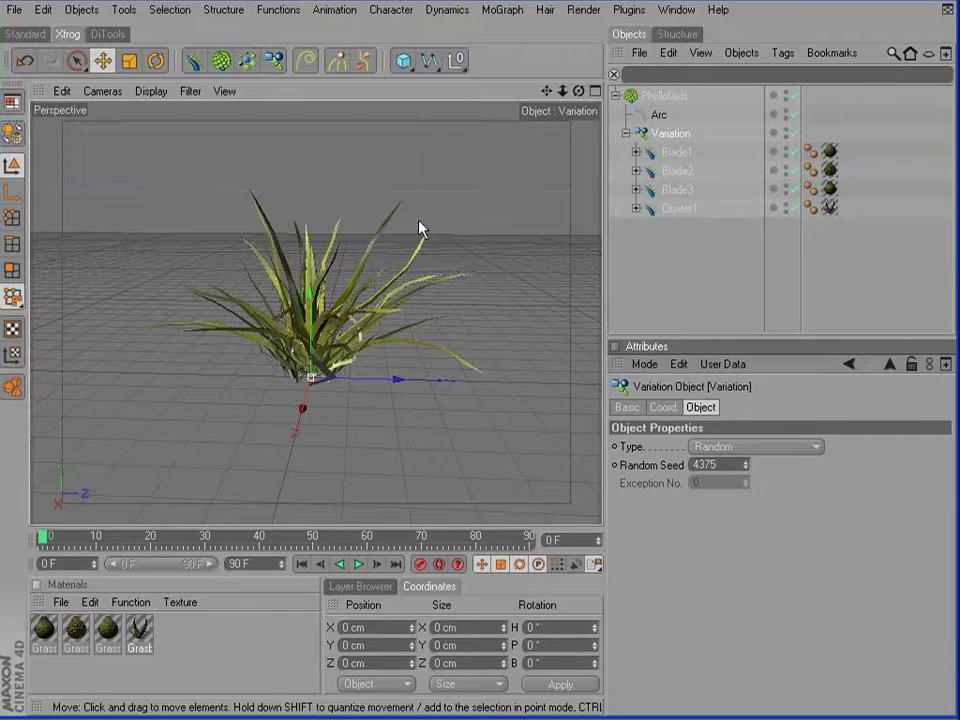
pyautogui.keyDown('alt'); pyautogui.moveTo(323, 209); pyautogui.dragTo(400, 240); pyautogui.keyUp('alt')
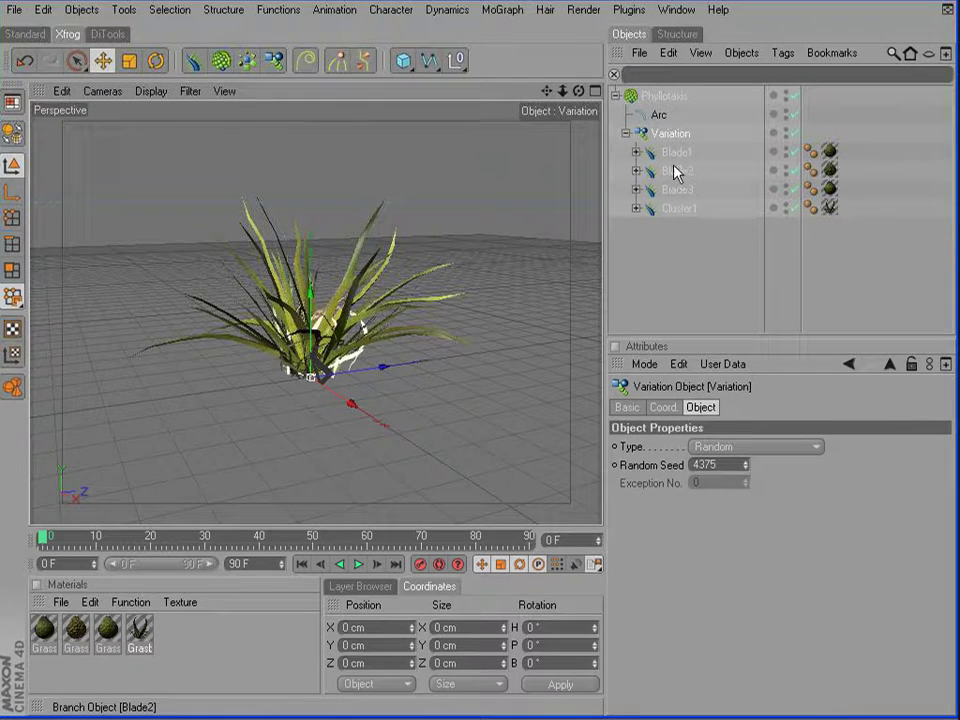
# - Duplicate Cluster1 twice inside the Variation object and check the denser clump from different angles
pyautogui.click(684, 208)
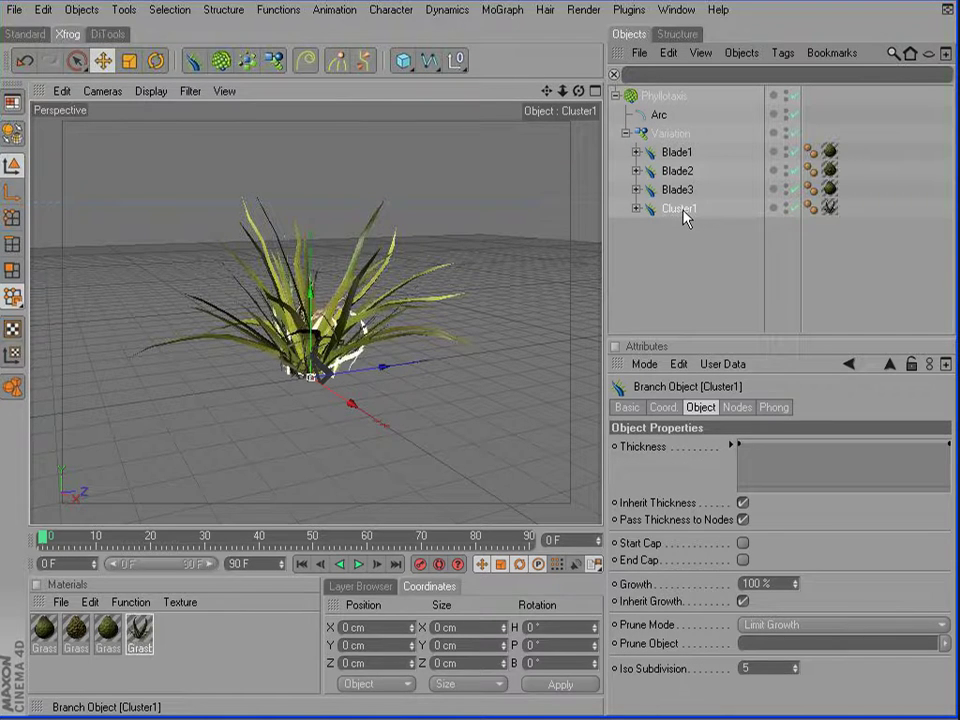
pyautogui.moveTo(683, 209)
pyautogui.keyDown('ctrl'); pyautogui.mouseDown()
pyautogui.moveTo(683, 200)
pyautogui.moveTo(690, 209)
pyautogui.mouseUp(); pyautogui.keyUp('ctrl')
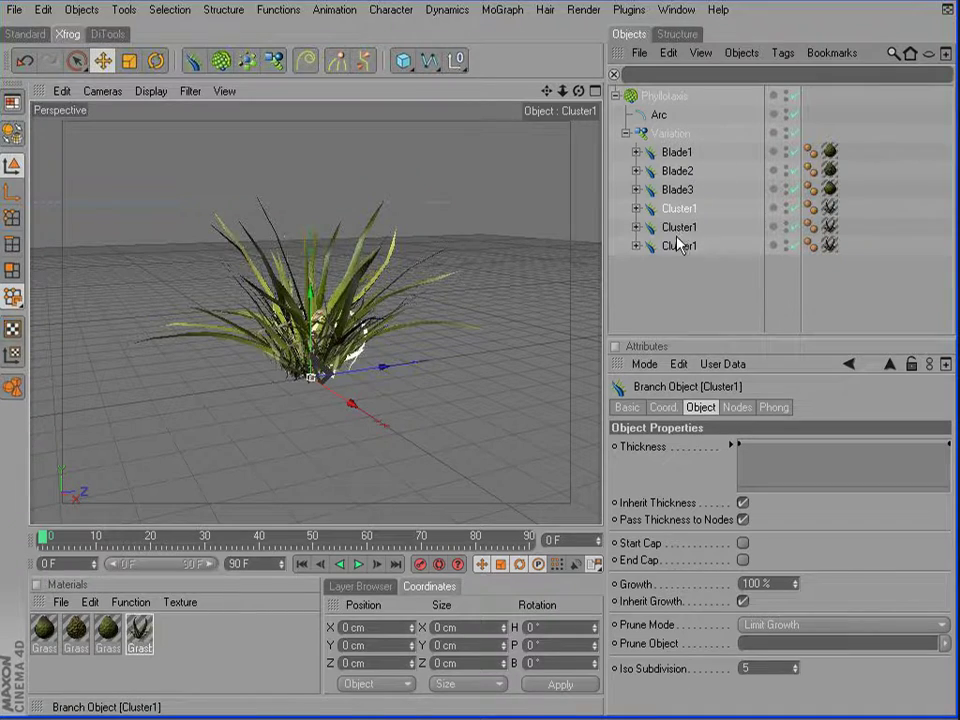
pyautogui.keyDown('alt'); pyautogui.moveTo(473, 350); pyautogui.dragTo(473, 470); pyautogui.keyUp('alt')
pyautogui.keyDown('alt'); pyautogui.moveTo(430, 430); pyautogui.dragTo(555, 300); pyautogui.keyUp('alt')
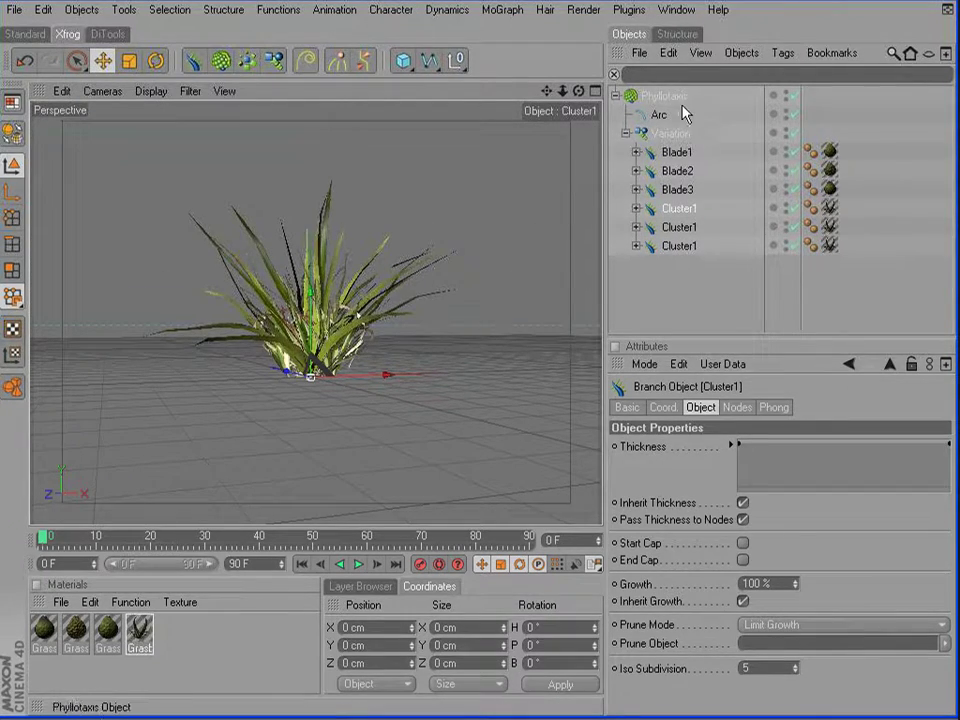
# - Set the Function of the Phyllotaxis Scale curve to 1+noise(u*100+200)*x
pyautogui.click(616, 96)
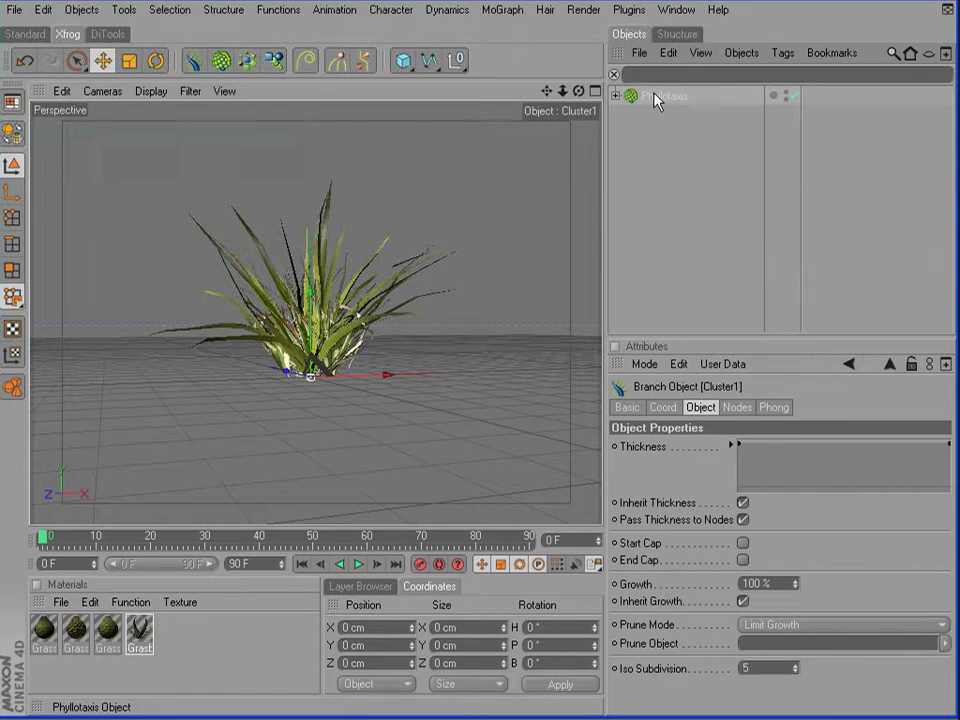
pyautogui.click(658, 97)
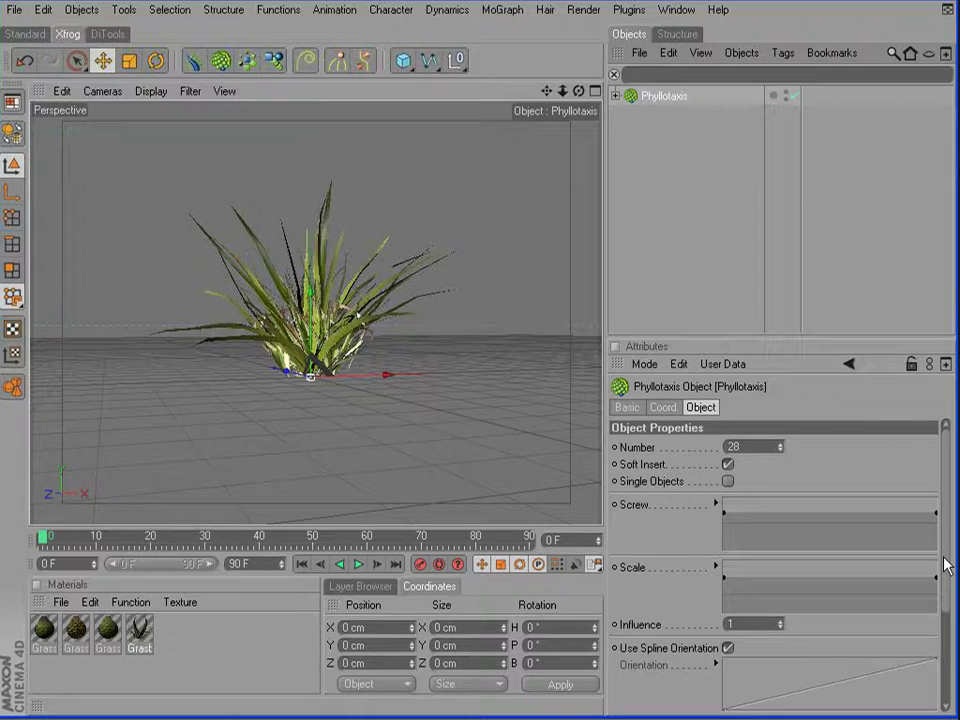
pyautogui.moveTo(949, 568); pyautogui.dragTo(950, 683)
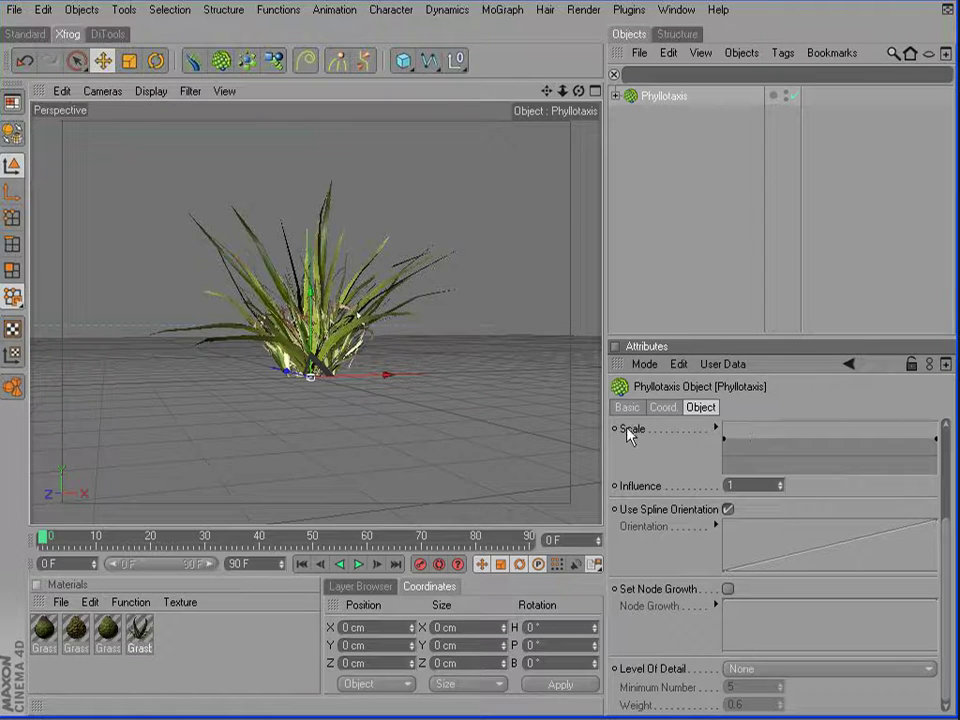
pyautogui.click(716, 428)
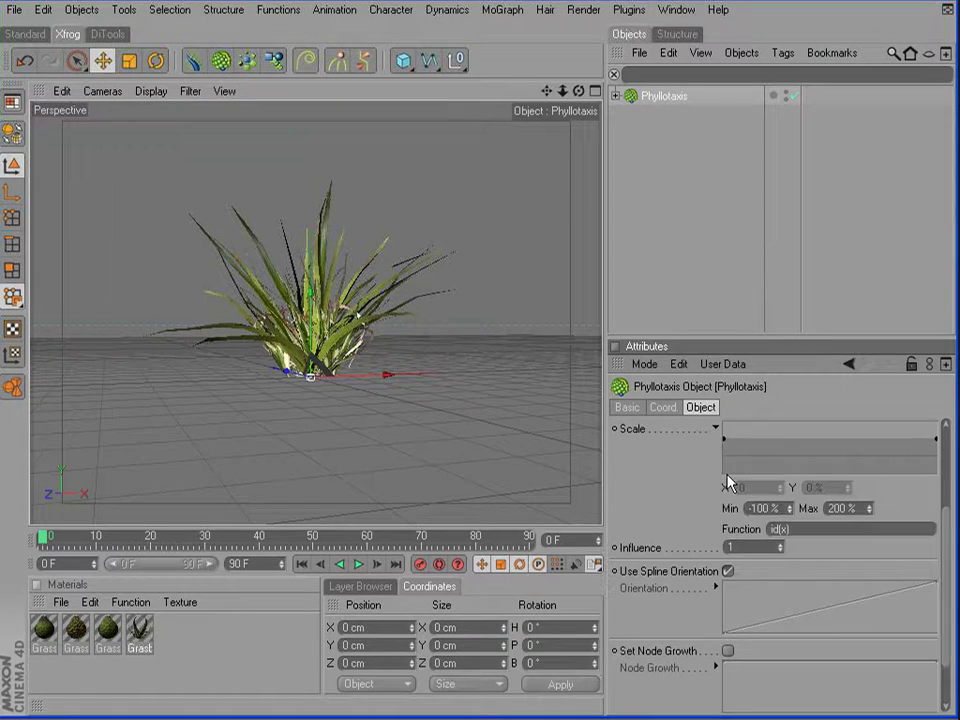
pyautogui.click(816, 530)
pyautogui.write('1')
pyautogui.write('+noise(')
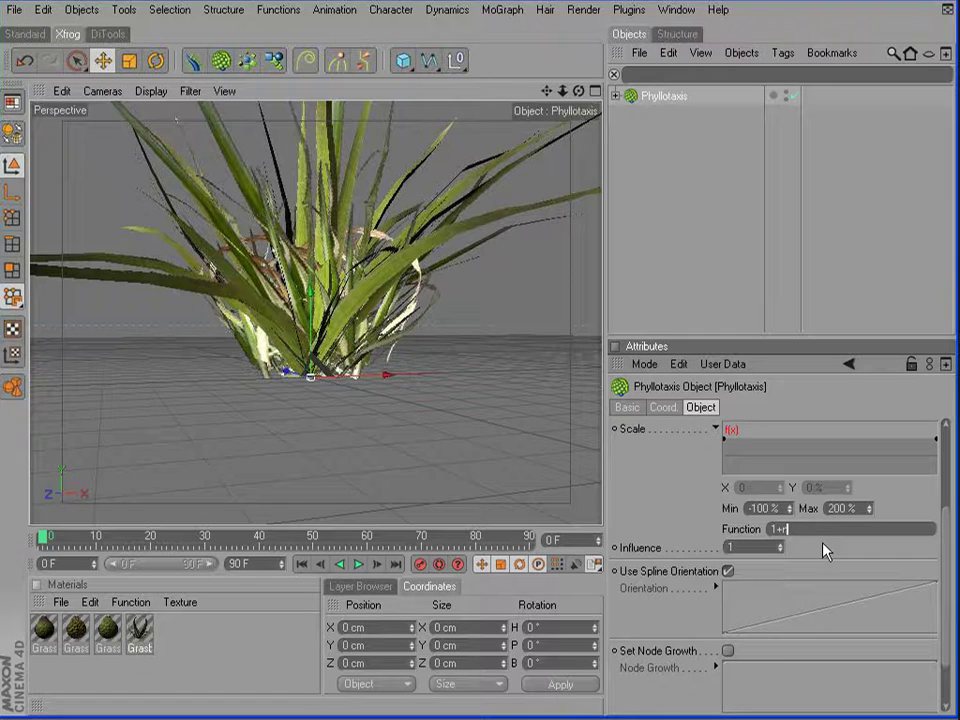
pyautogui.write('oise(u')
pyautogui.write('*')
pyautogui.write('x')
pyautogui.press('Return')
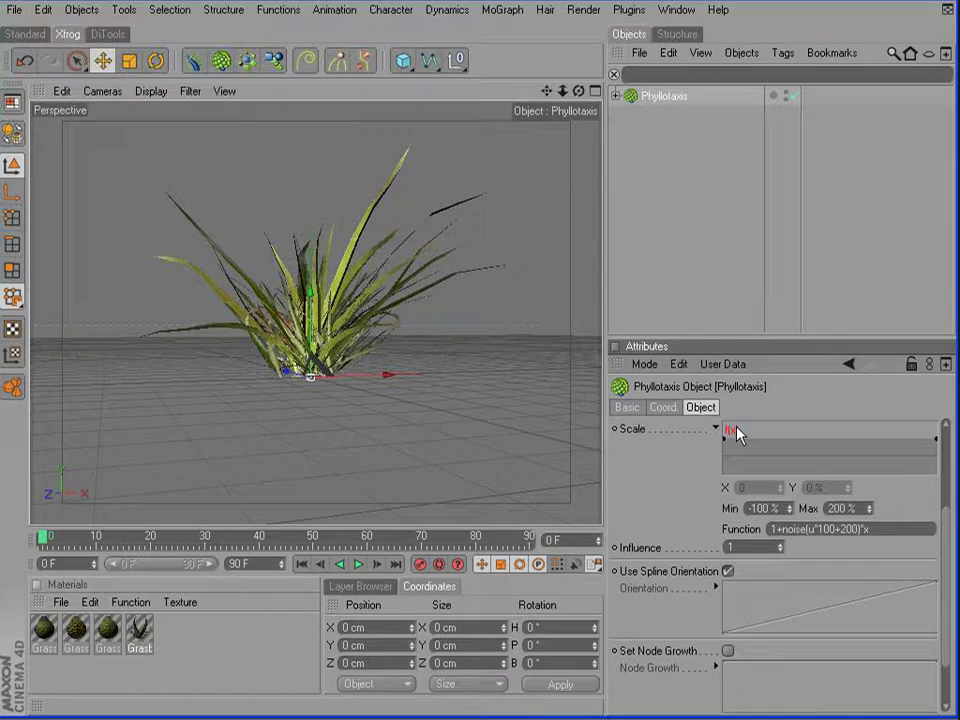
# - Lower the start point of the Phyllotaxis Scale curve and bring its end point to about 32.3%, testing an exaggerated end value first
pyautogui.moveTo(722, 443); pyautogui.dragTo(723, 457)
pyautogui.moveTo(939, 441)
pyautogui.mouseDown()
pyautogui.moveTo(935, 458)
pyautogui.moveTo(936, 418)
pyautogui.mouseUp()
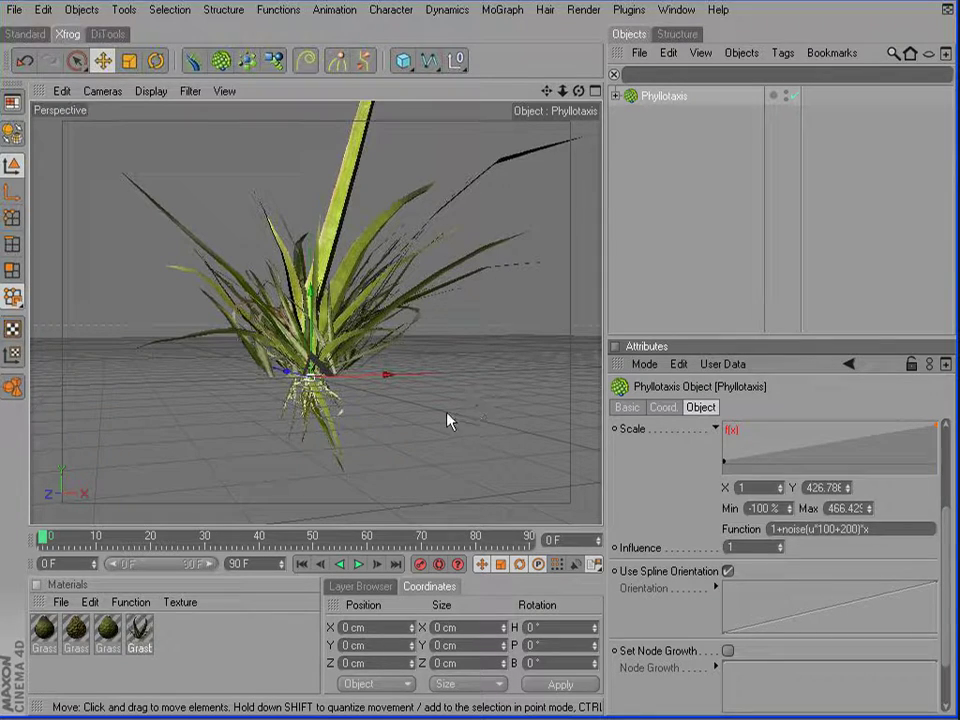
pyautogui.keyDown('alt'); pyautogui.moveTo(412, 432); pyautogui.dragTo(454, 436); pyautogui.keyUp('alt')
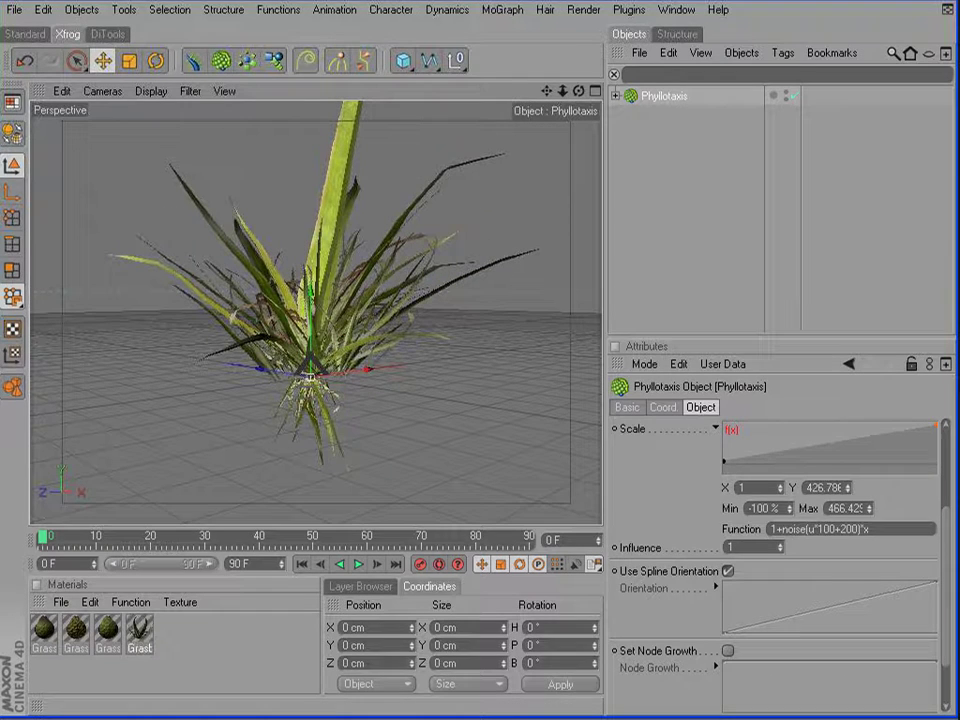
pyautogui.moveTo(934, 428); pyautogui.dragTo(937, 470)
pyautogui.keyDown('alt'); pyautogui.moveTo(484, 392); pyautogui.dragTo(452, 420); pyautogui.keyUp('alt')
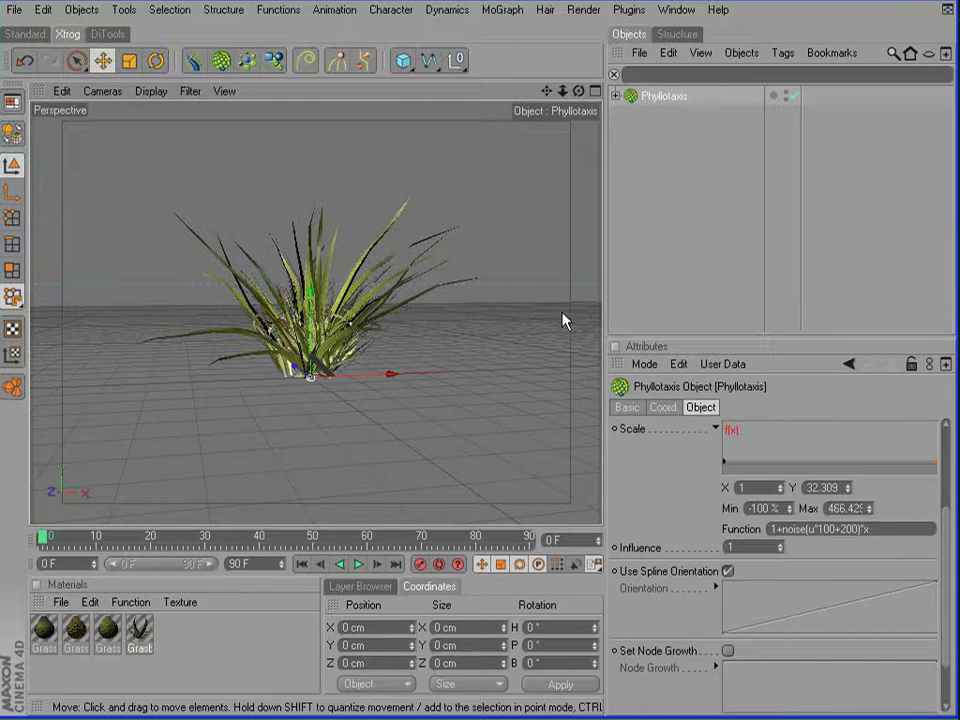
# - Raise the Variation object's Random Seed to 4381 and check the clump from above
pyautogui.click(616, 96)
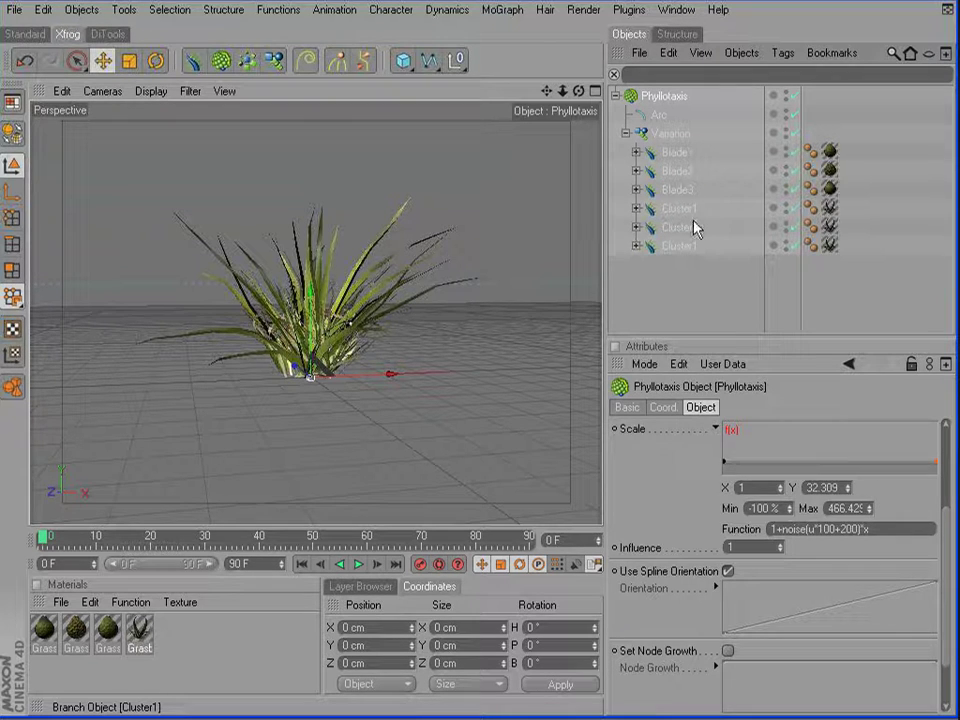
pyautogui.click(680, 136)
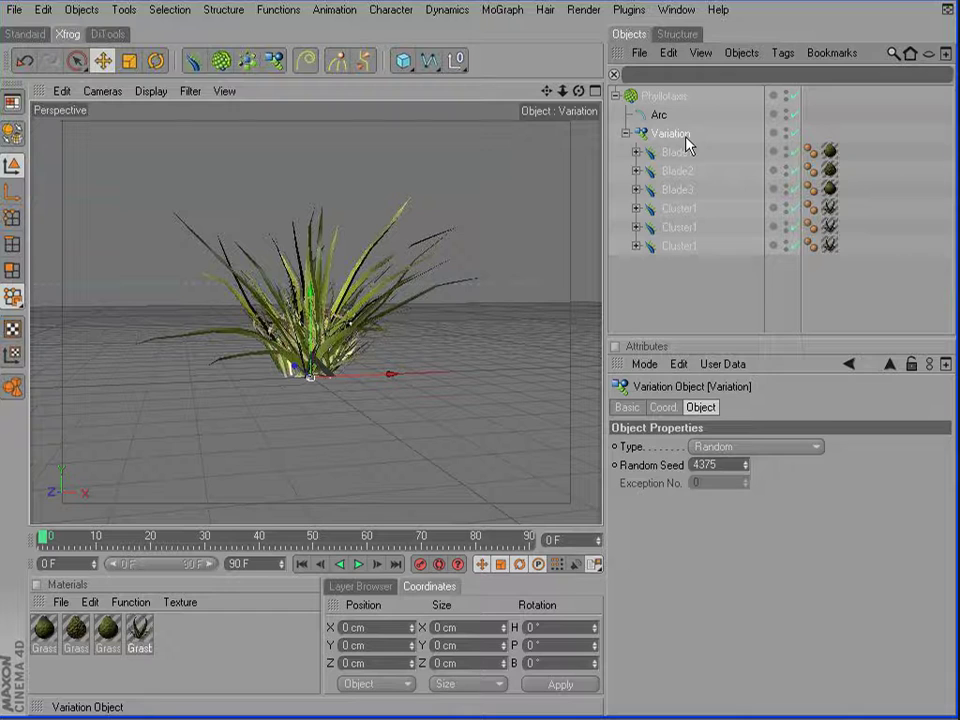
pyautogui.click(746, 464)
pyautogui.click(746, 464)
pyautogui.click(746, 464)
pyautogui.click(746, 464)
pyautogui.click(746, 464)
pyautogui.click(746, 464)
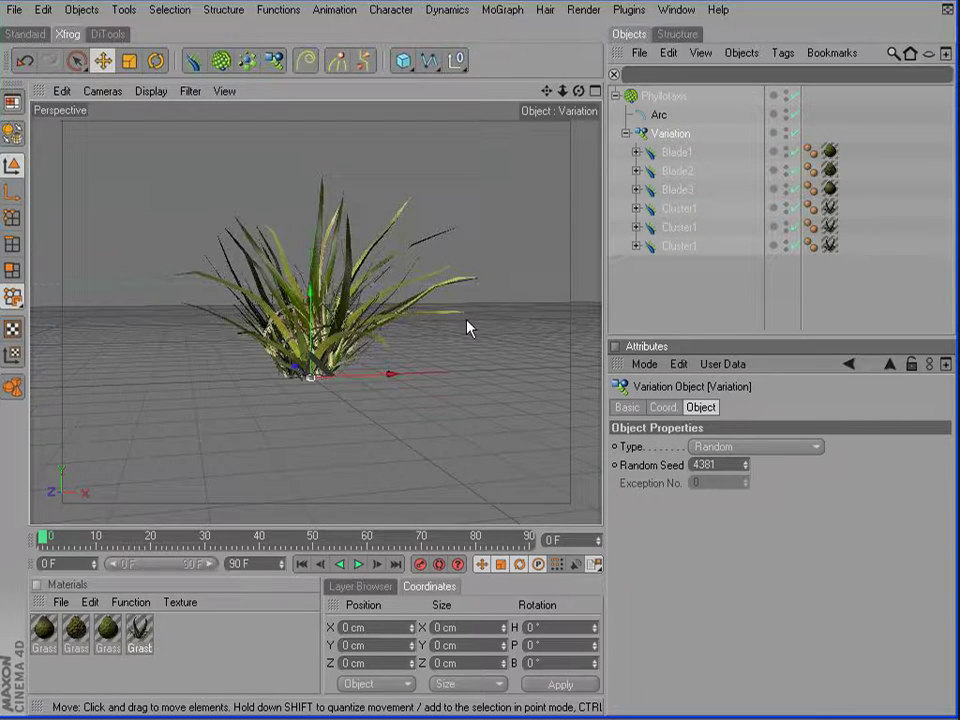
pyautogui.keyDown('alt'); pyautogui.moveTo(433, 396); pyautogui.dragTo(436, 409); pyautogui.keyUp('alt')
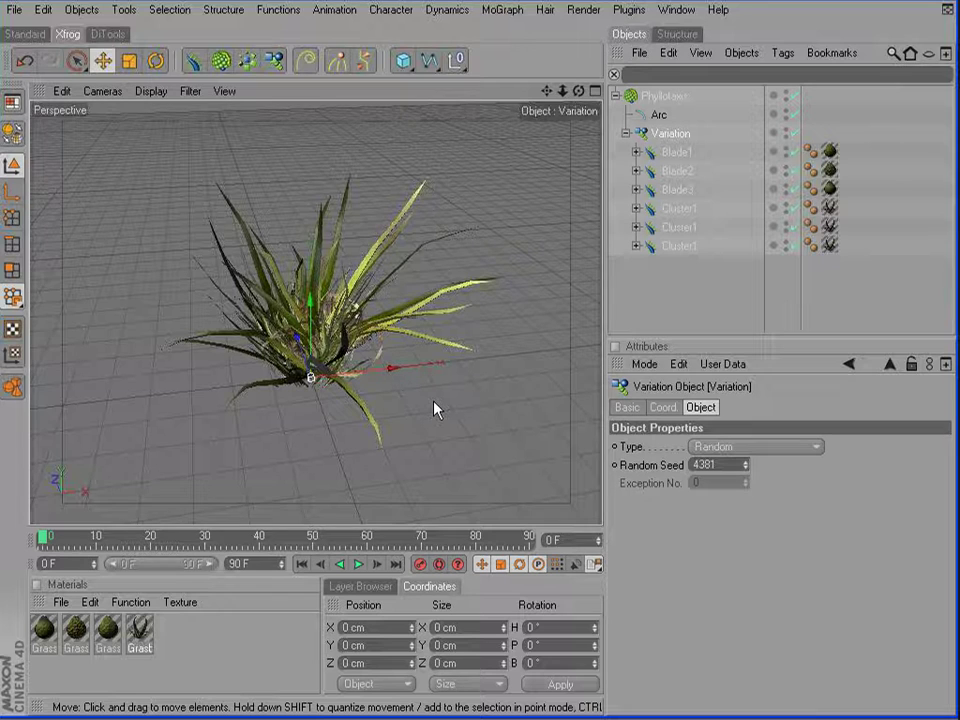